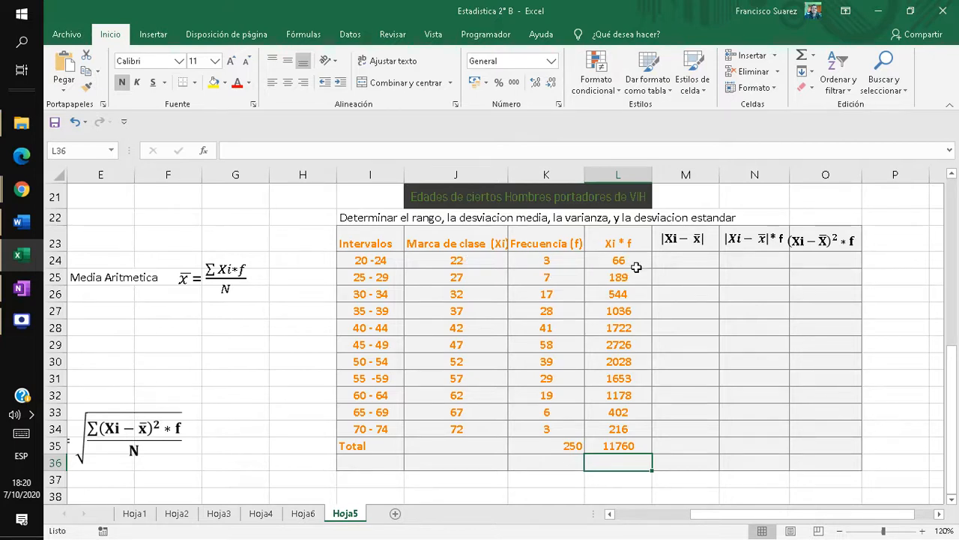
Go through the frequency table's intervals one by one and review the dispersion and arithmetic mean formulas beside the table
click(330, 260)
click(330, 279)
click(331, 296)
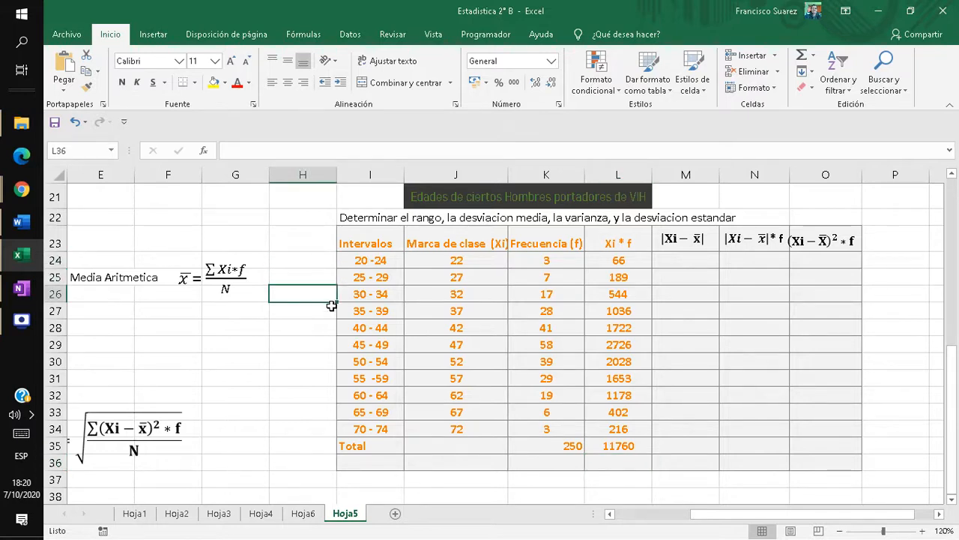
click(331, 311)
click(332, 327)
click(327, 345)
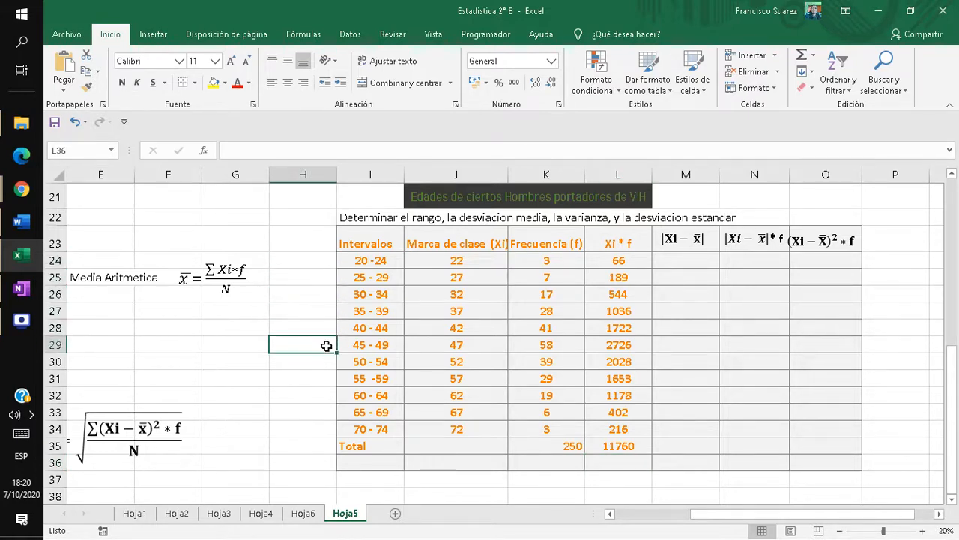
click(327, 361)
click(327, 376)
click(327, 395)
click(328, 411)
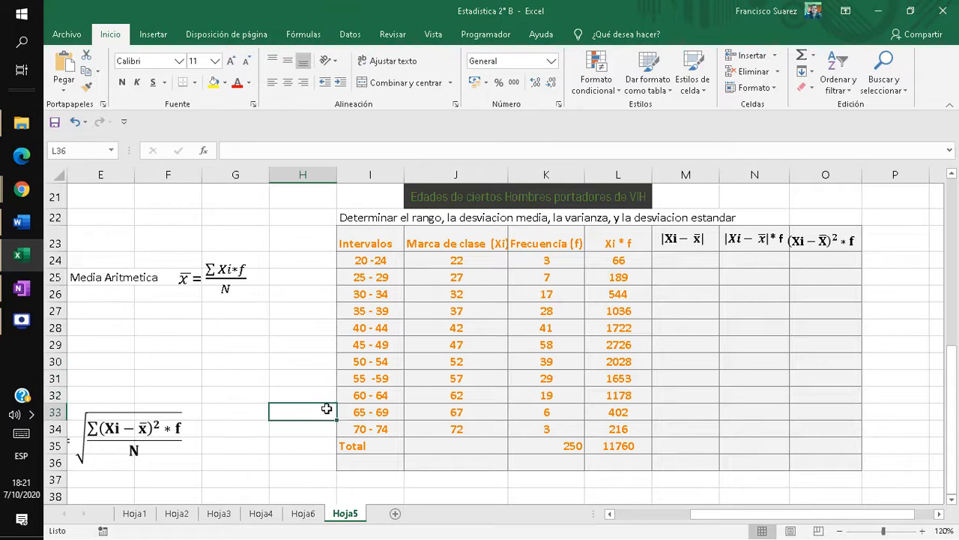
click(328, 428)
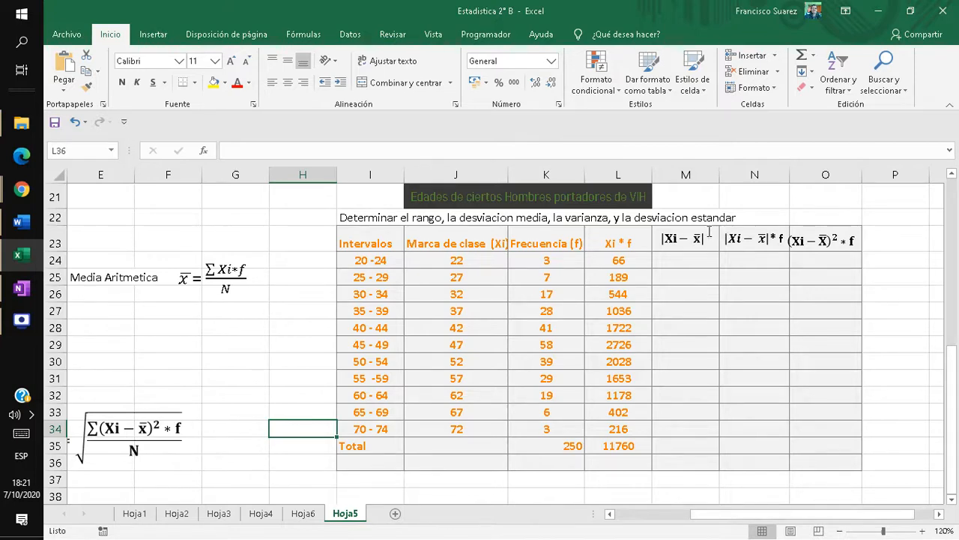
click(653, 520)
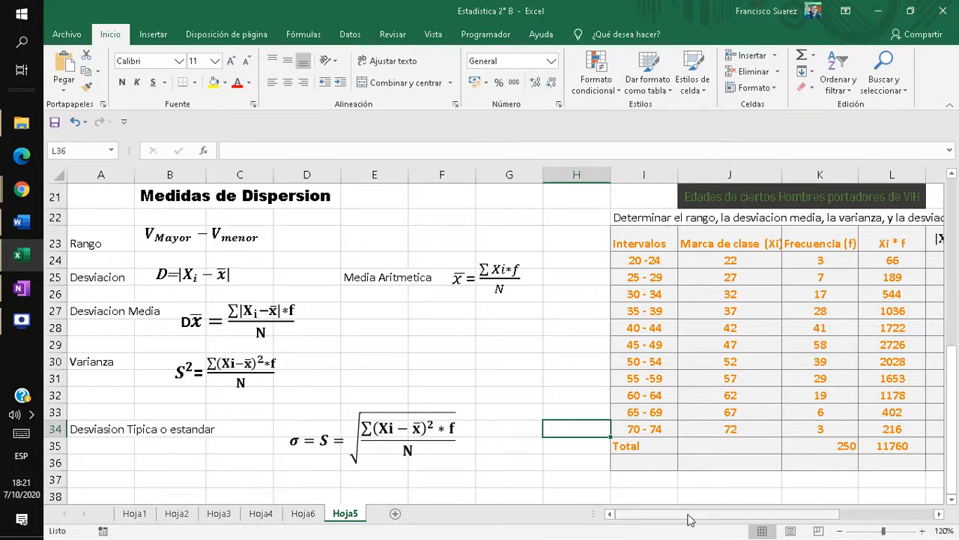
drag(691, 519, 765, 518)
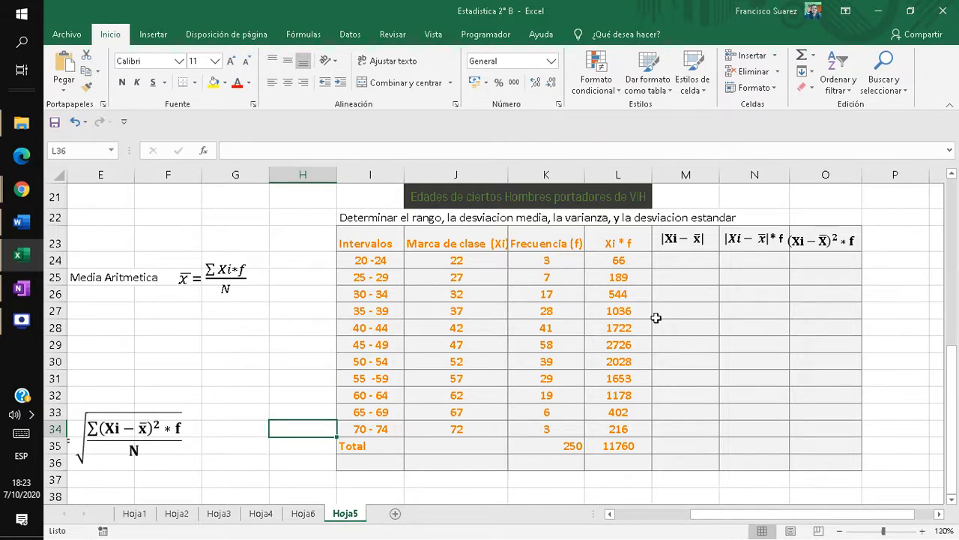
drag(766, 519, 687, 514)
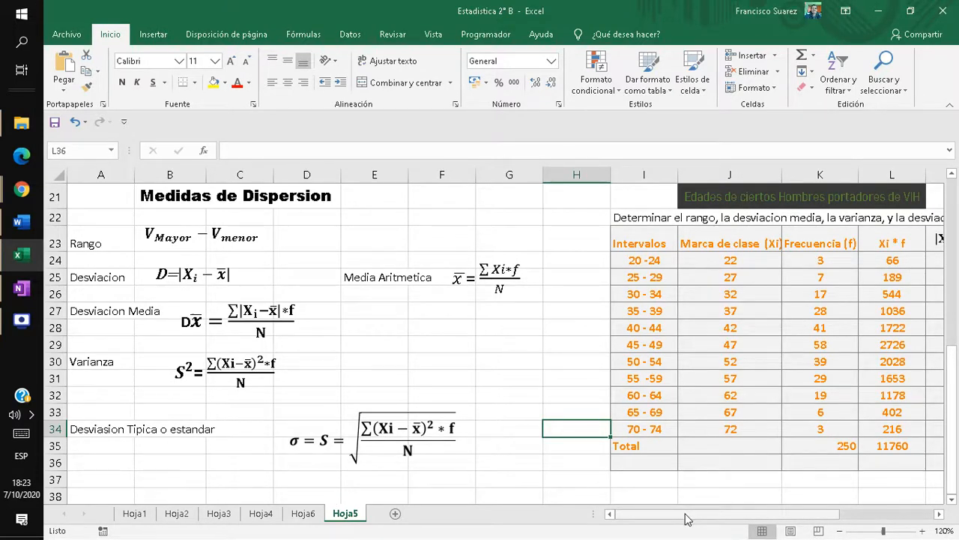
drag(687, 517, 780, 516)
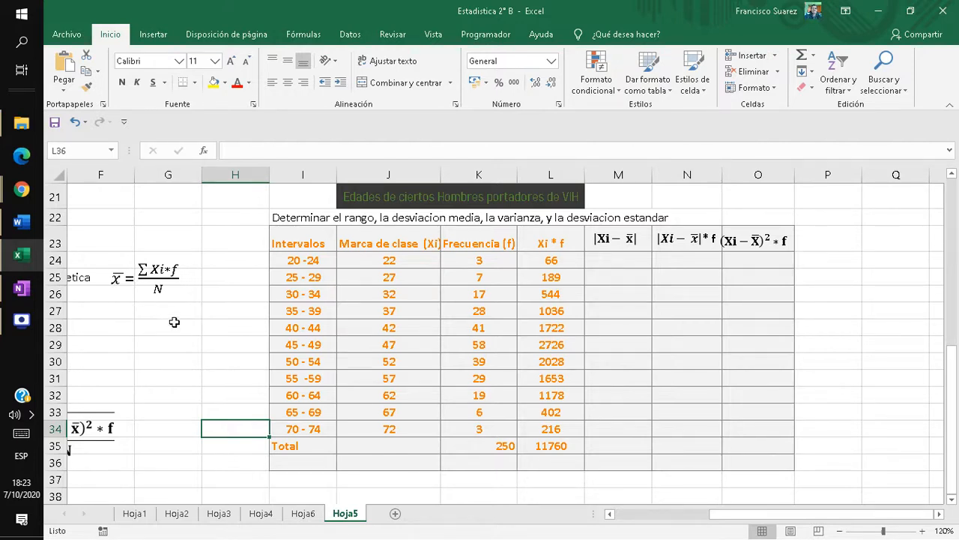
Try to copy the x̄ symbol from the arithmetic mean formula into cell Q24, and undo the paste
drag(792, 516, 824, 516)
click(119, 279)
double_click(122, 279)
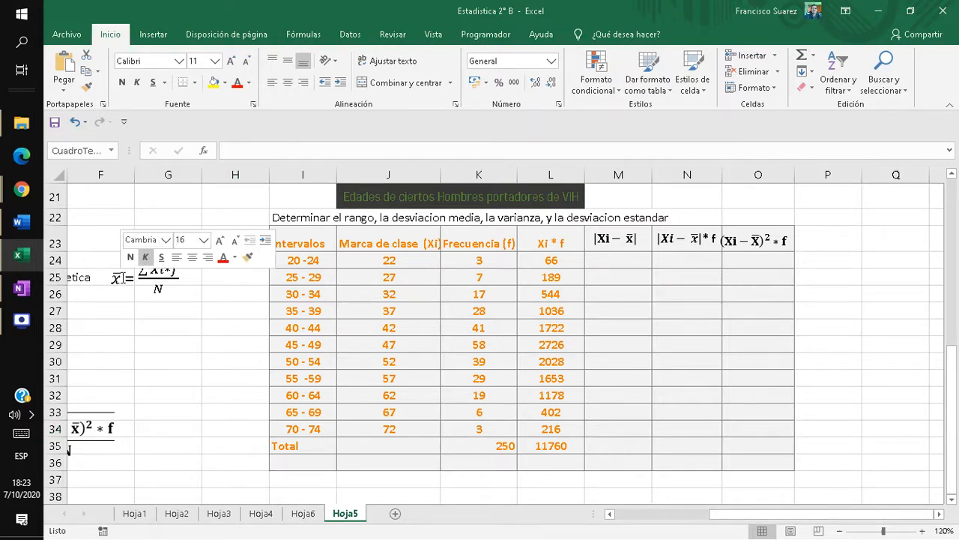
drag(124, 279, 115, 279)
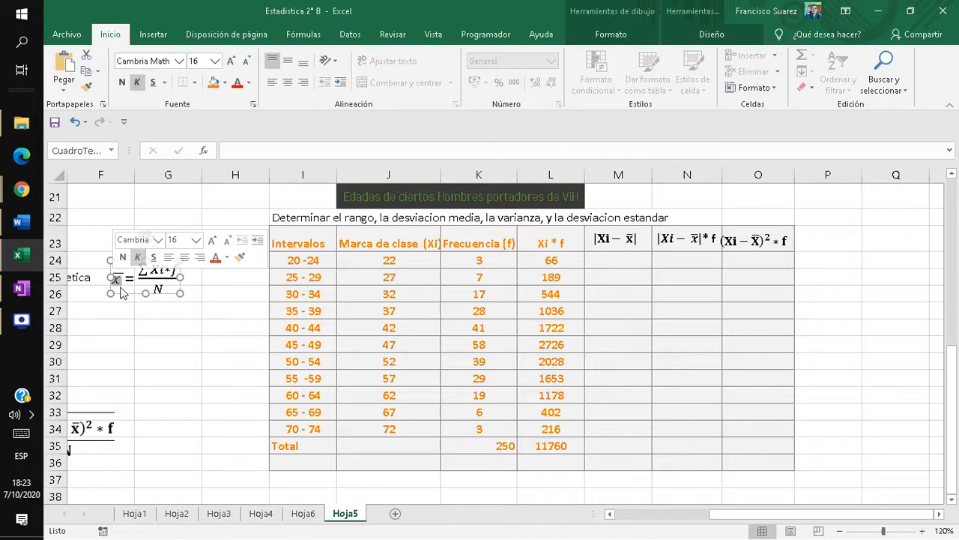
right_click(121, 283)
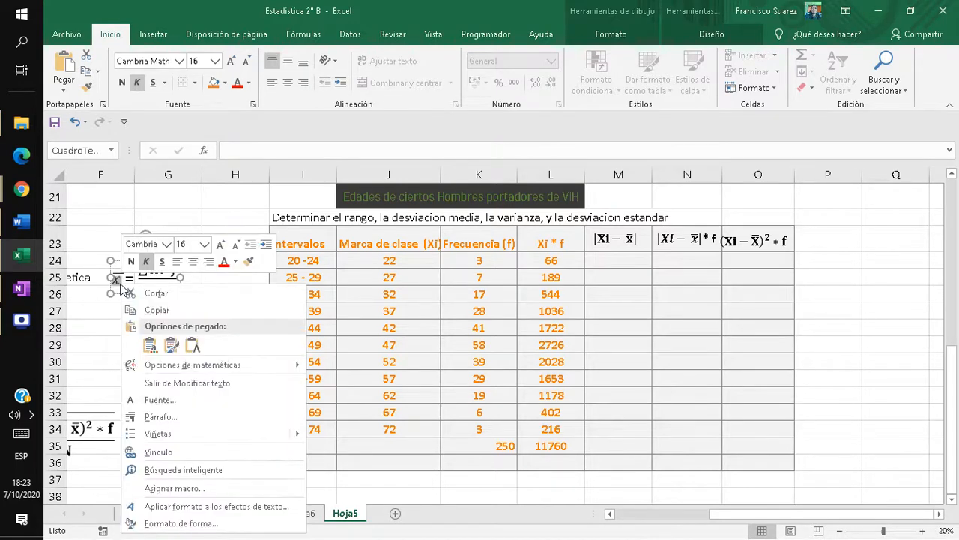
click(186, 310)
click(850, 263)
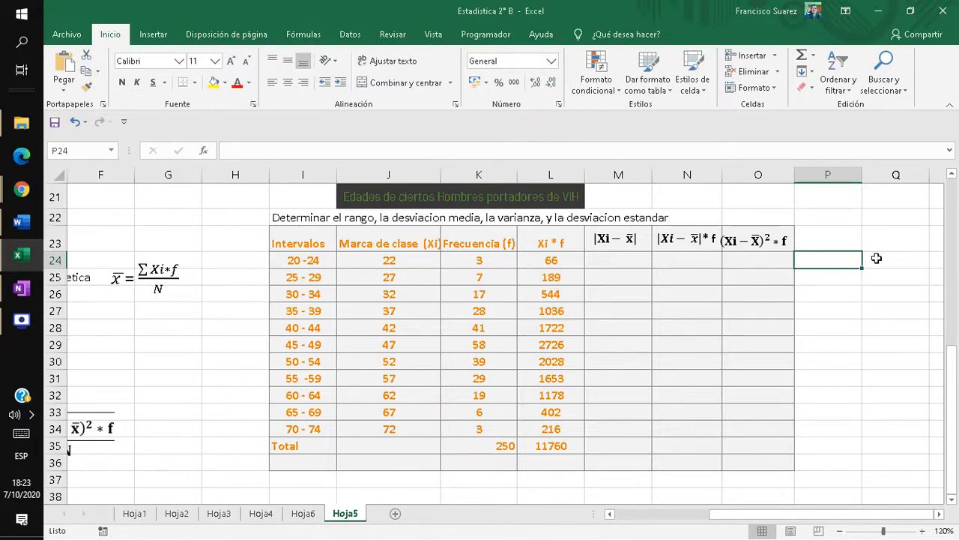
click(877, 257)
key(ctrl+v)
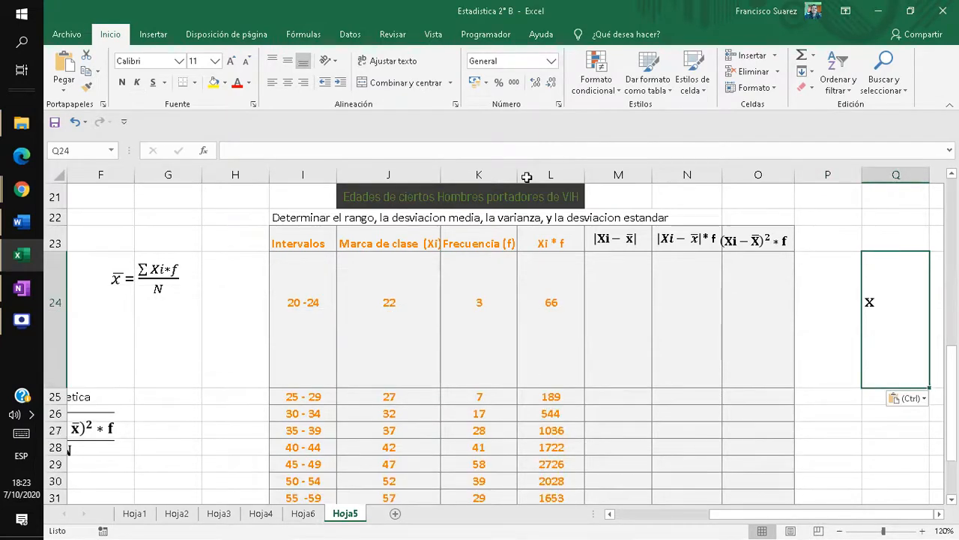
click(75, 122)
click(75, 122)
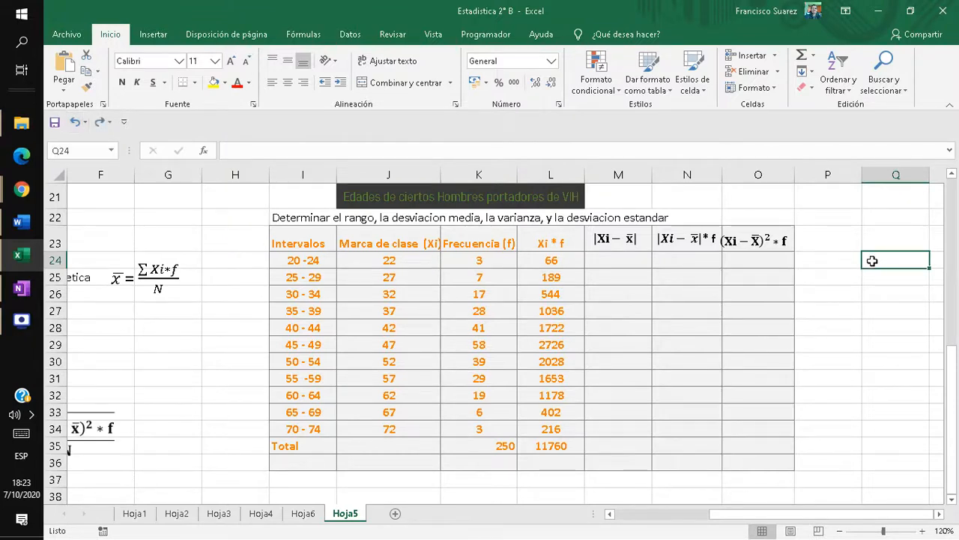
Label cell Q24 "Me" and calculate the arithmetic mean in R24 with the formula =L35/K35
text(M)
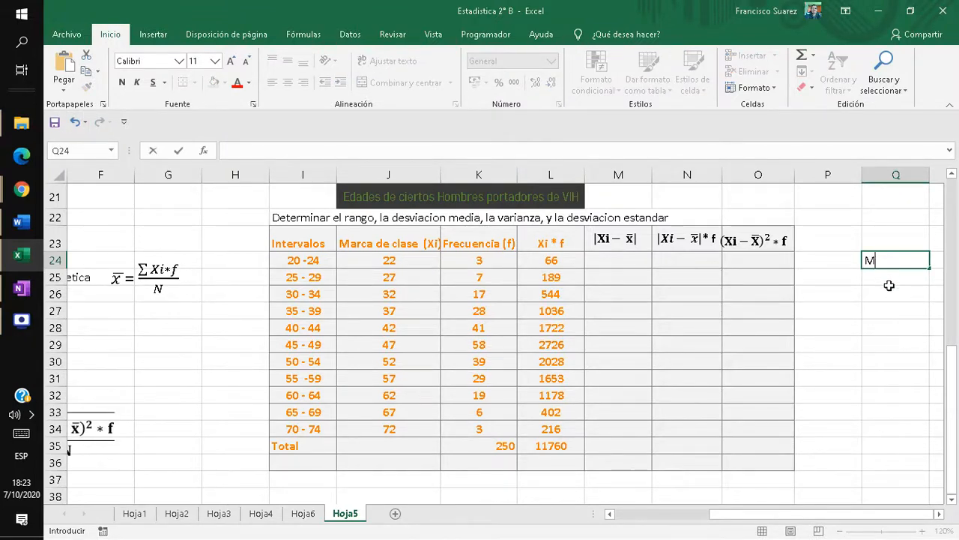
text(e)
click(936, 262)
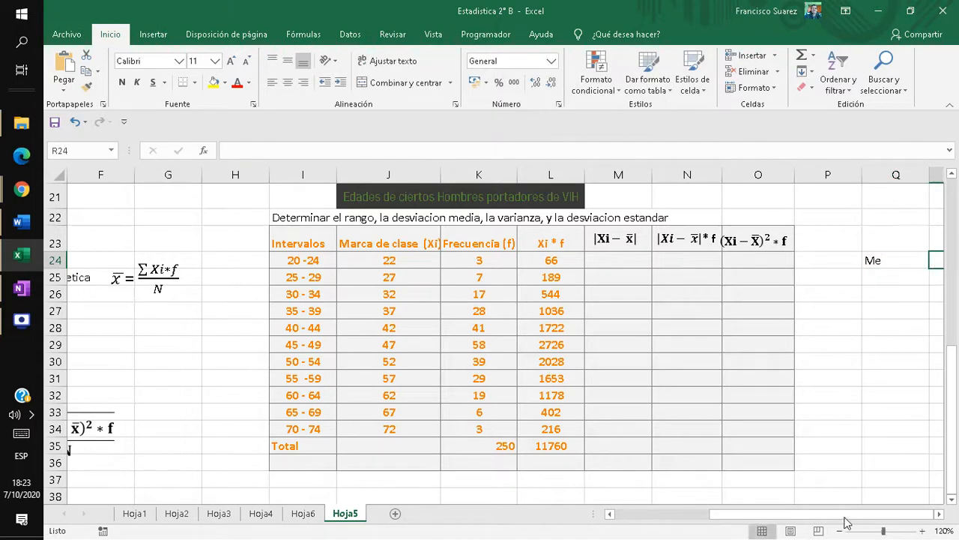
text(=)
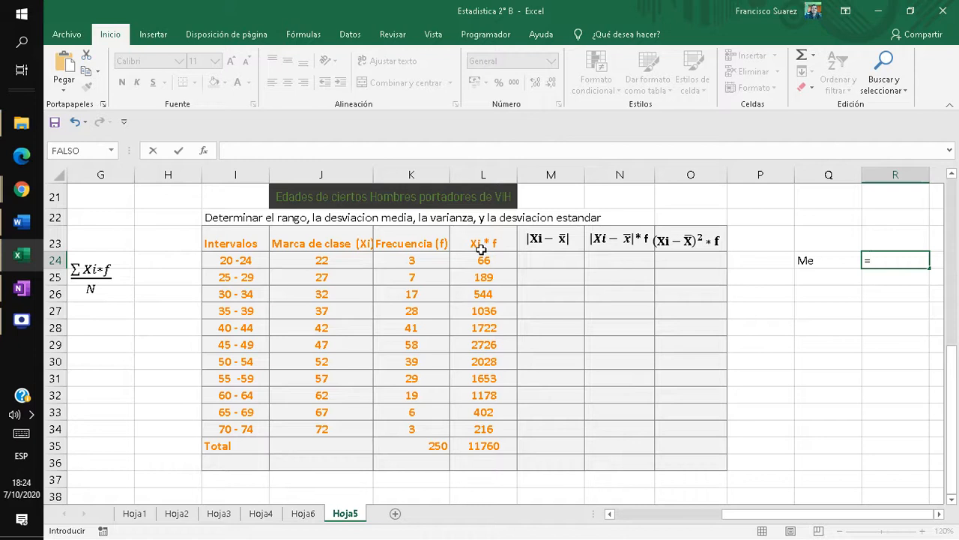
click(484, 450)
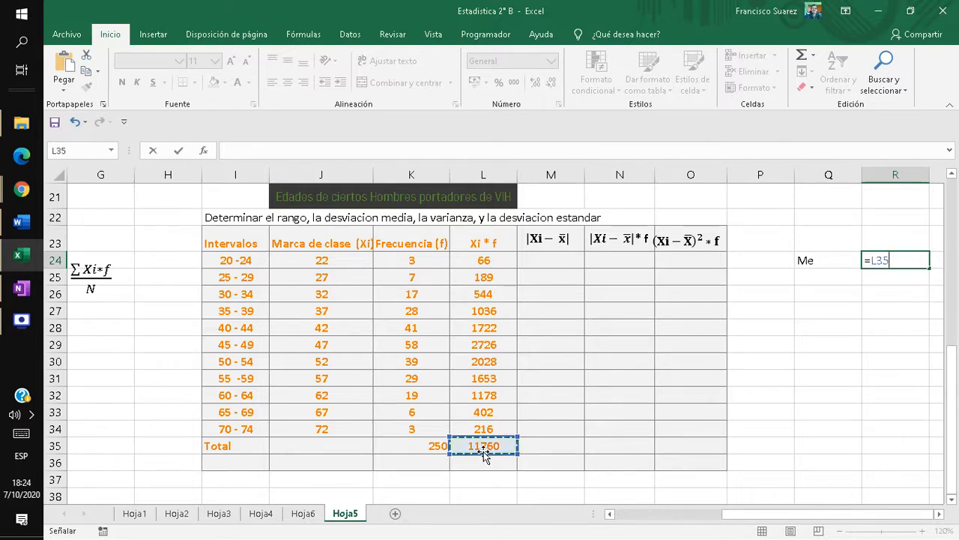
text(/)
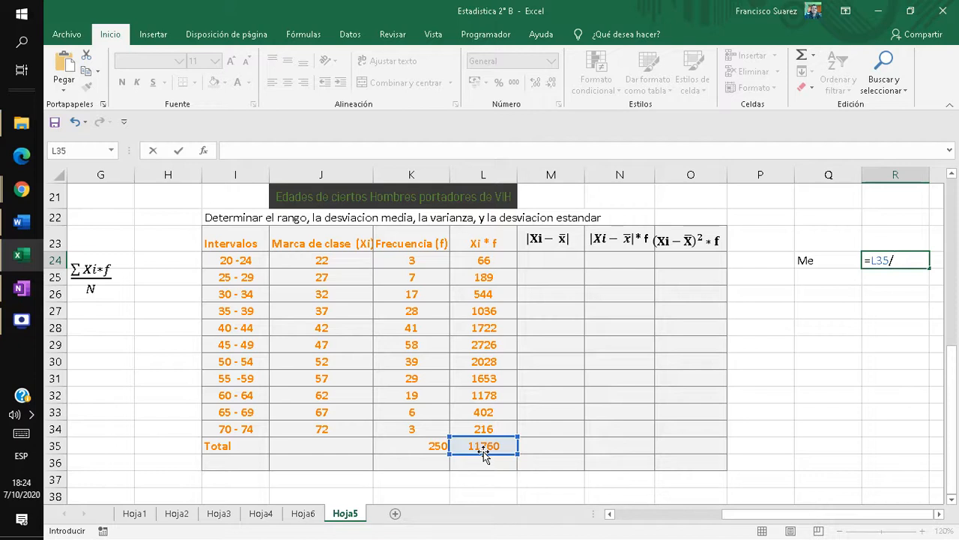
click(437, 446)
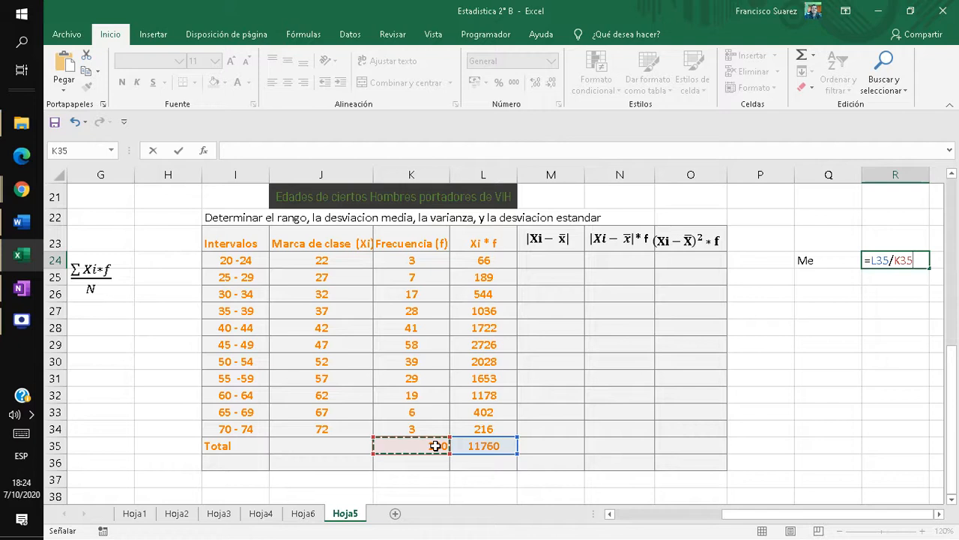
key(Return)
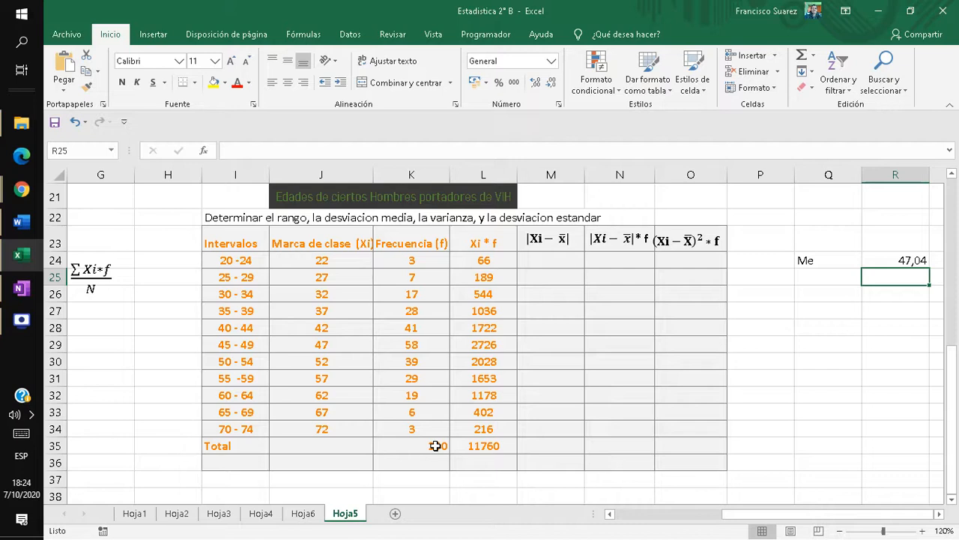
Calculate the first interval's deviation from the mean in M24 with the formula =J24-R24
click(555, 259)
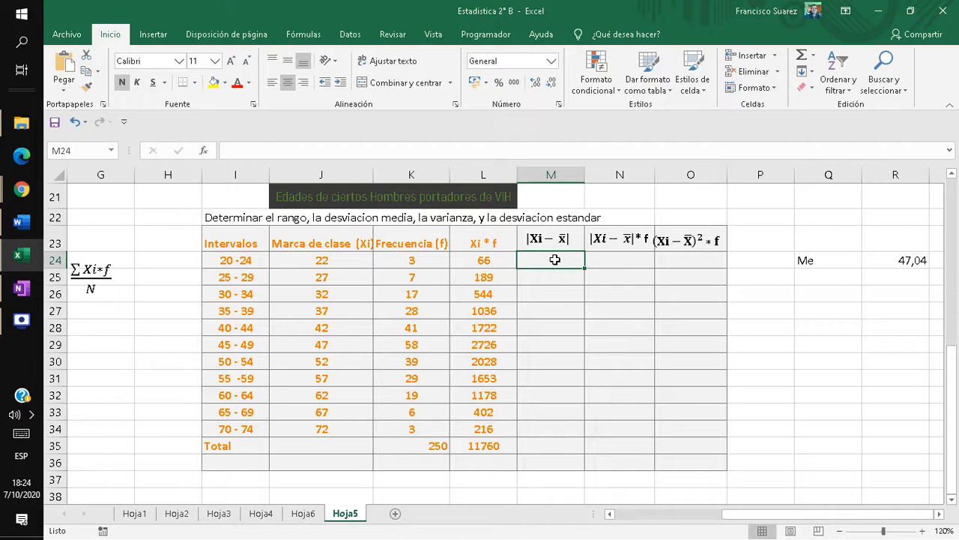
click(345, 265)
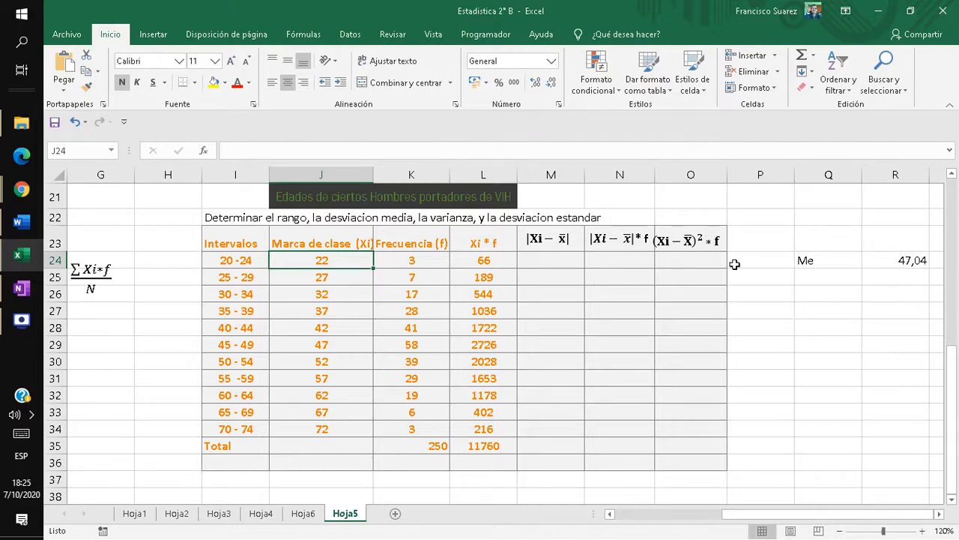
click(542, 259)
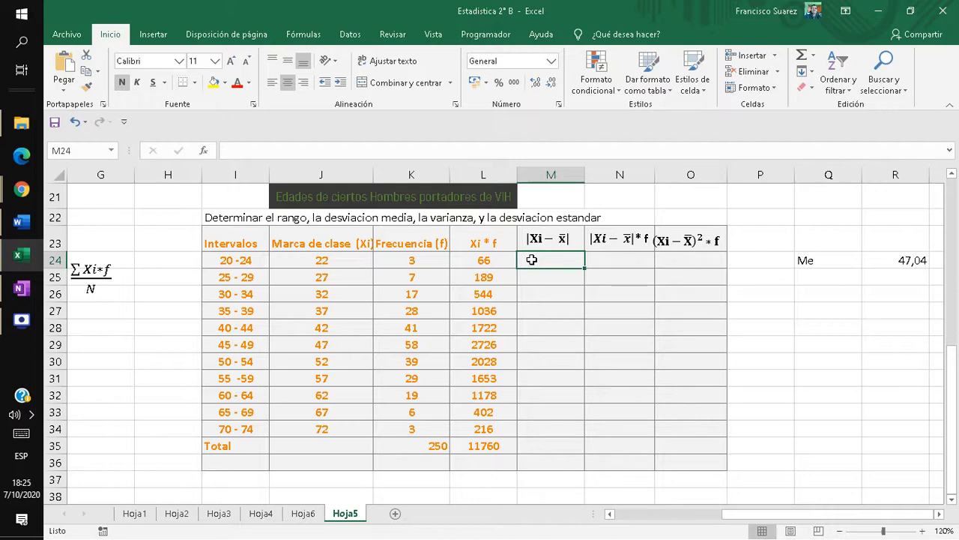
text(=)
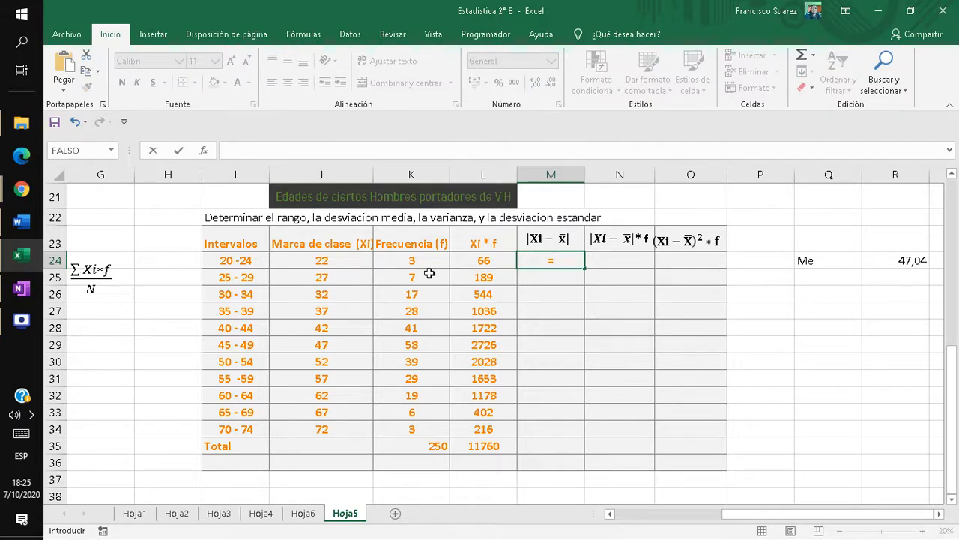
click(349, 263)
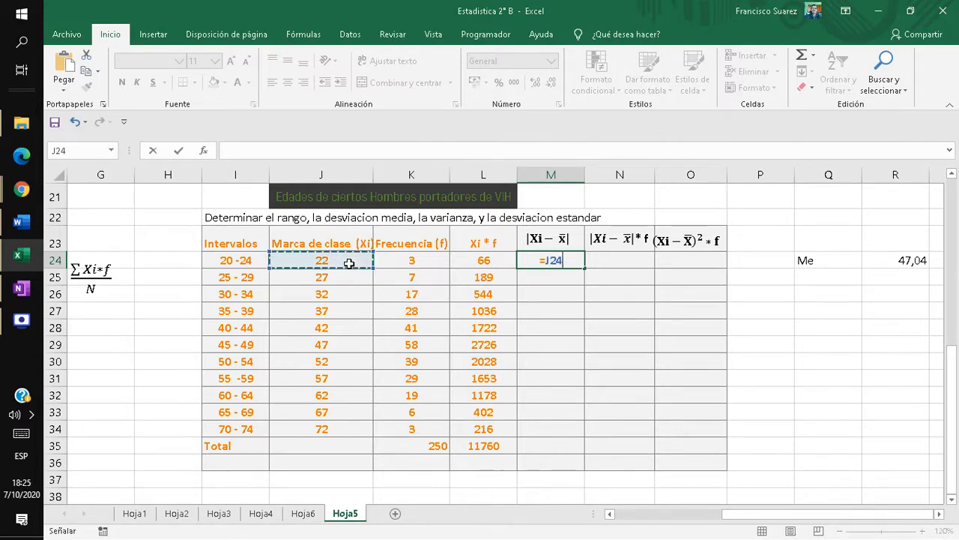
text(-)
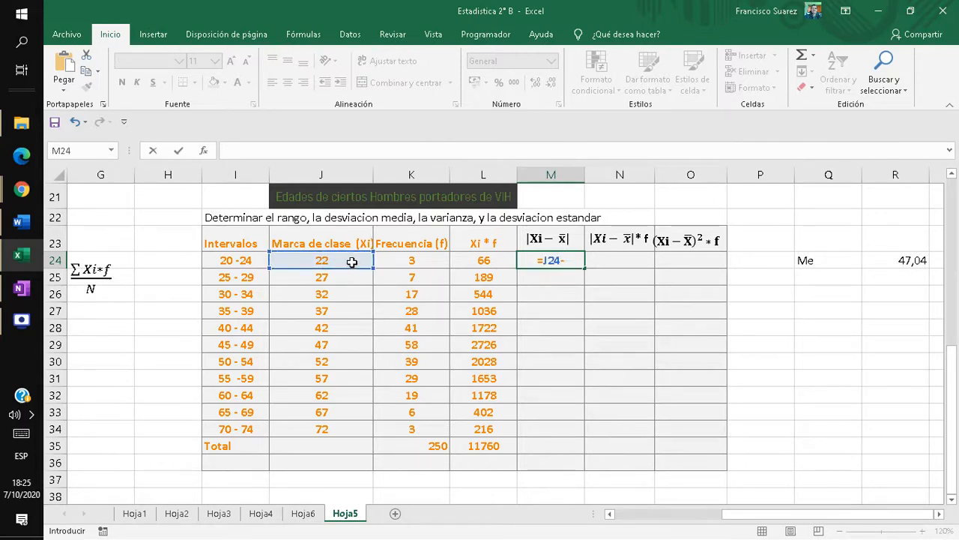
click(888, 260)
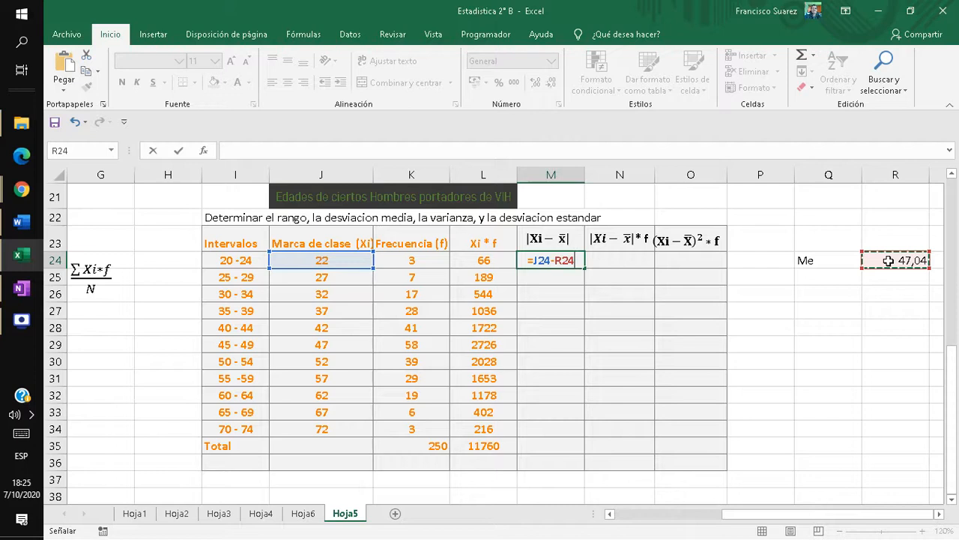
key(Return)
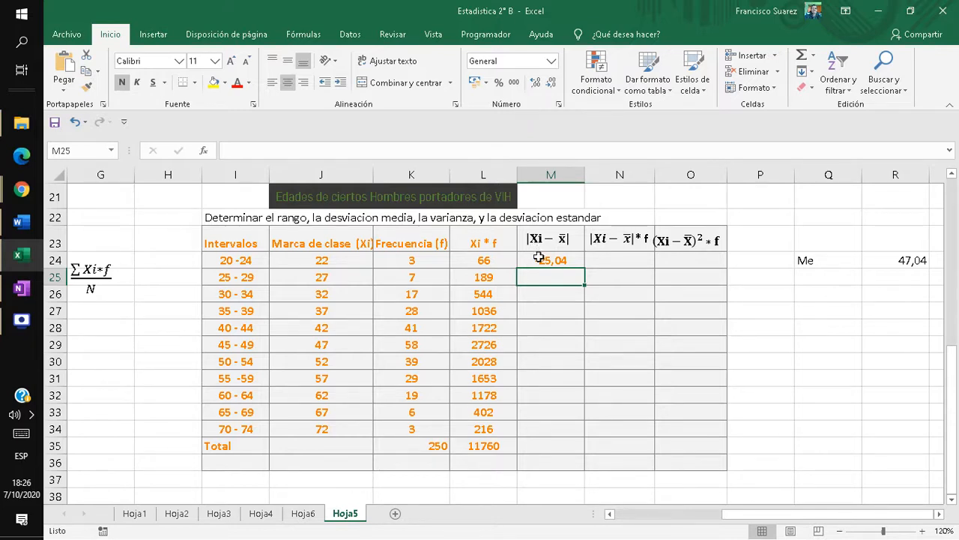
Make the deviation in M24 positive by changing its formula to =(J24-R24)*-1
click(548, 259)
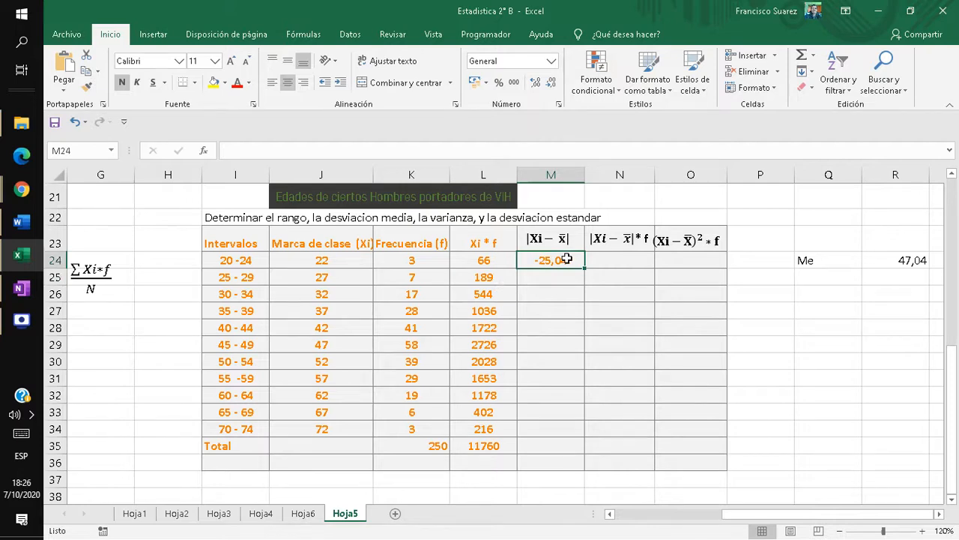
double_click(566, 259)
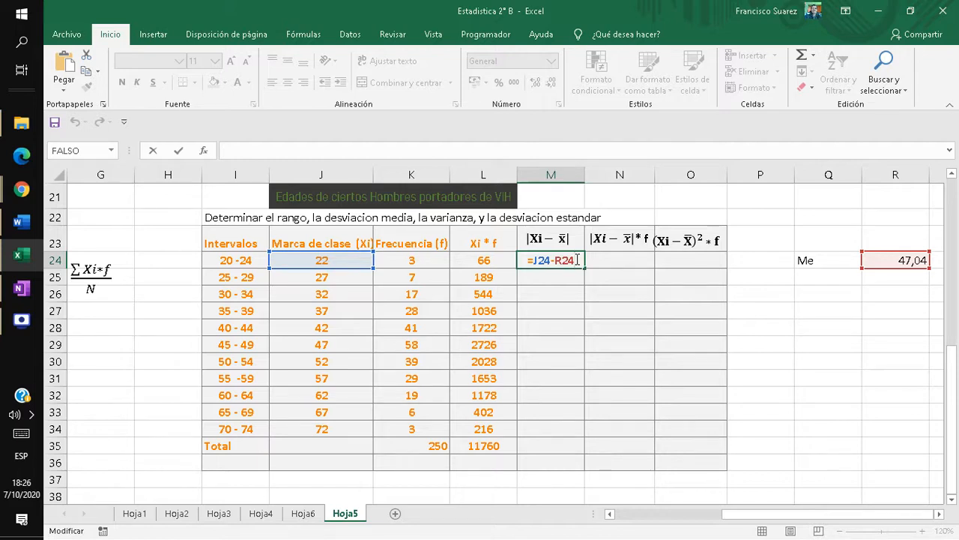
text())
click(535, 260)
text(()
click(583, 262)
text(*)
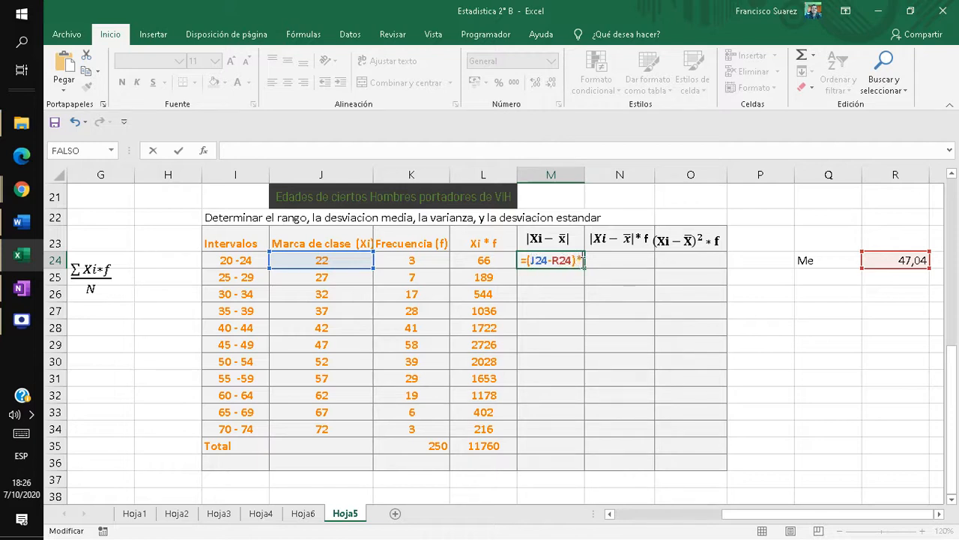
text(-)
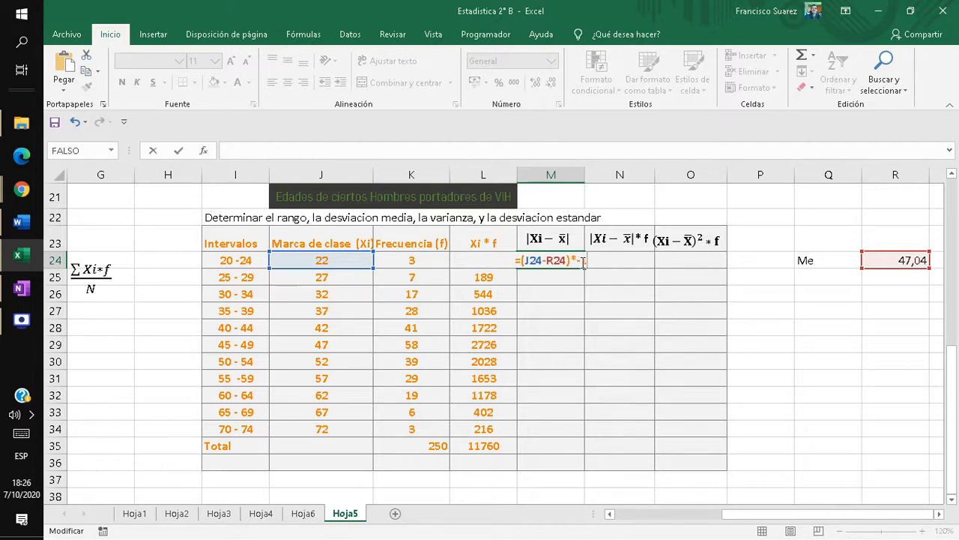
text(1)
key(Return)
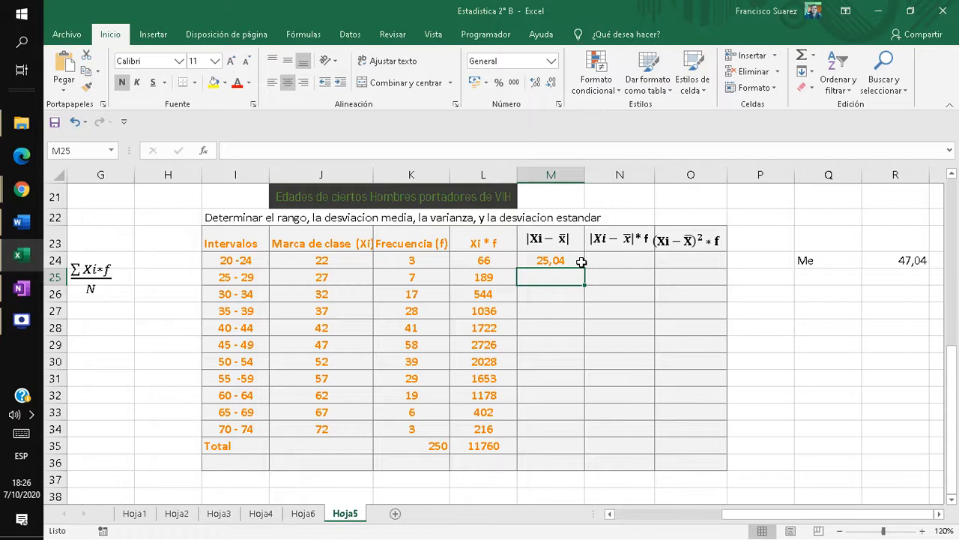
click(572, 263)
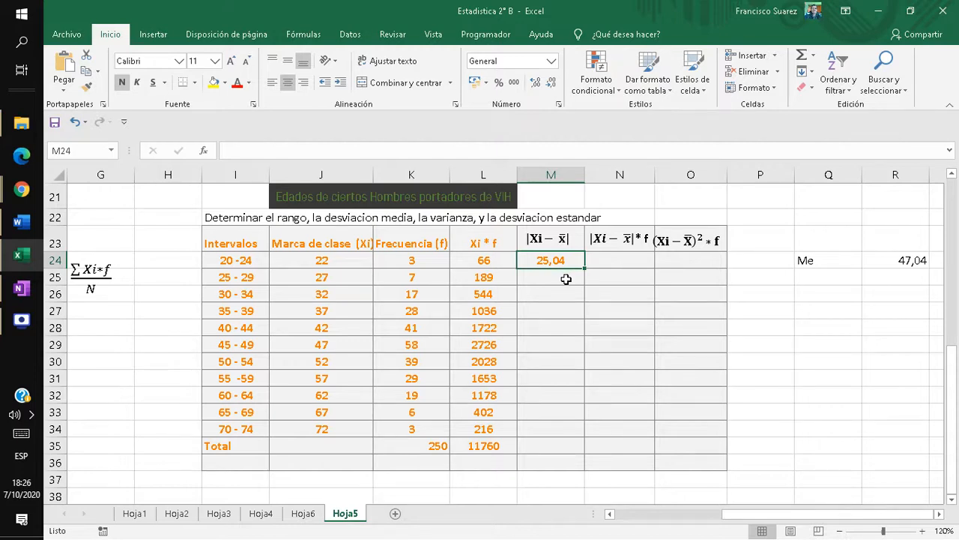
Calculate the second interval's absolute deviation from the mean in M25 with the formula =(J25-R24)*-1
click(566, 278)
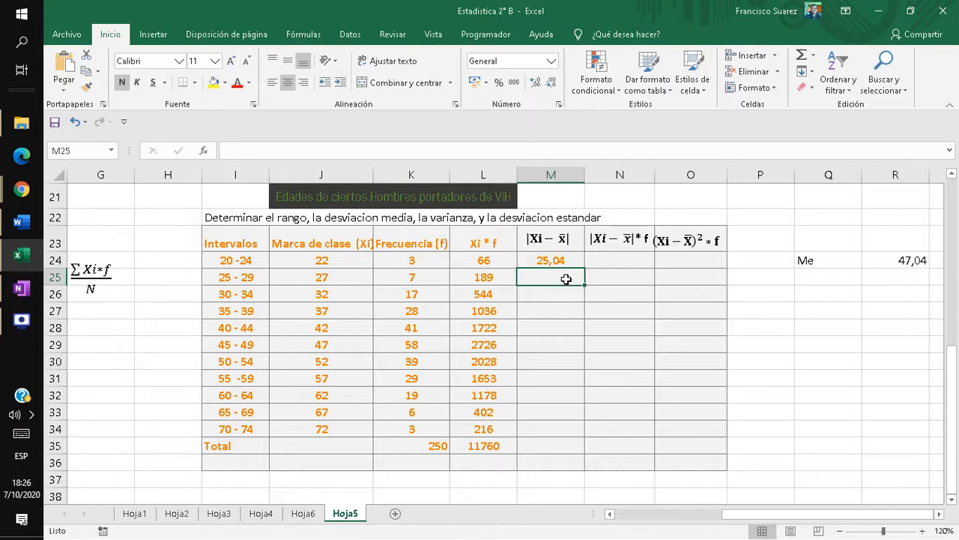
text(=)
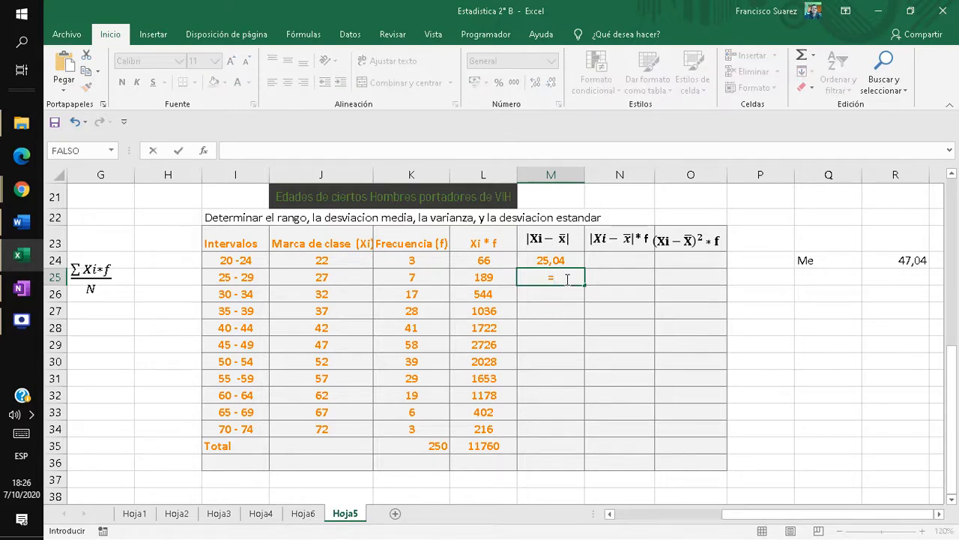
click(329, 274)
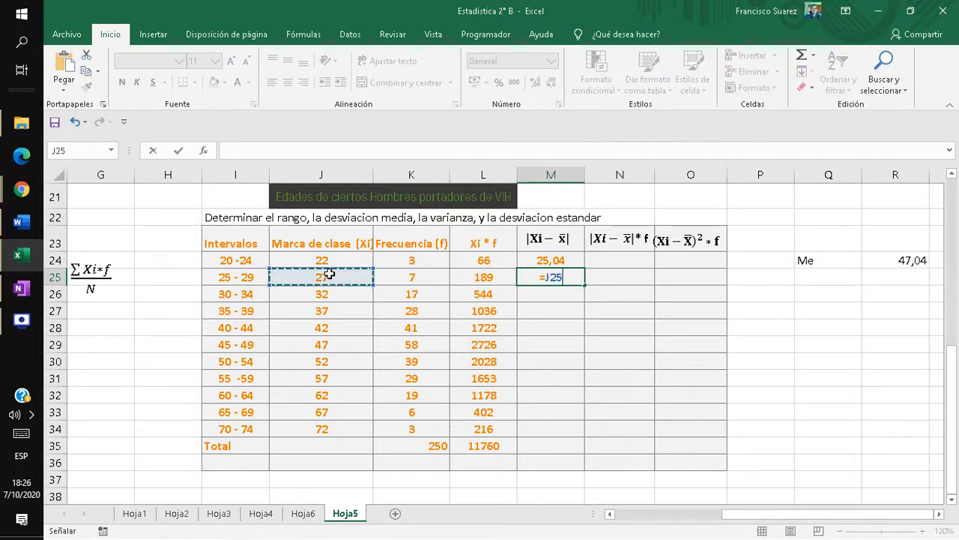
text(-)
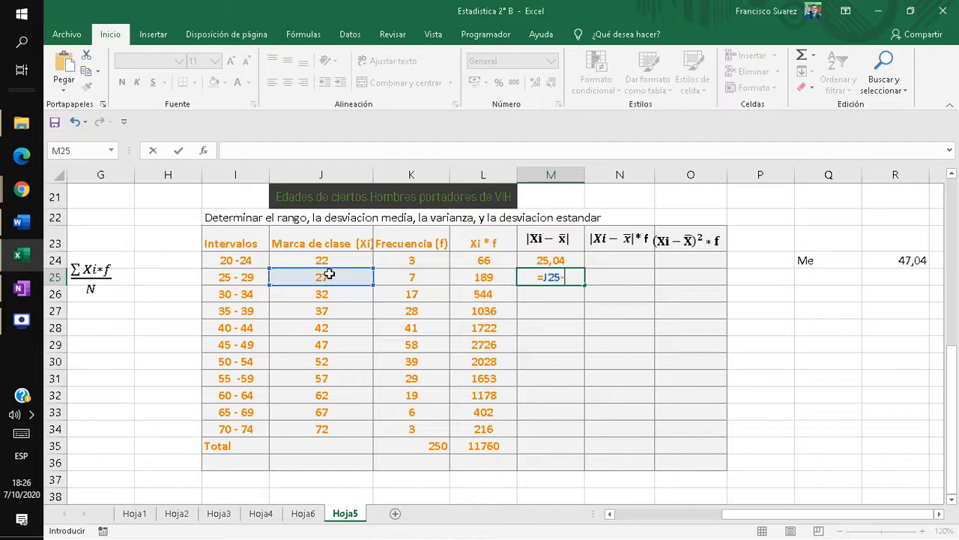
click(874, 263)
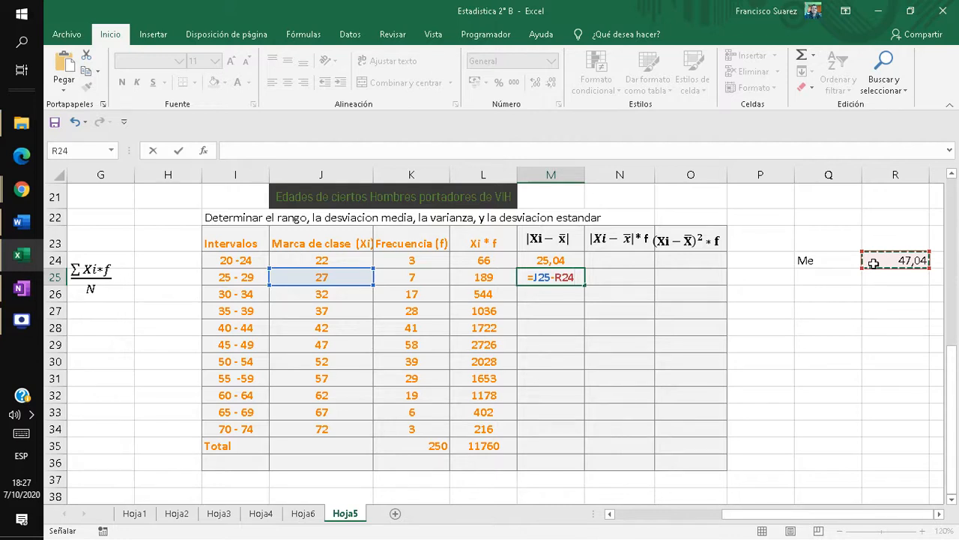
text())
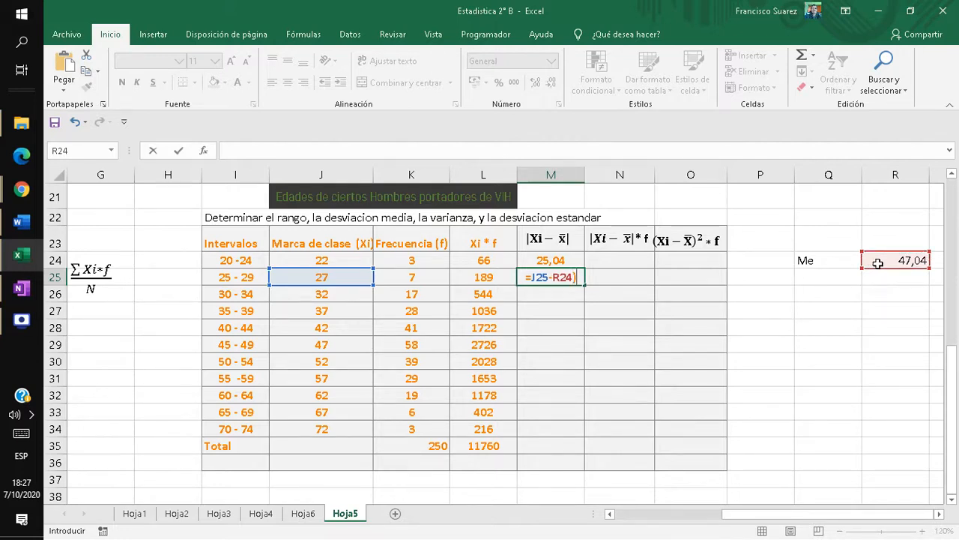
key(Return)
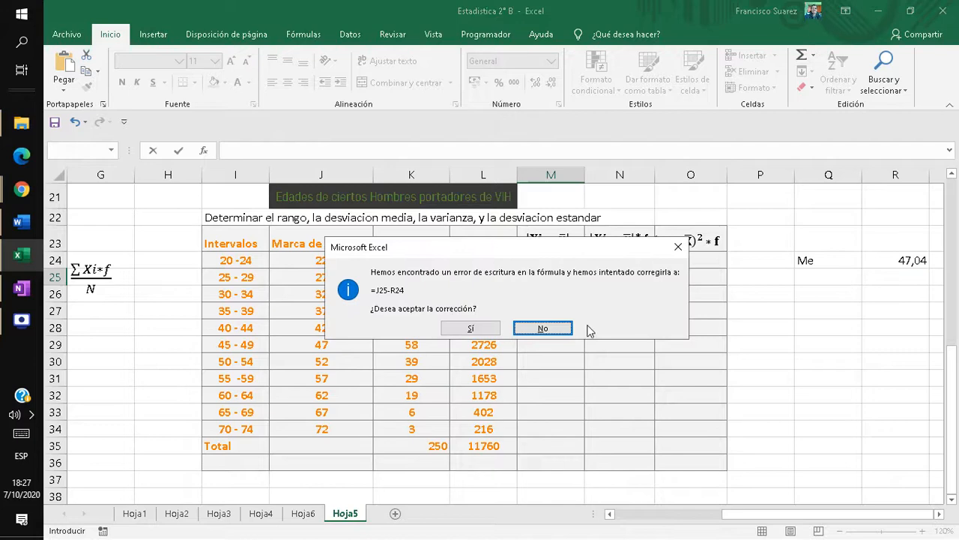
click(527, 327)
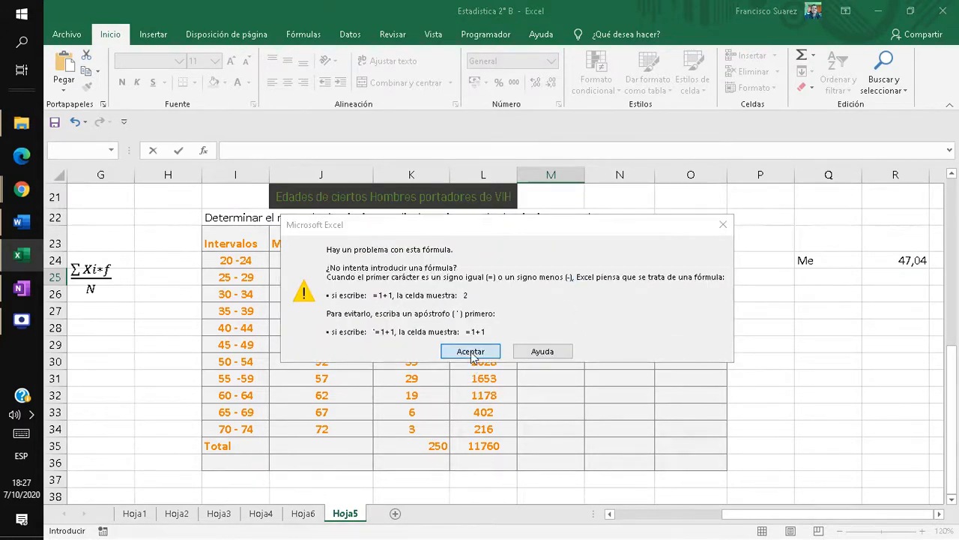
click(472, 357)
click(533, 278)
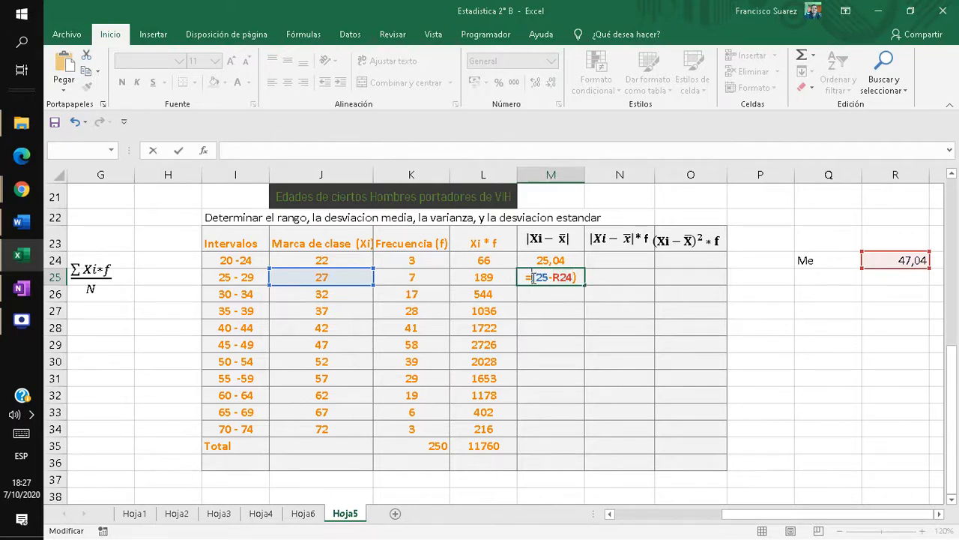
text(()
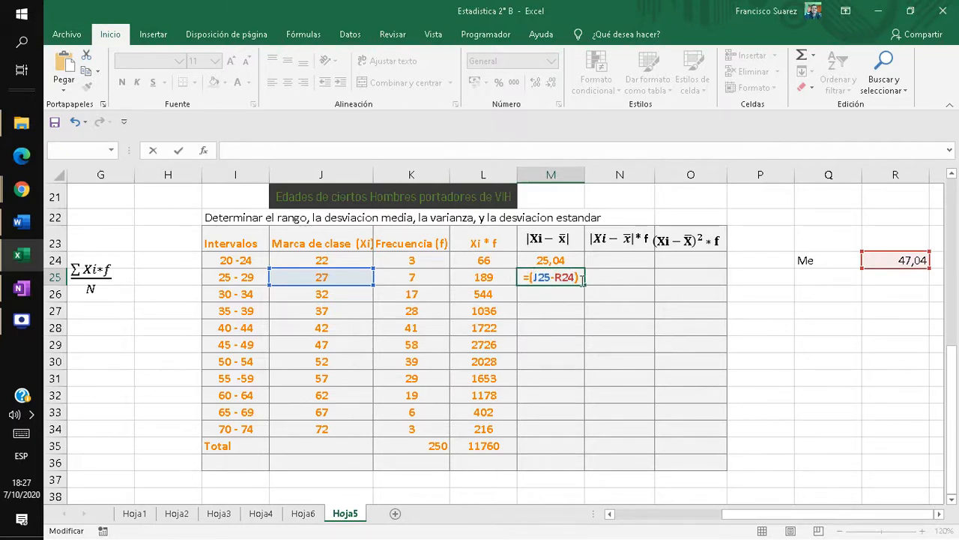
text(*-1)
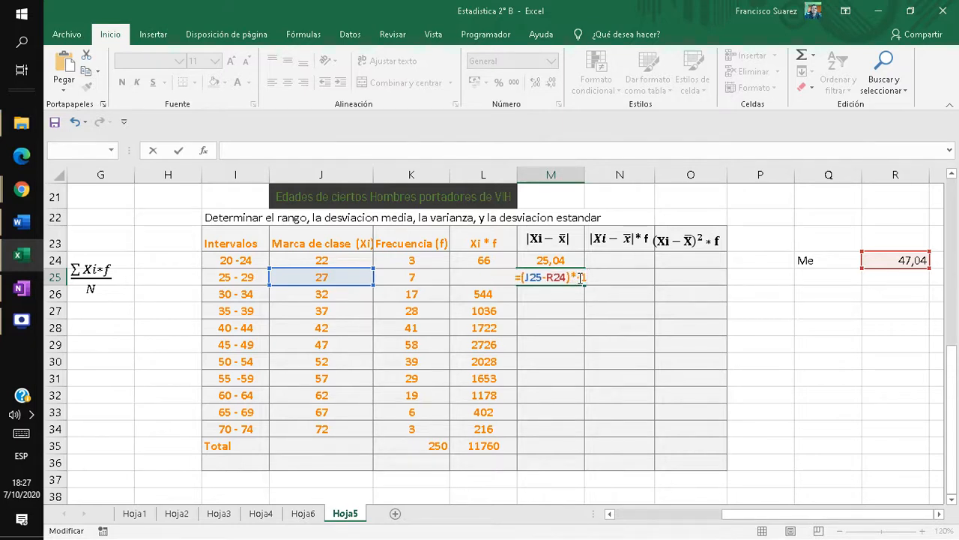
key(Return)
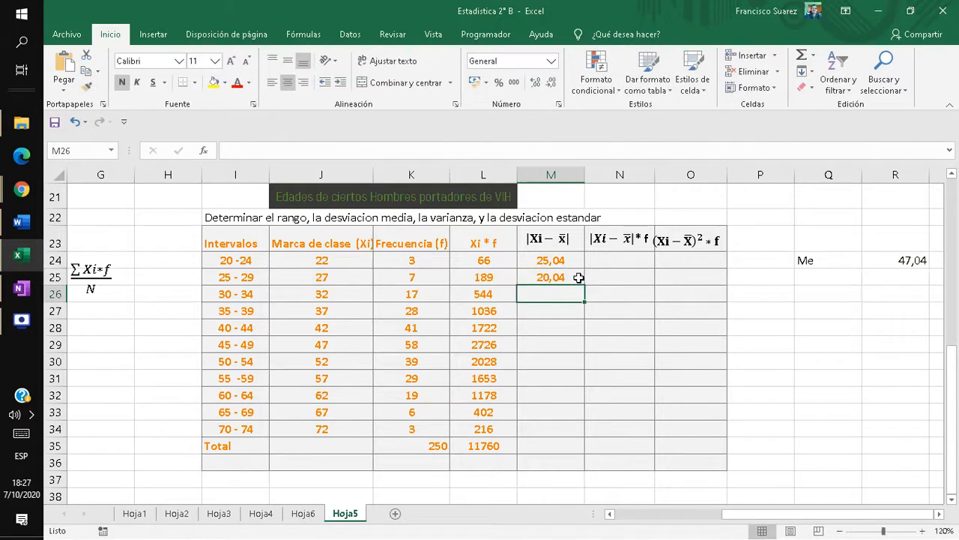
Enter the formula =(J26-T24)*-1 in M26 for the third interval's deviation
click(571, 261)
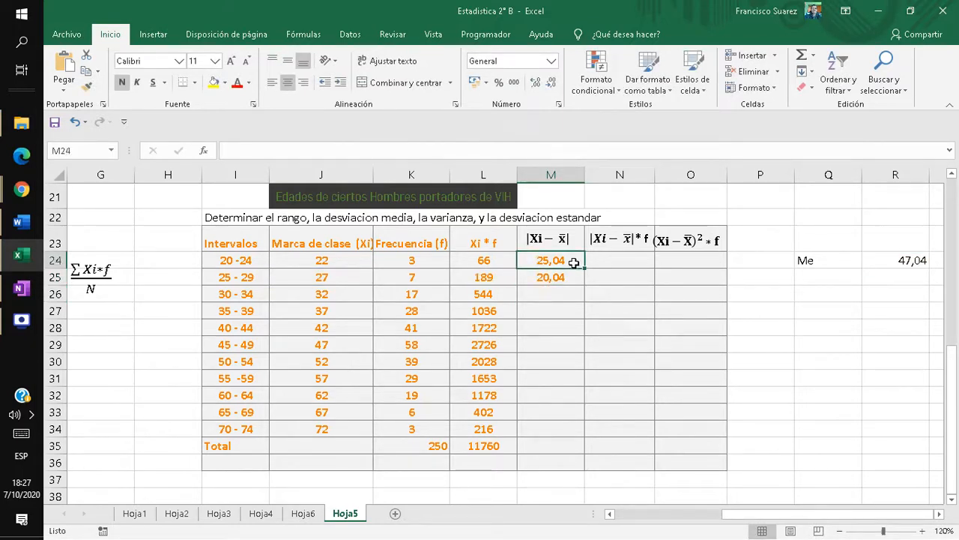
click(567, 296)
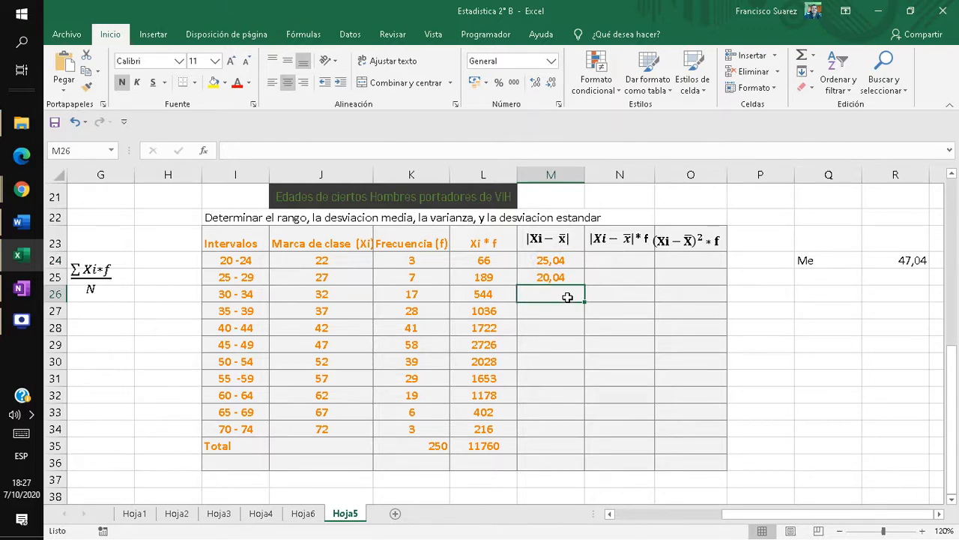
text(=()
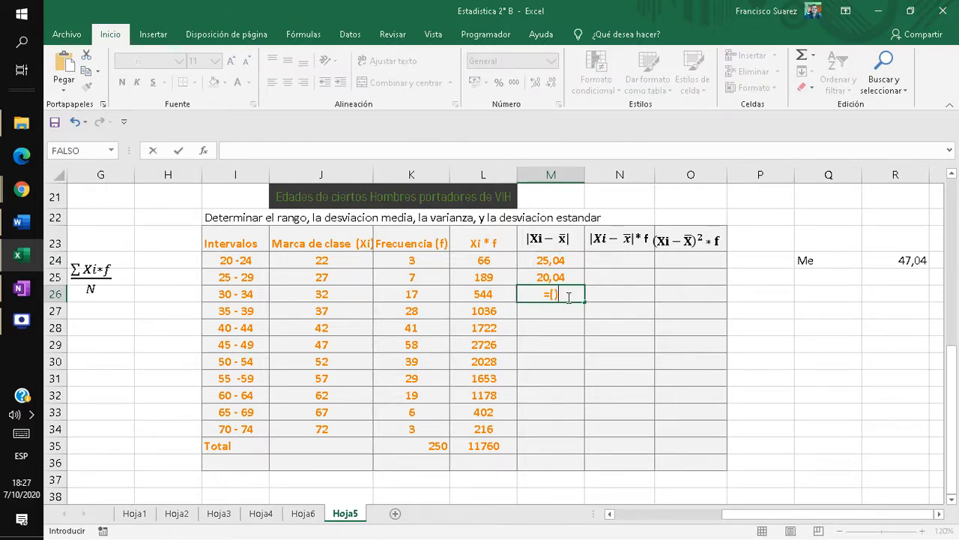
click(555, 294)
text())
click(332, 294)
text(-)
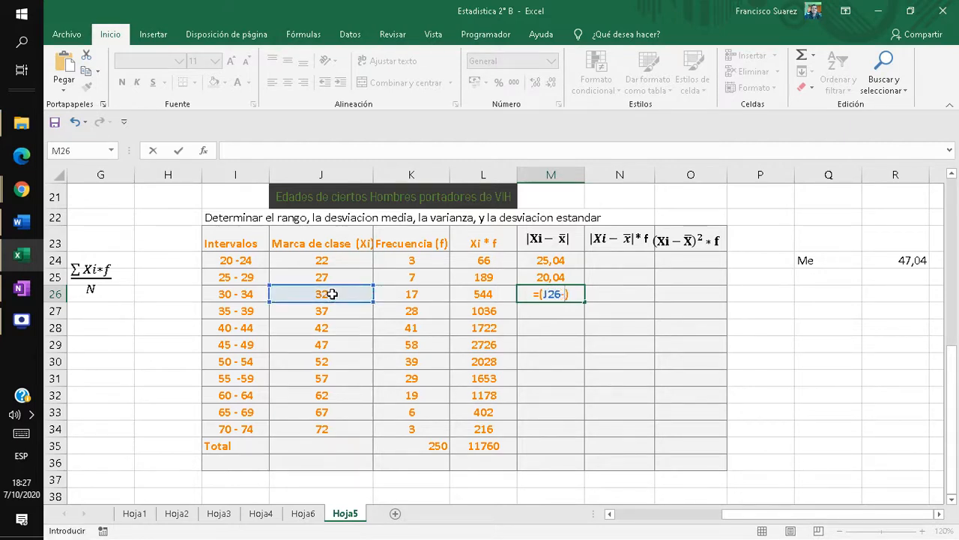
click(871, 260)
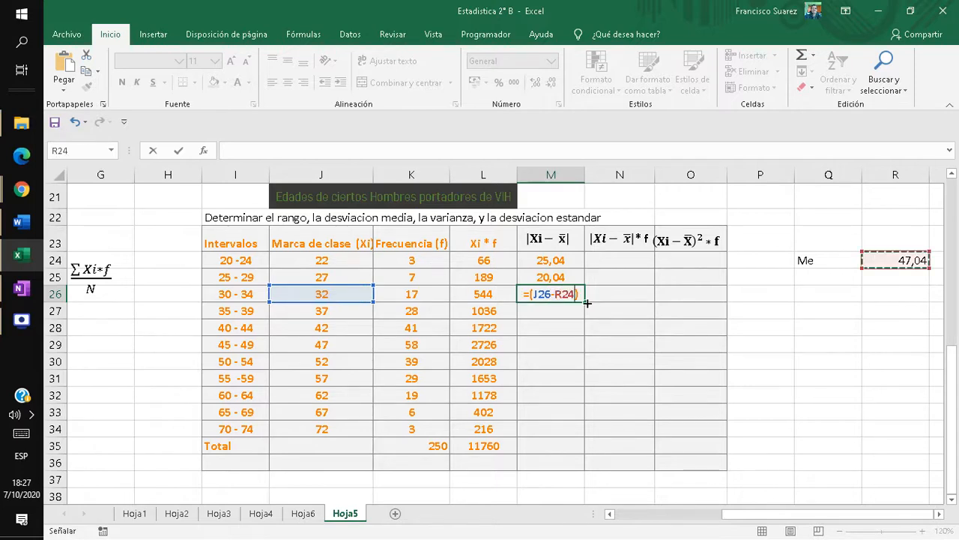
key(Right)
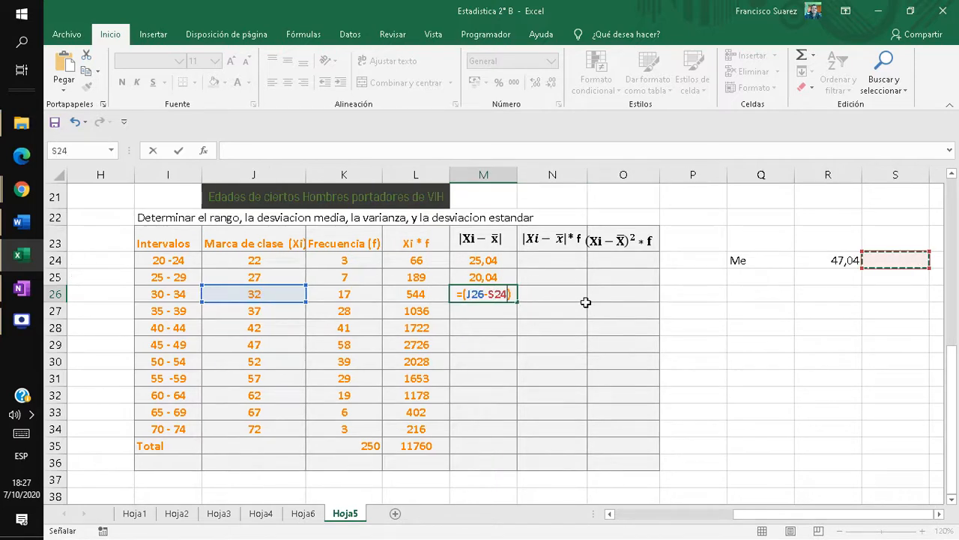
key(Right)
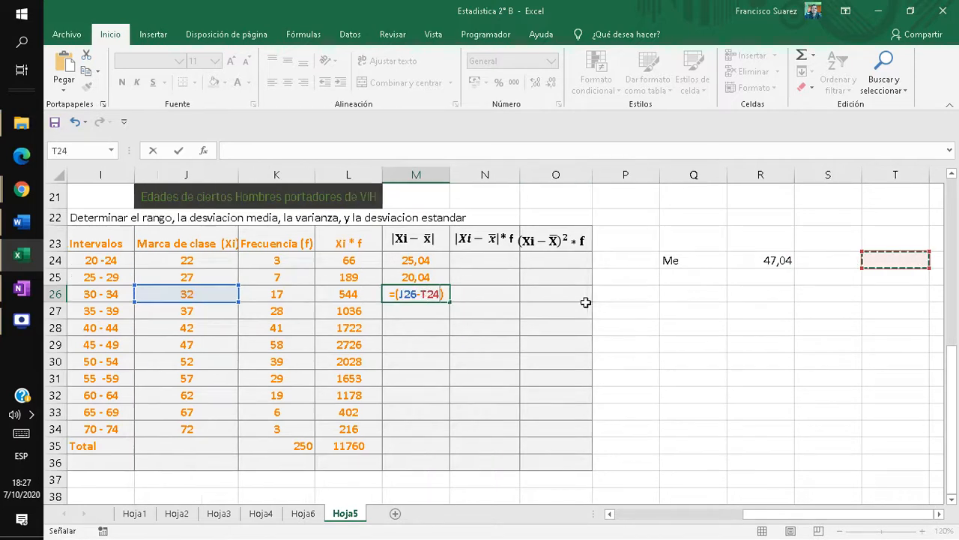
click(445, 294)
text(*-)
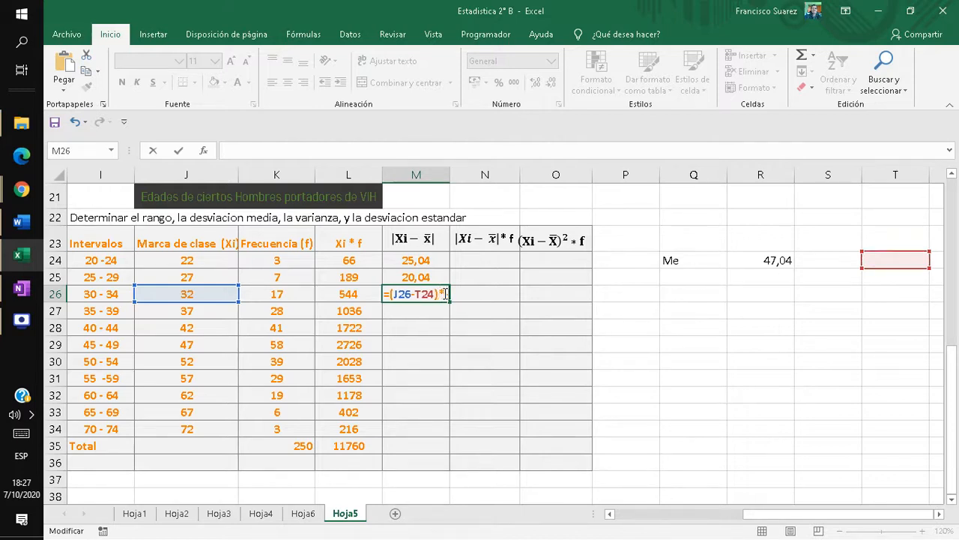
text(1)
key(Return)
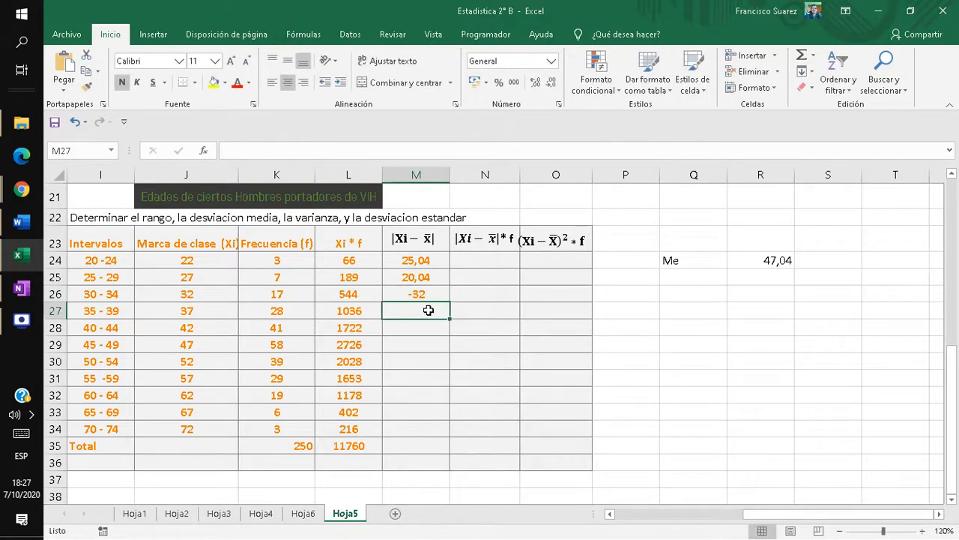
Remove the *-1 factor from the formula in M26 so that it reads =(J26-T24)
click(427, 293)
double_click(427, 294)
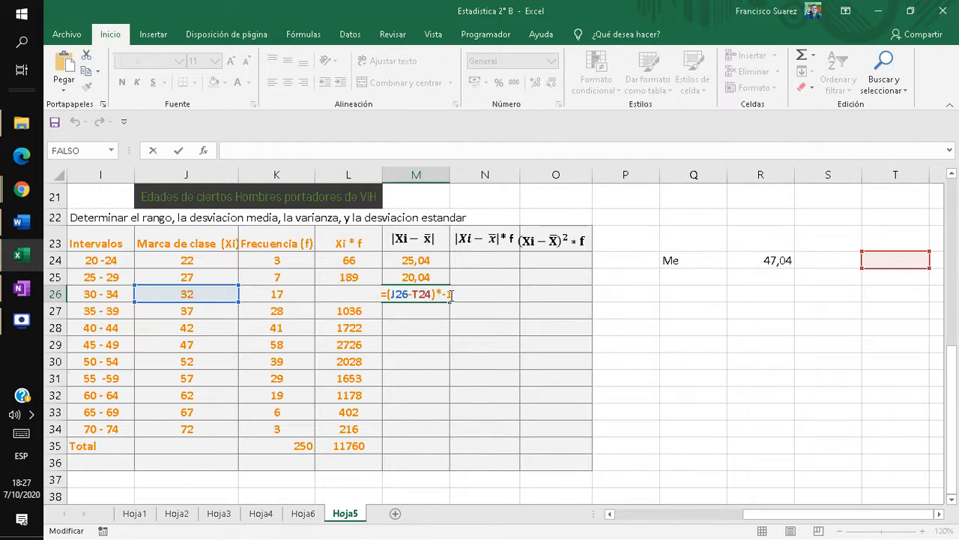
key(BackSpace)
key(BackSpace)
key(BackSpace)
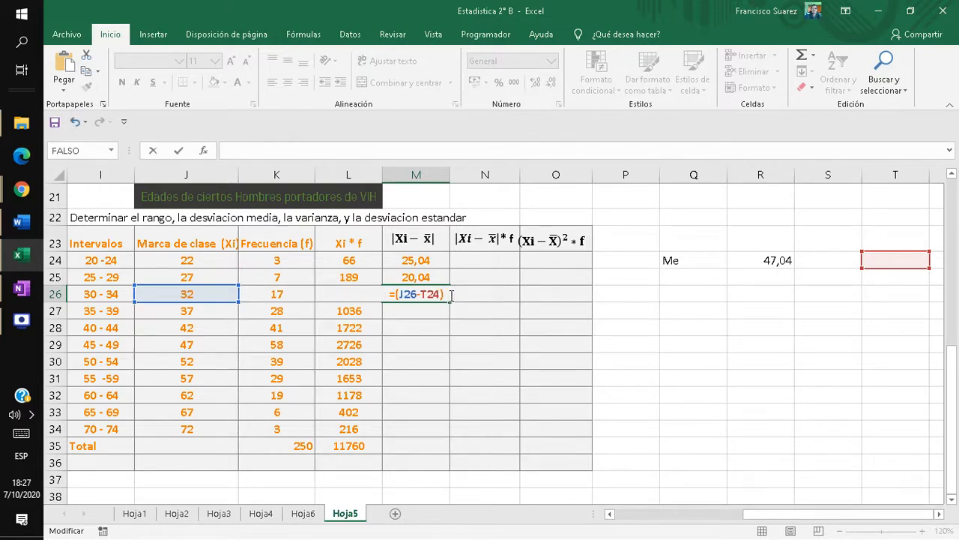
key(Return)
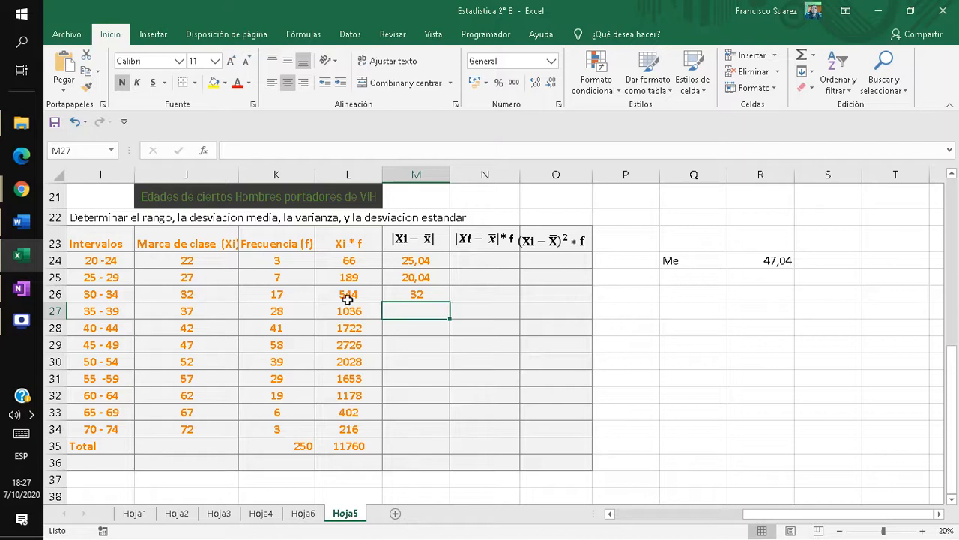
Correct the formula in M26 to =(J26-R24)*-1 so it subtracts the arithmetic mean and gives a positive deviation
double_click(425, 296)
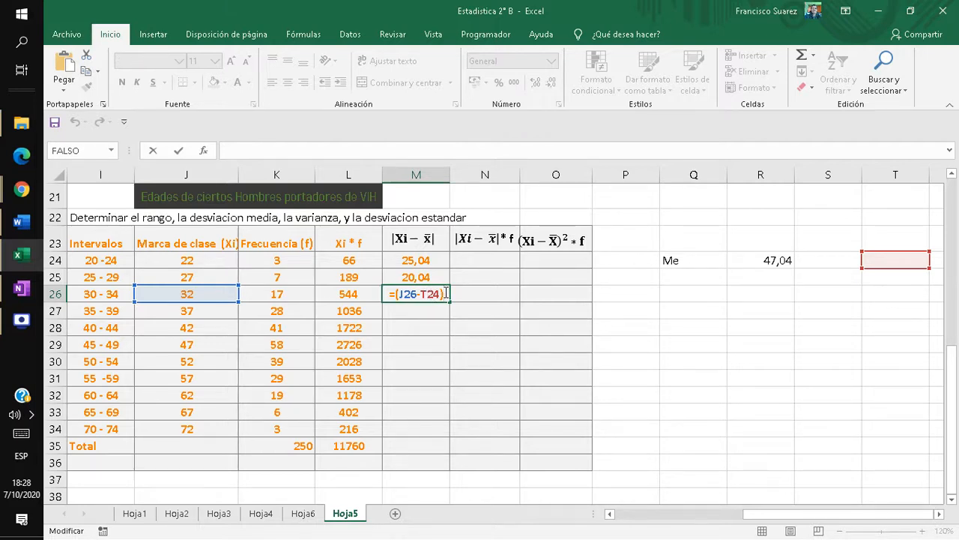
key(BackSpace)
key(BackSpace)
key(BackSpace)
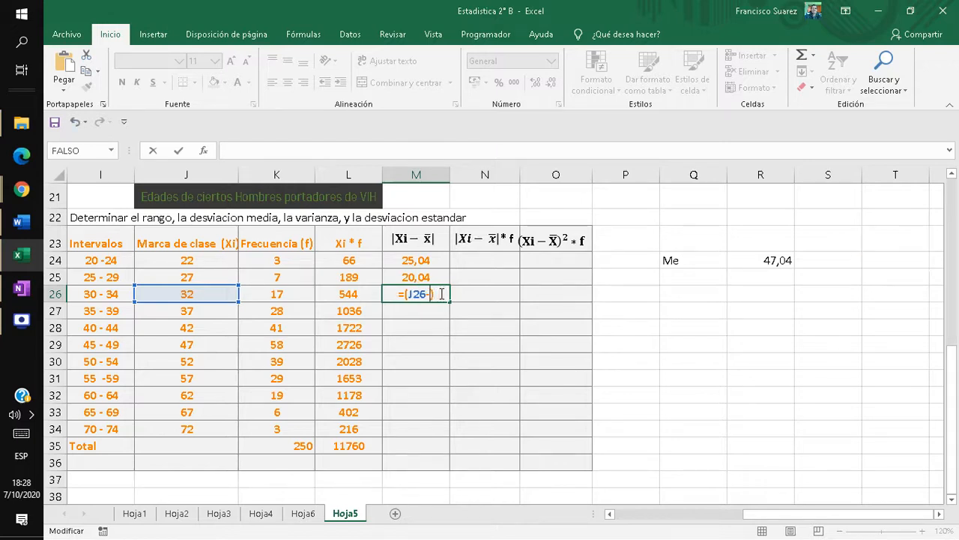
click(747, 260)
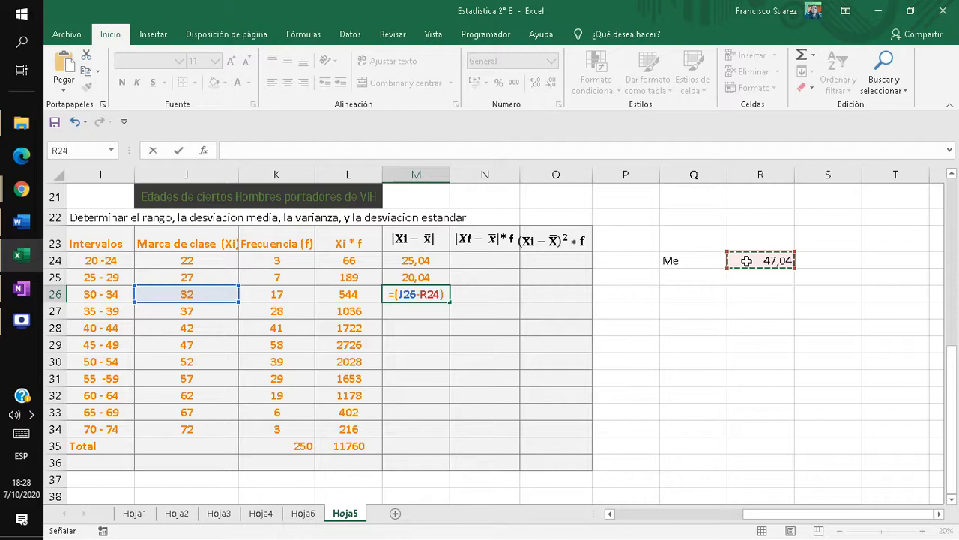
key(Right)
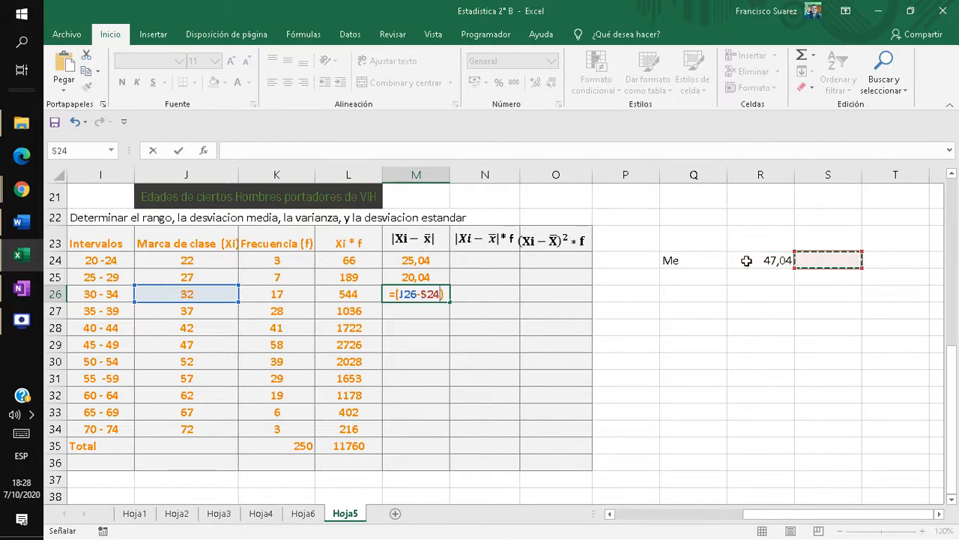
key(Left)
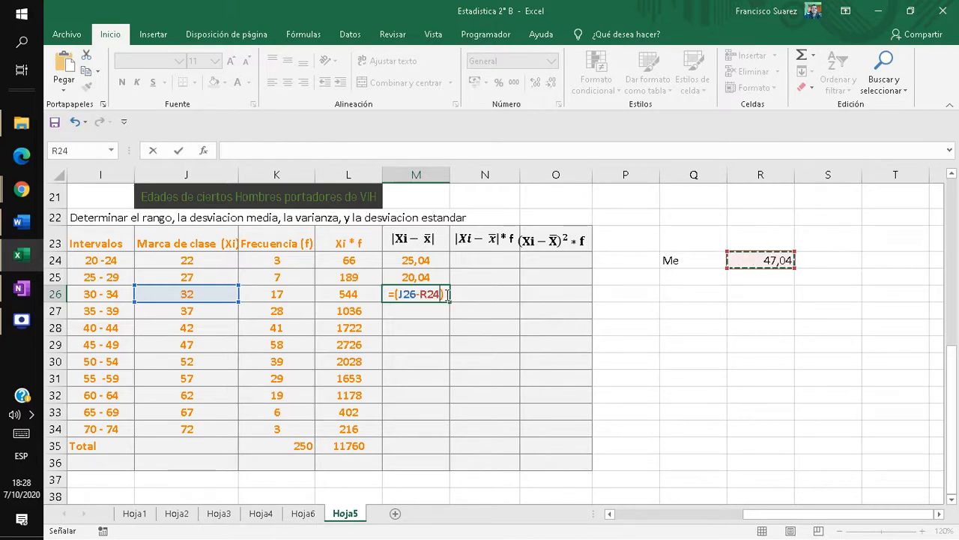
key(F2)
text(*)
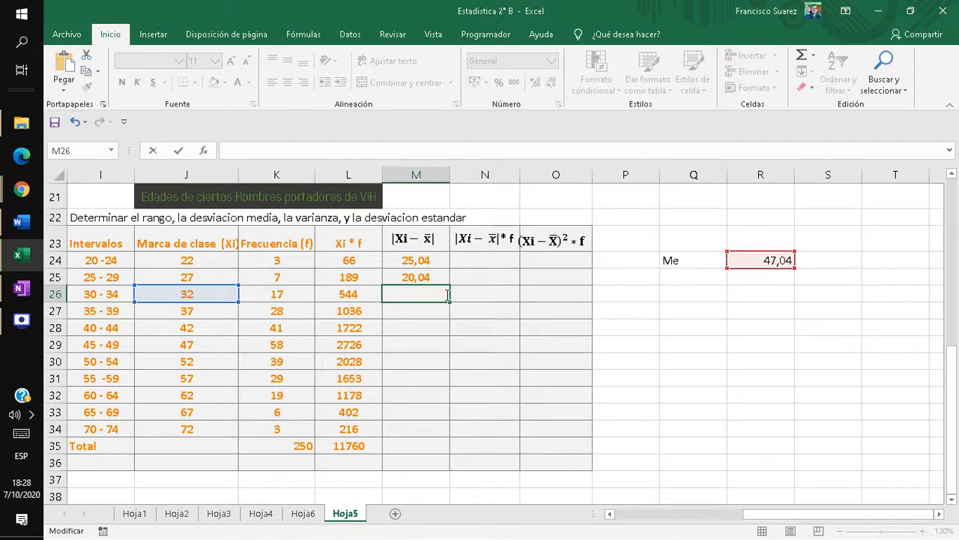
text(-1)
key(Return)
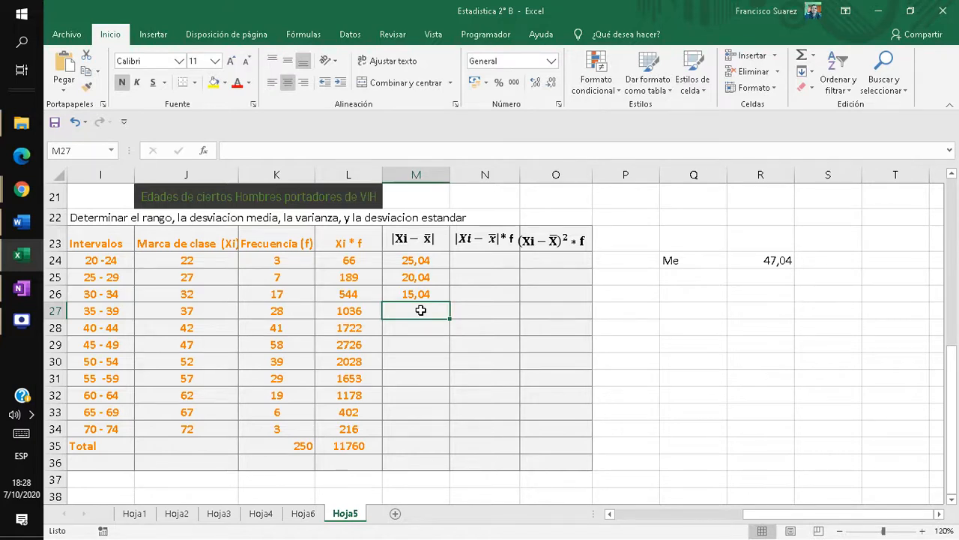
Calculate the absolute deviation of the 35 - 39 interval in M27 with the formula =(J27-R24)*-1
click(207, 311)
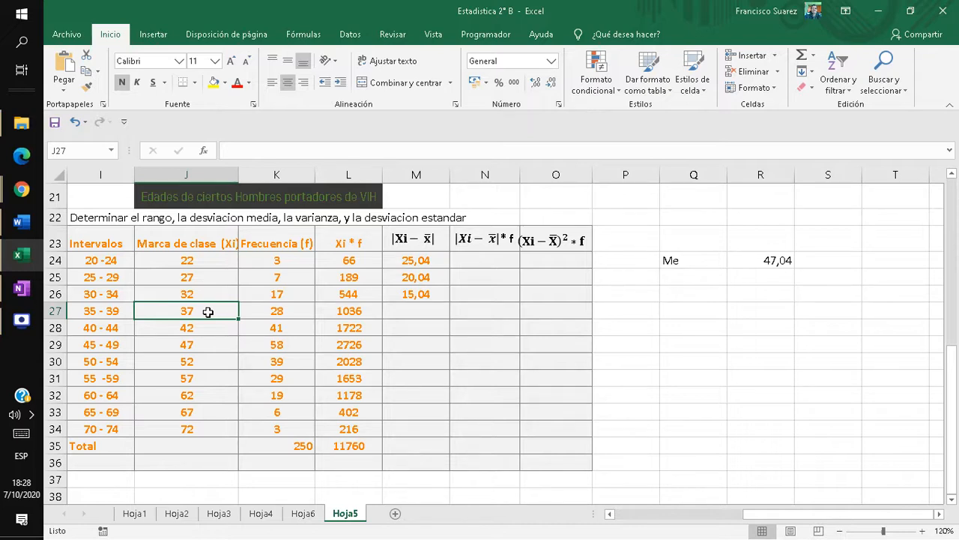
click(394, 313)
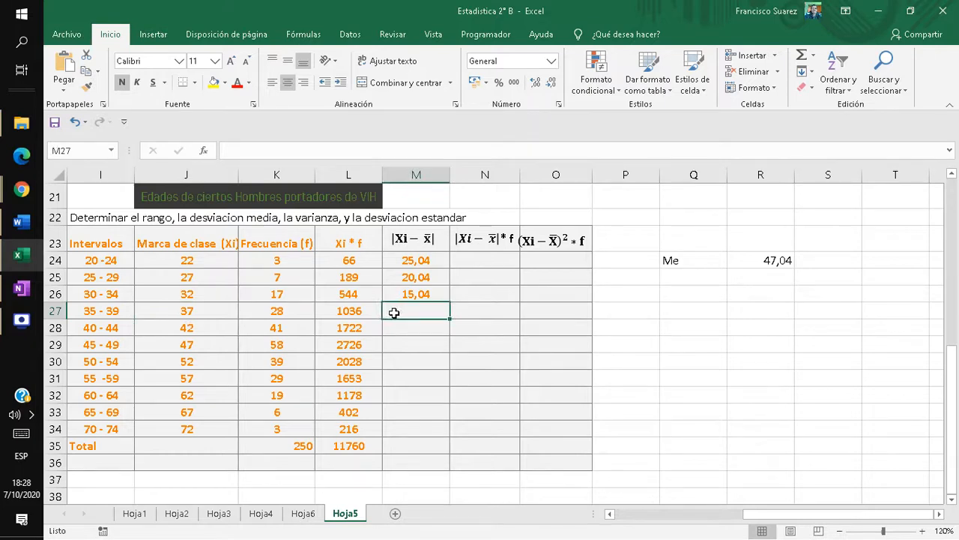
text(=)
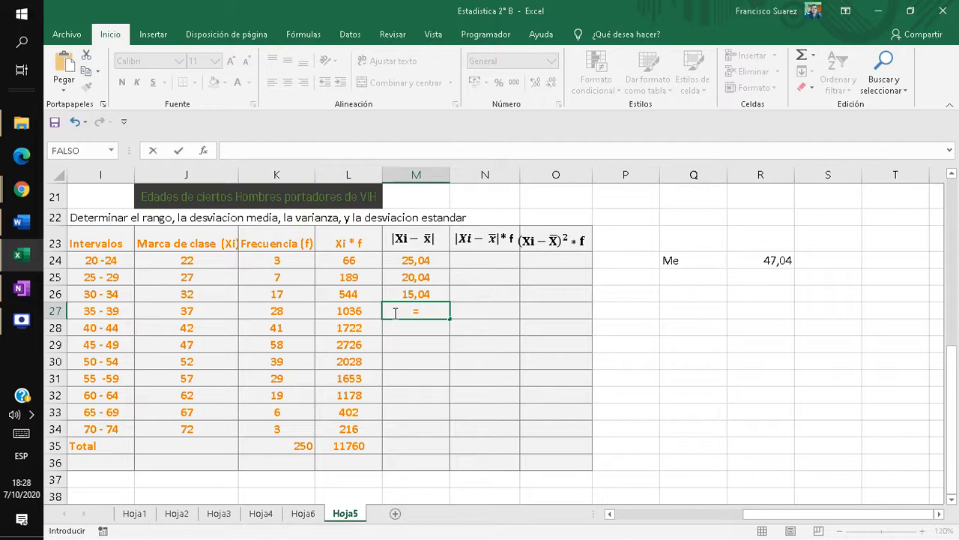
text(())
click(418, 311)
click(213, 314)
text(-)
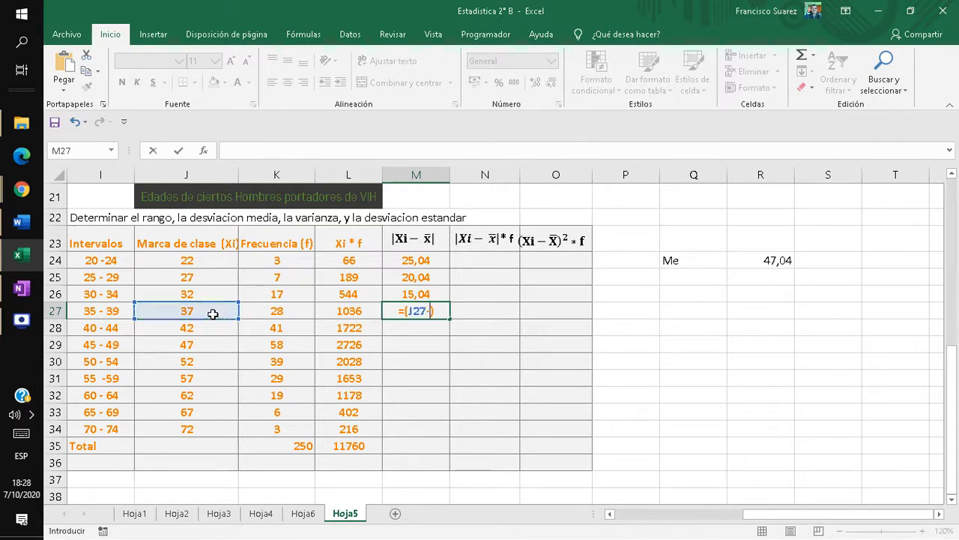
click(750, 259)
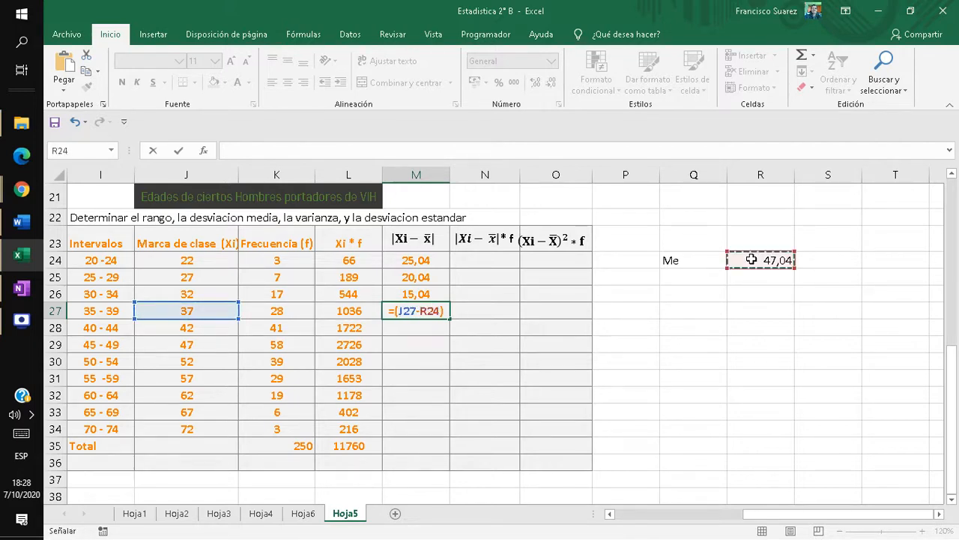
click(445, 311)
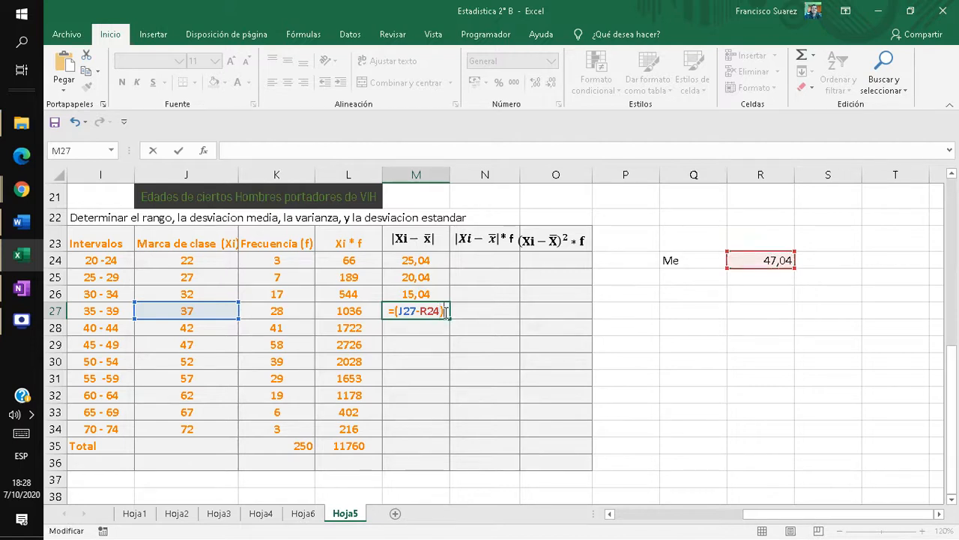
text(*-1)
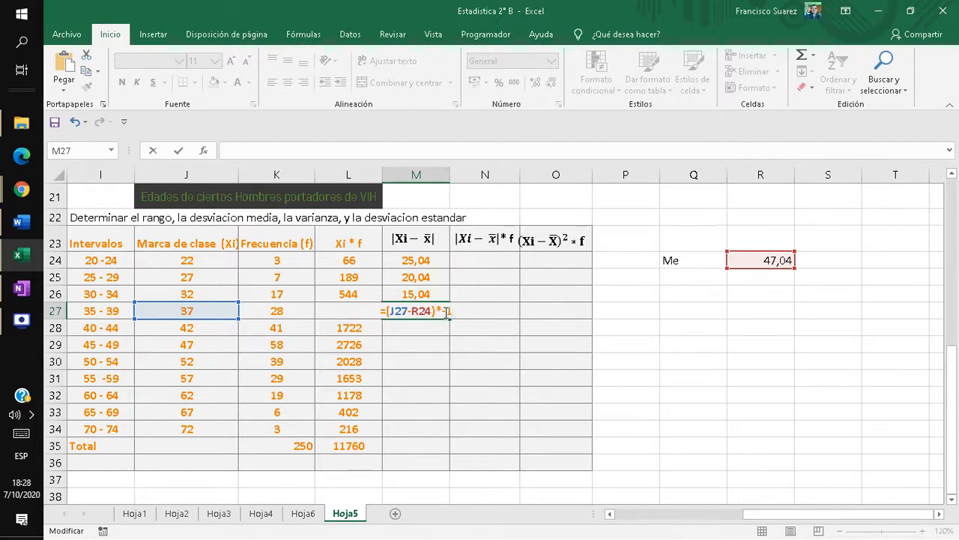
key(Return)
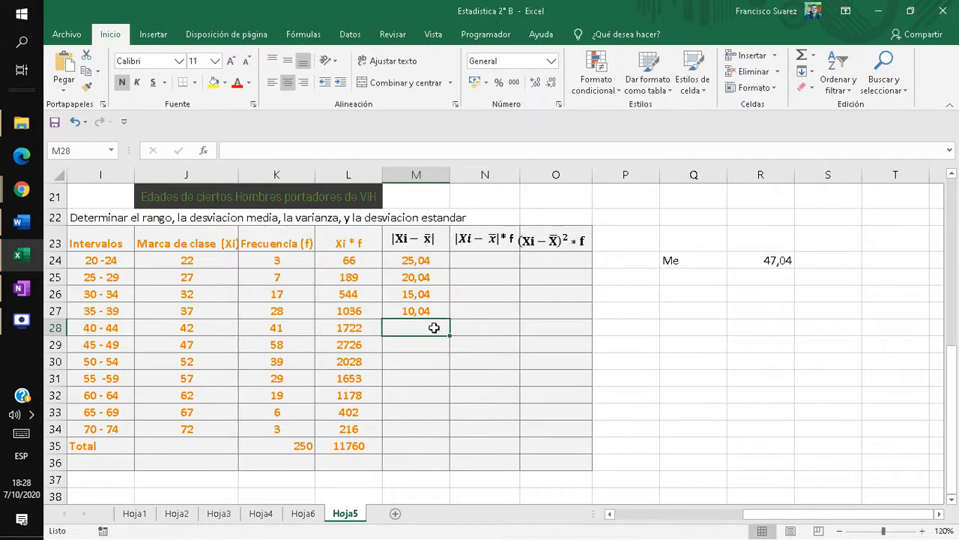
Enter the formula =(J28-R24)*-1 in M28 for the absolute deviation of the 40 - 44 interval
click(216, 331)
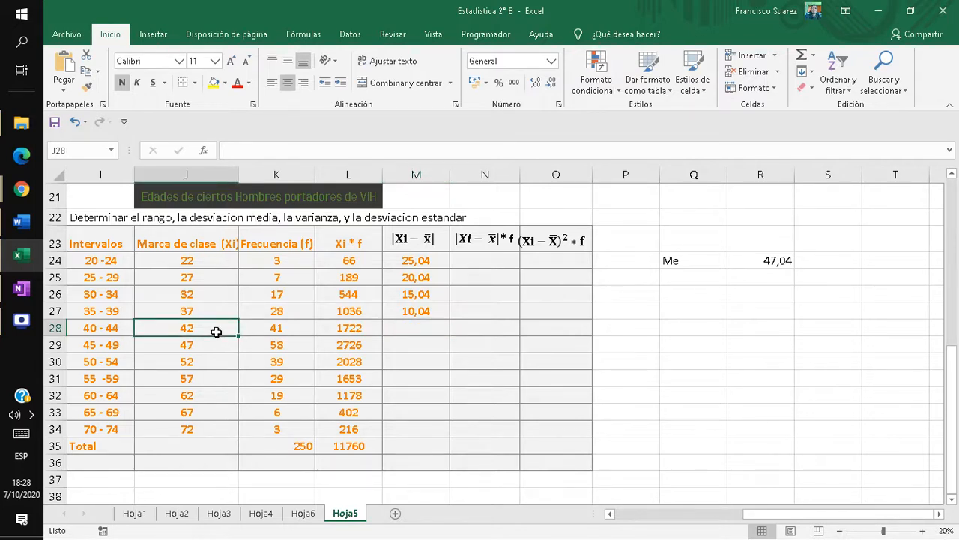
click(399, 332)
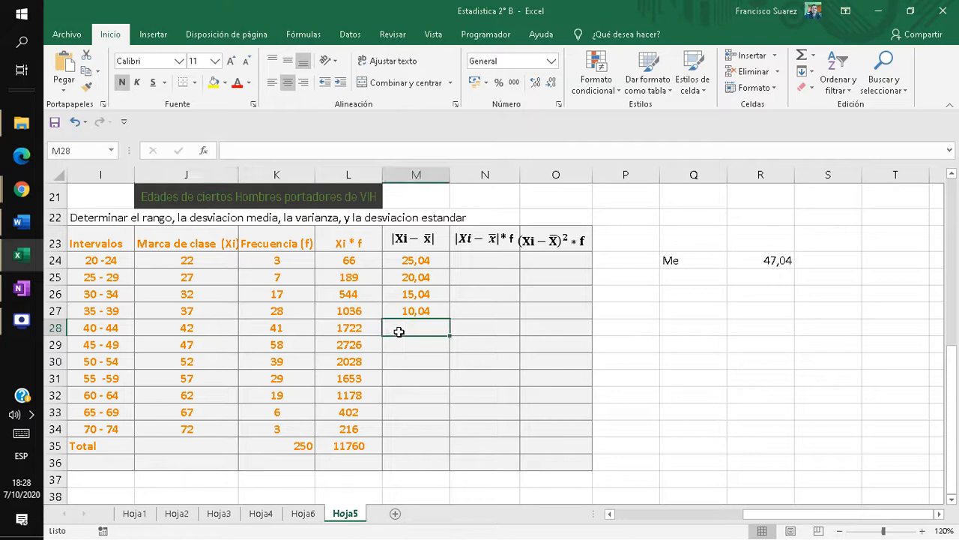
text(=)
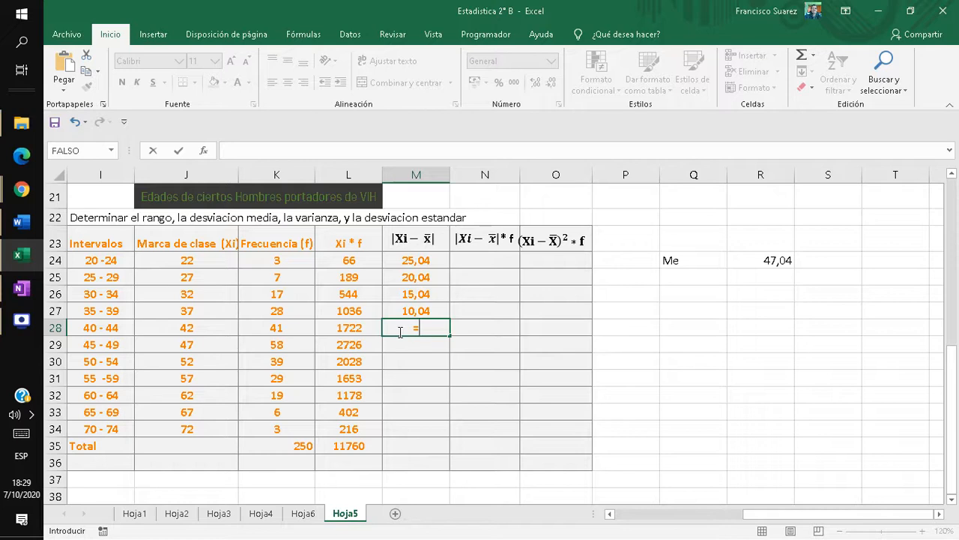
text(())
click(418, 328)
click(193, 329)
text(-)
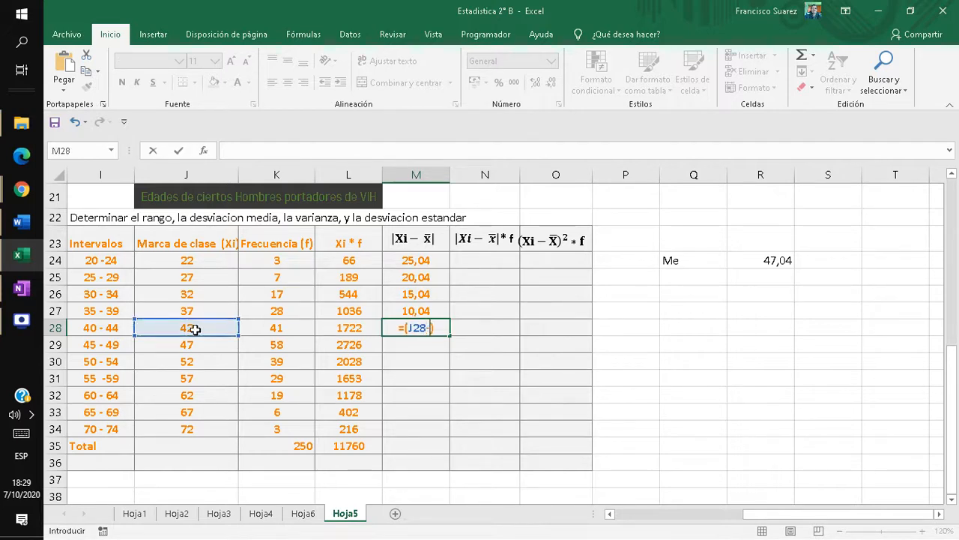
click(752, 261)
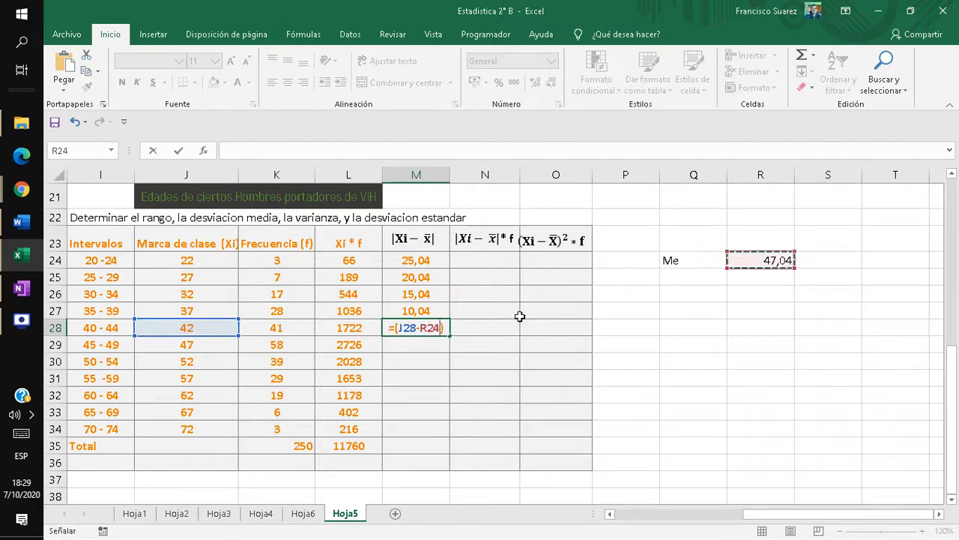
key(Right)
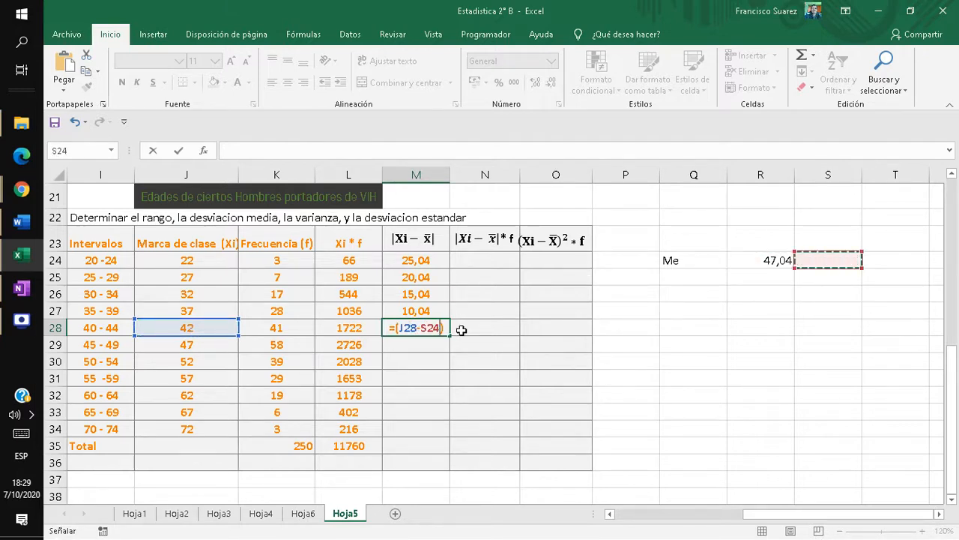
key(Left)
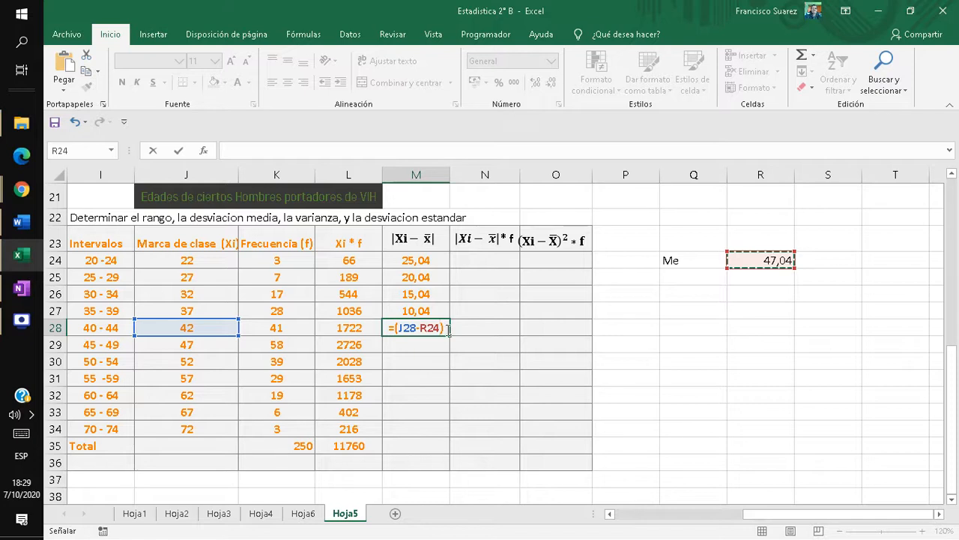
click(449, 329)
text(*-1)
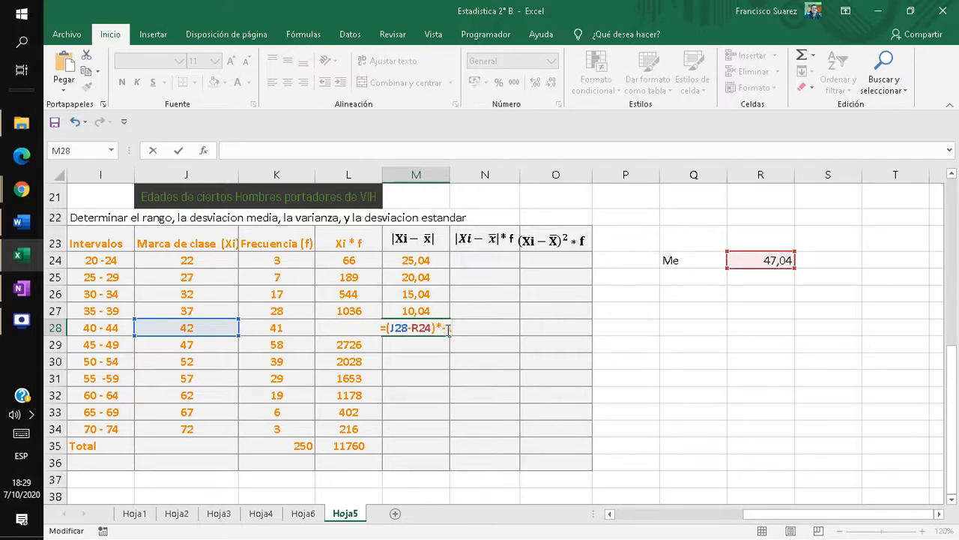
key(Return)
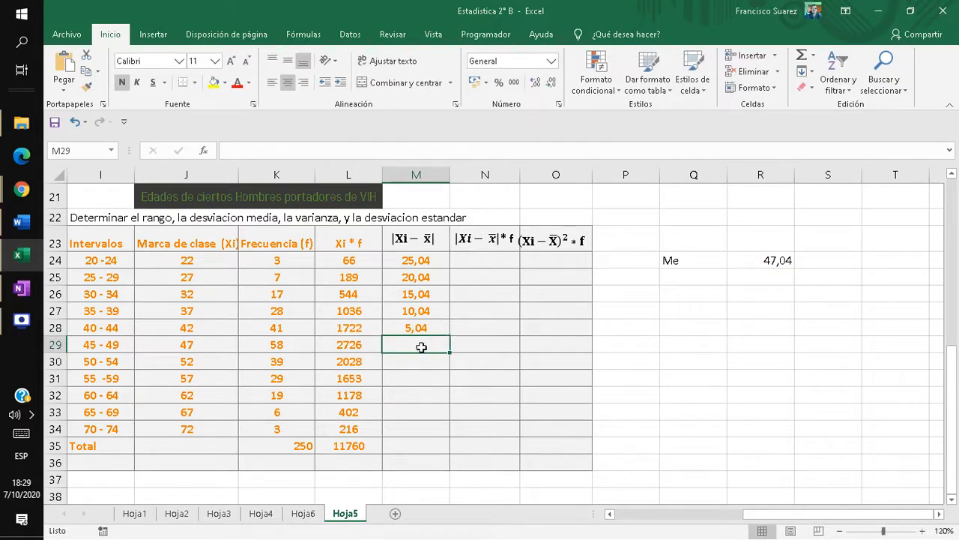
Fill M29 with the absolute deviation of the 45 - 49 interval, using the formula =(J29-R24)*-1
click(204, 345)
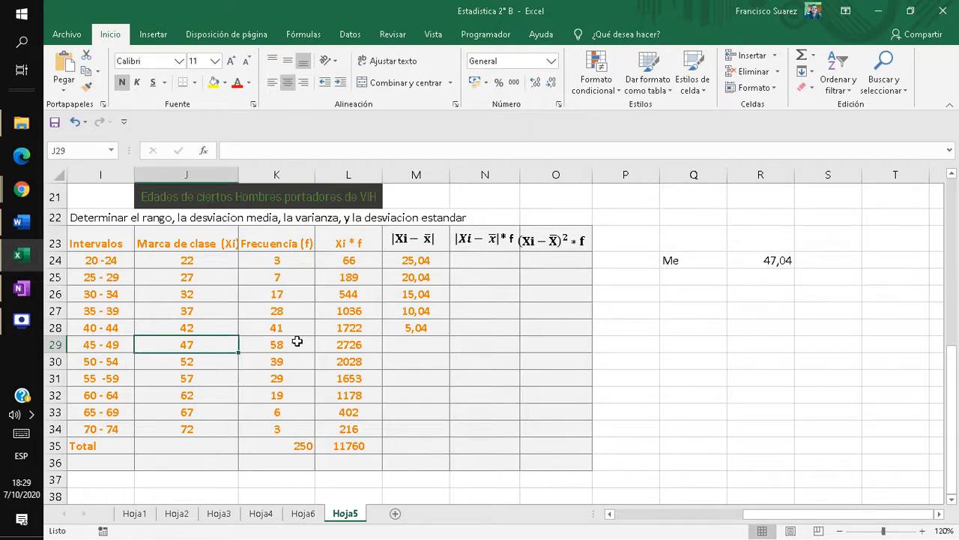
click(393, 344)
text(=)
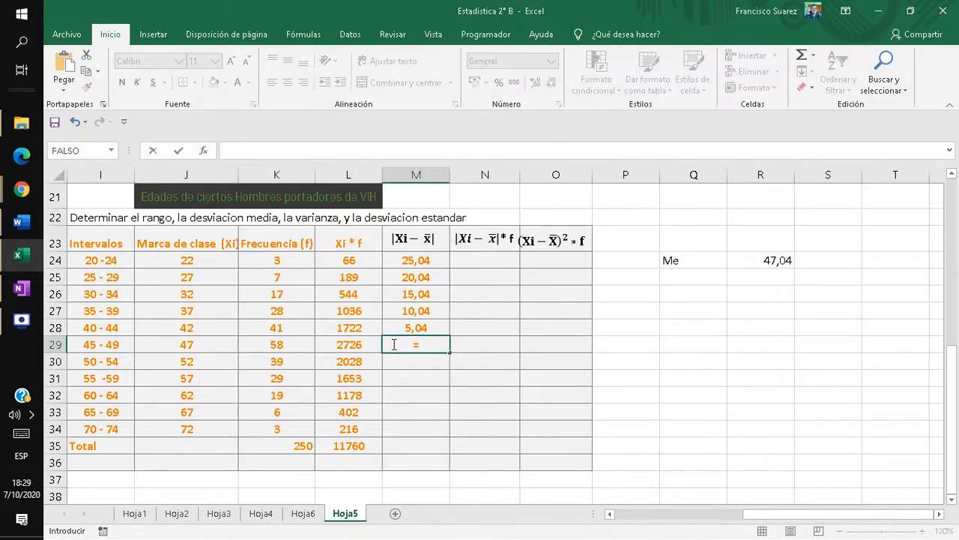
text(()
click(419, 345)
click(178, 356)
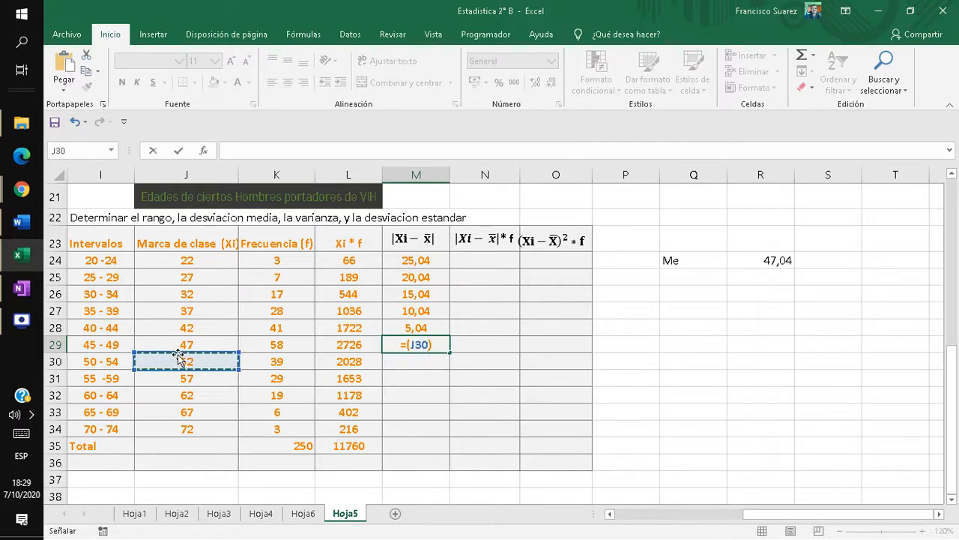
click(178, 346)
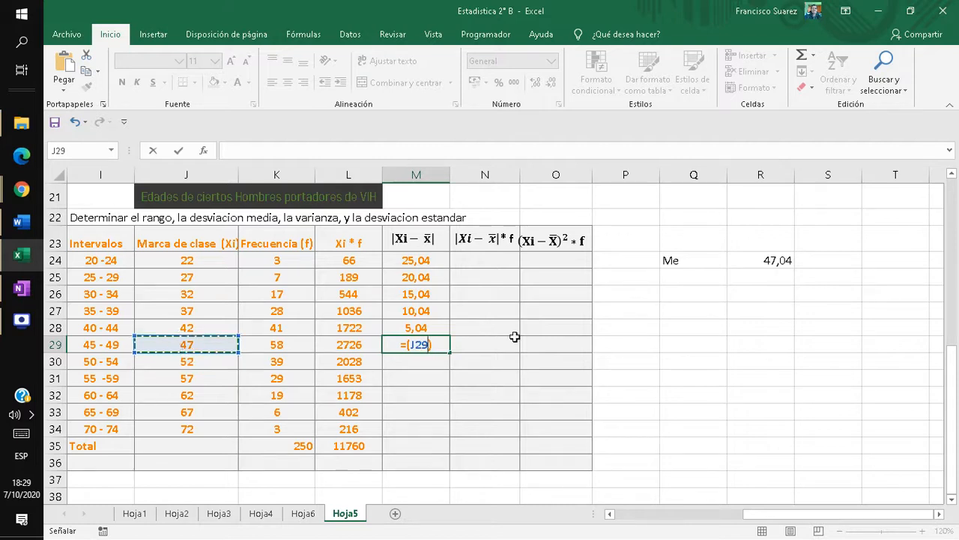
text(-)
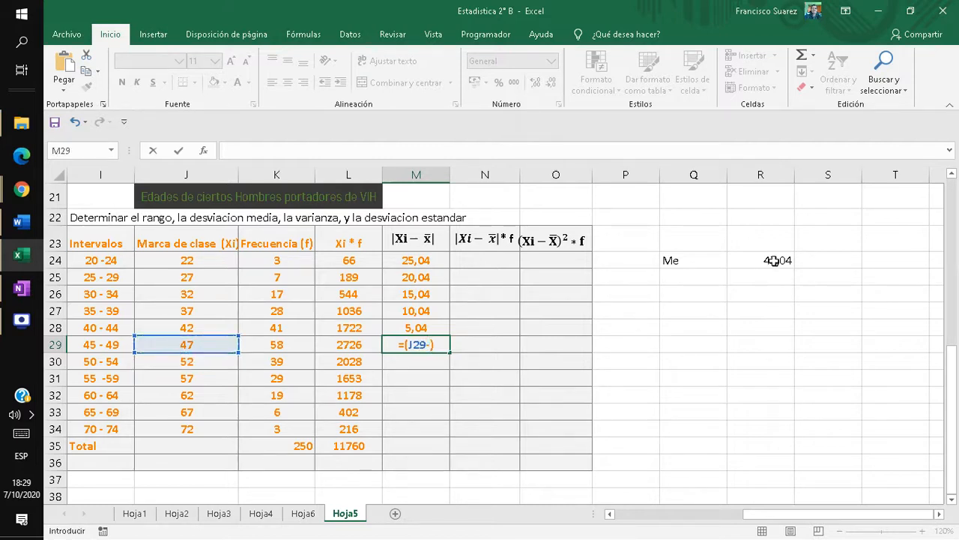
click(773, 260)
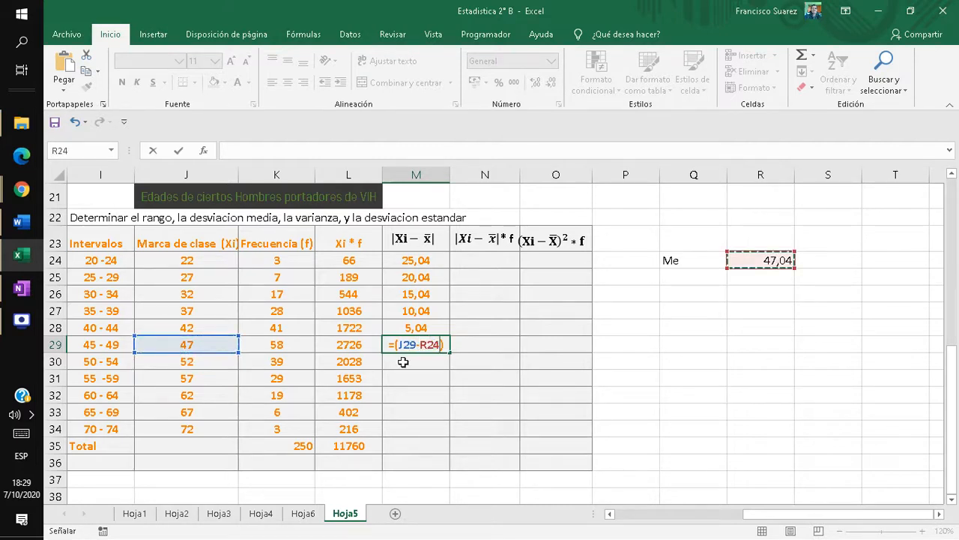
click(444, 346)
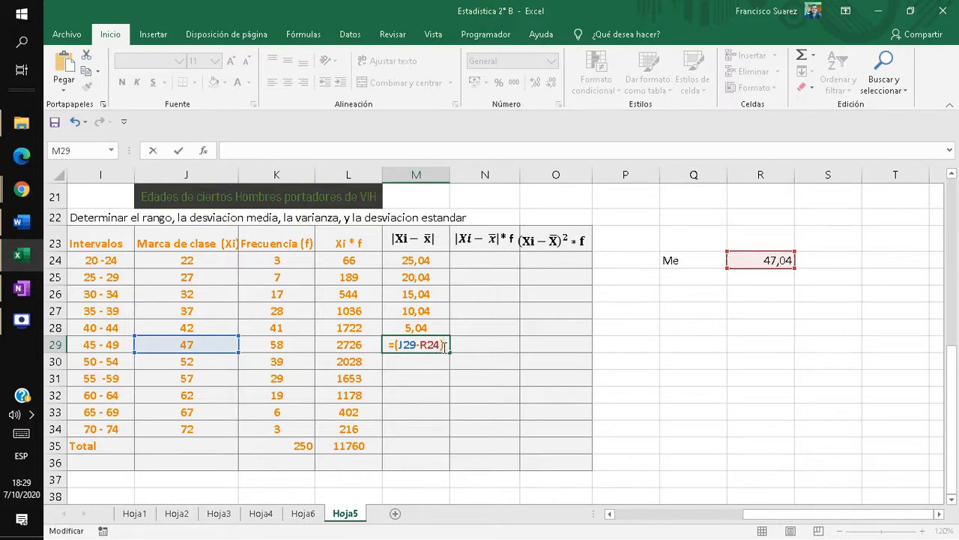
text(*-1)
key(Return)
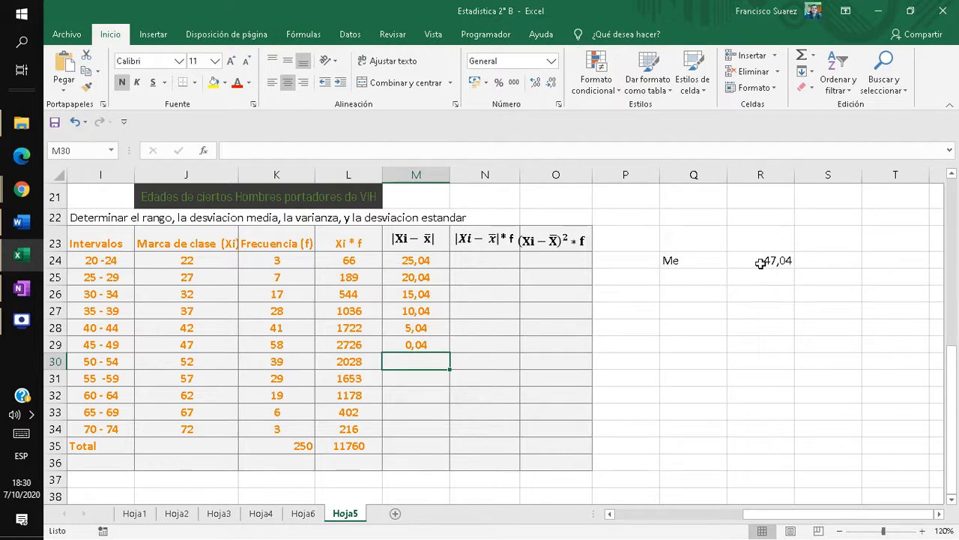
Calculate the deviation of the 50 - 54 interval in M30 as J30-R24, without the sign change
text(=)
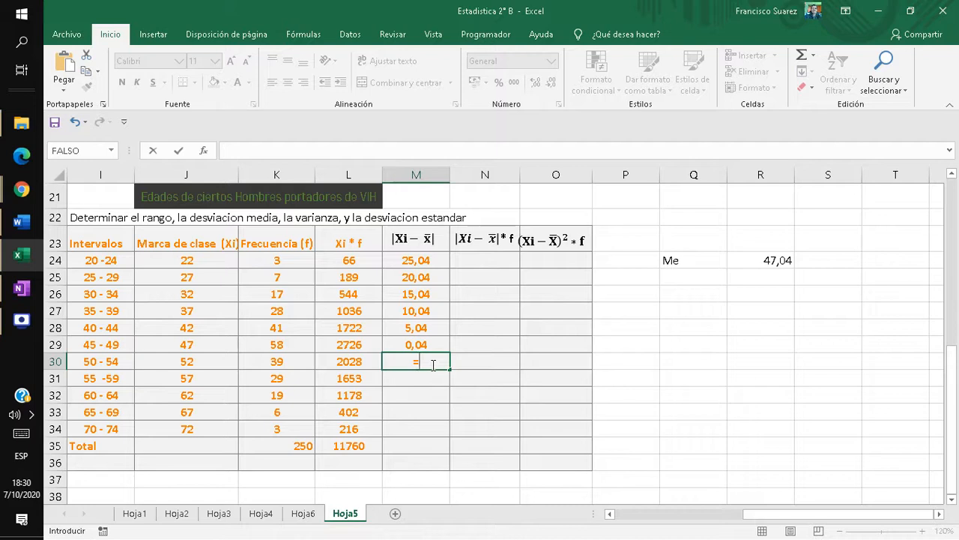
click(222, 365)
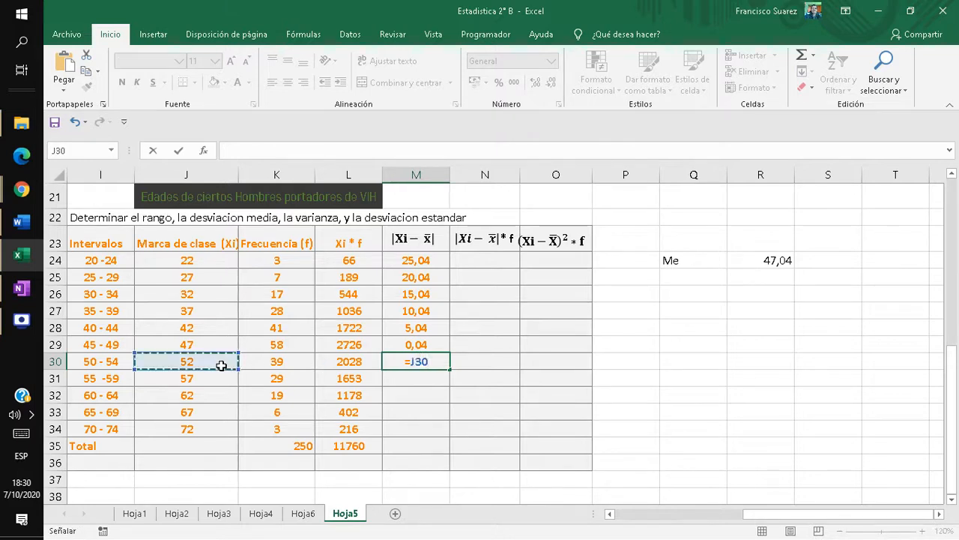
text(-)
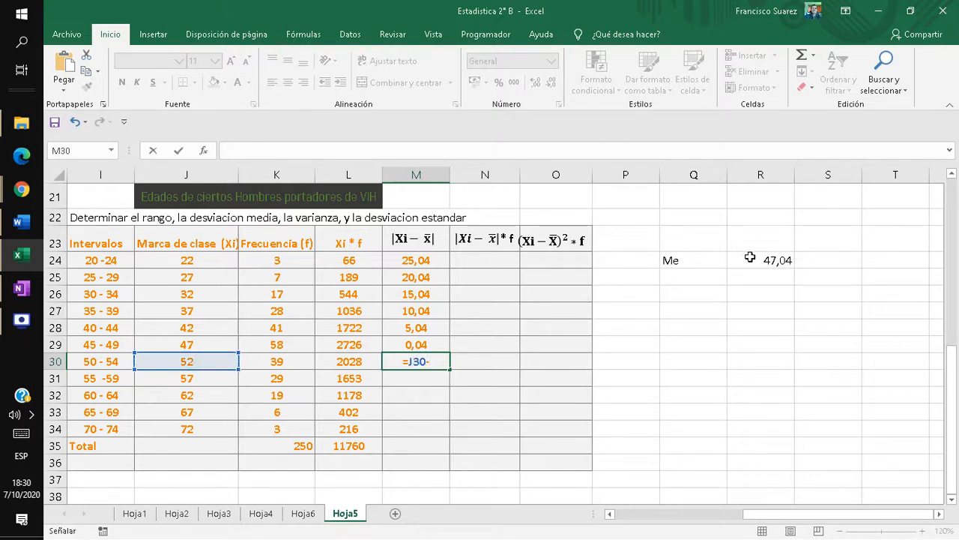
click(749, 257)
key(Return)
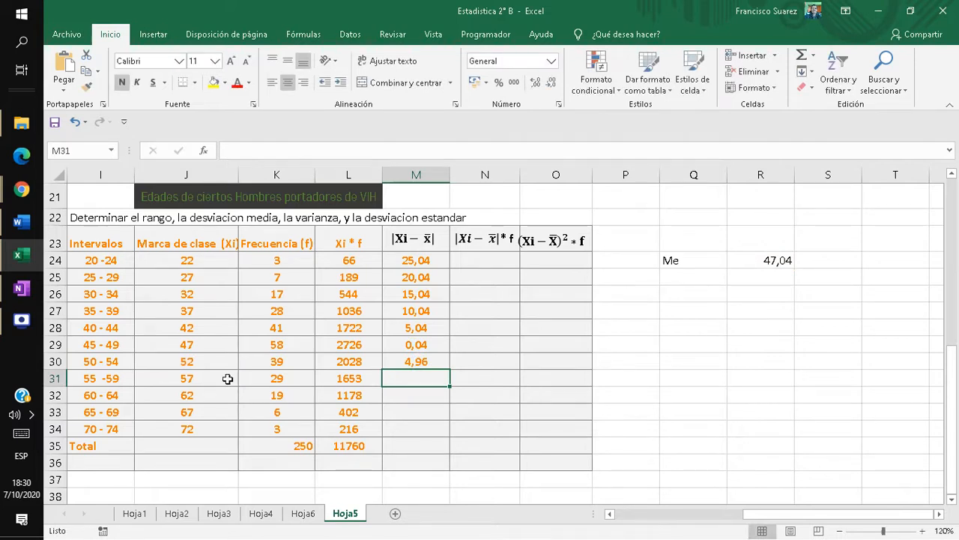
Enter the formula =J31-R24 in M31 for the deviation of the 55 -59 interval from the mean
text(=)
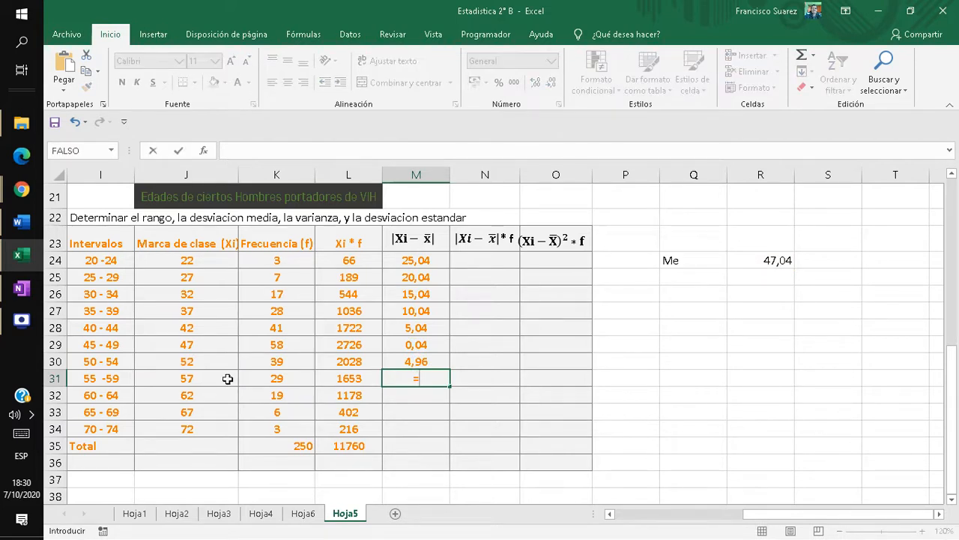
click(208, 380)
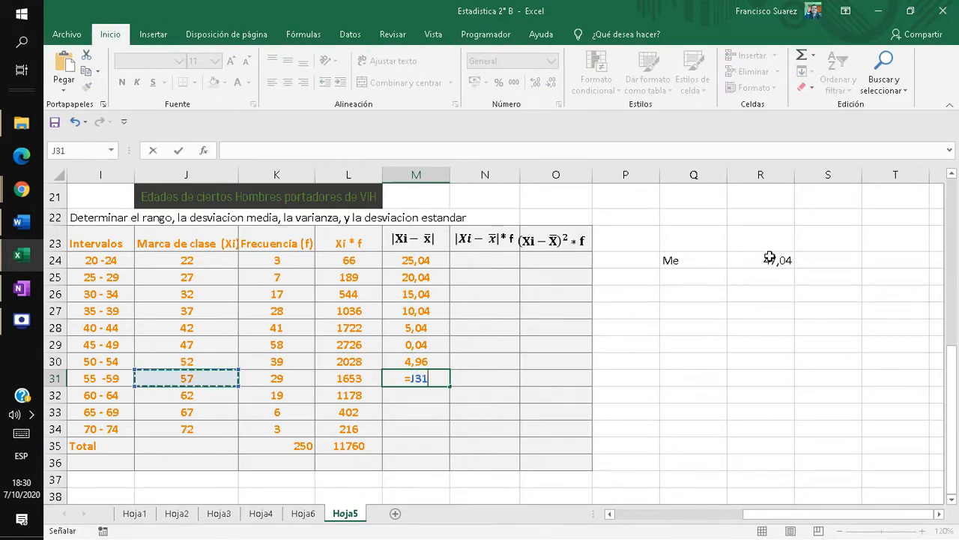
text(-)
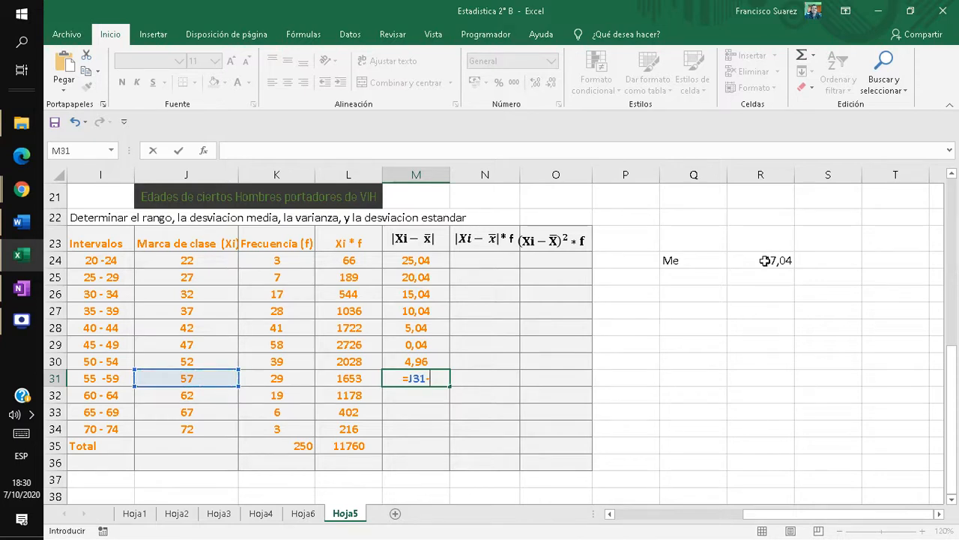
click(765, 260)
key(Return)
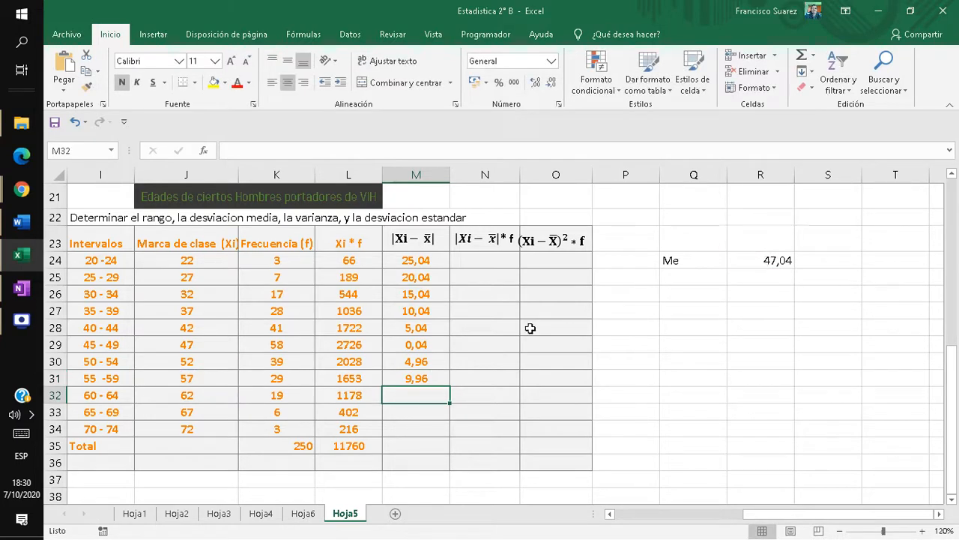
Enter the formula =J32-R24 in M32 for the deviation of the 60 - 64 interval from the mean
text(=)
click(207, 402)
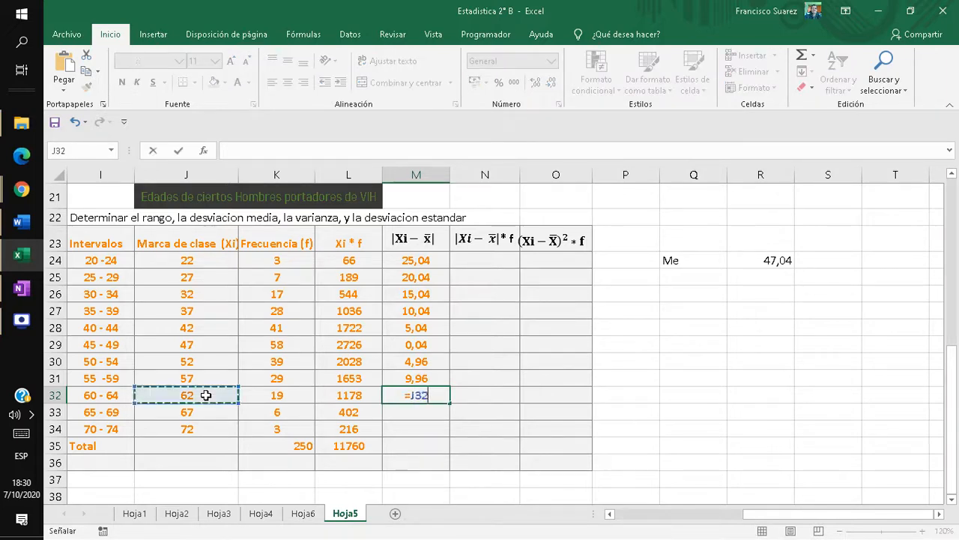
text(-)
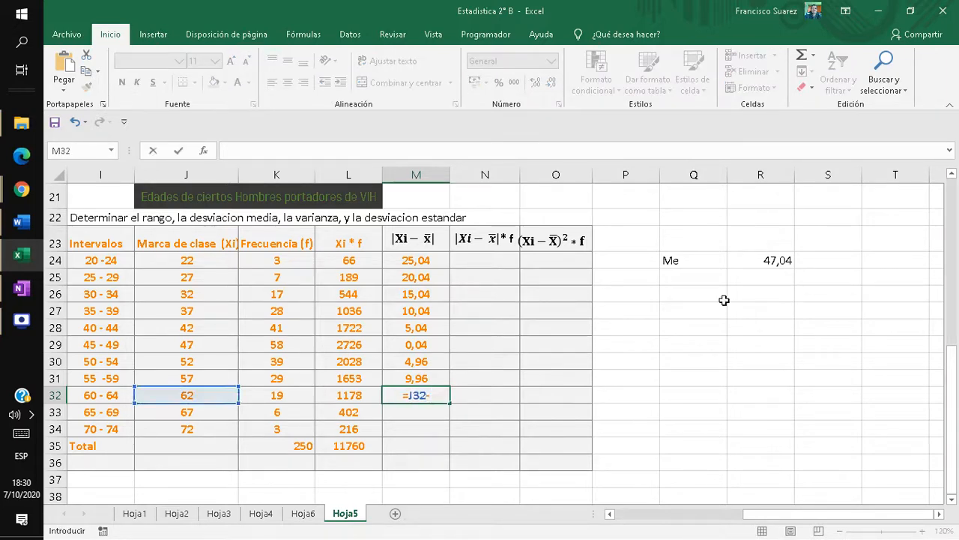
click(783, 260)
key(Return)
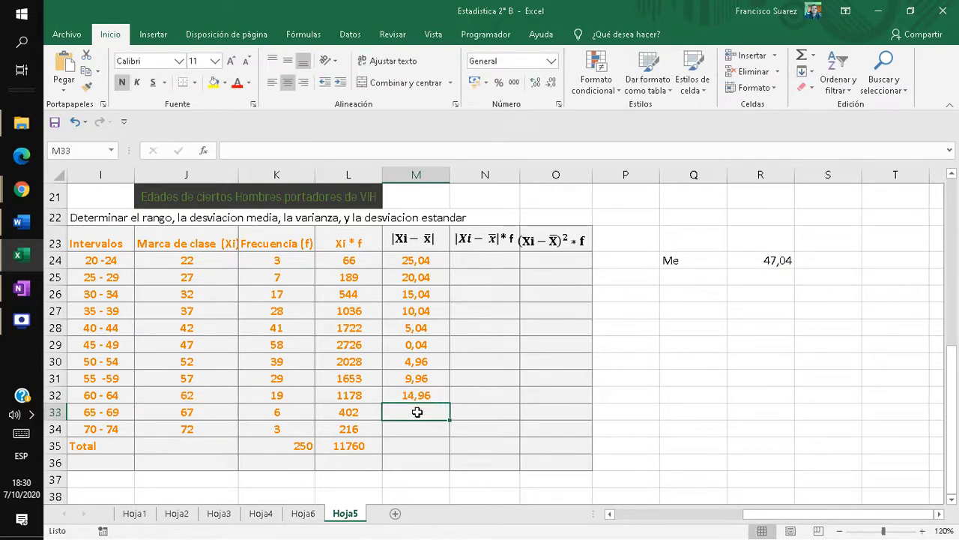
Fill M33 with the deviation of the 65 - 69 interval, using the formula =J33-R24
text(=)
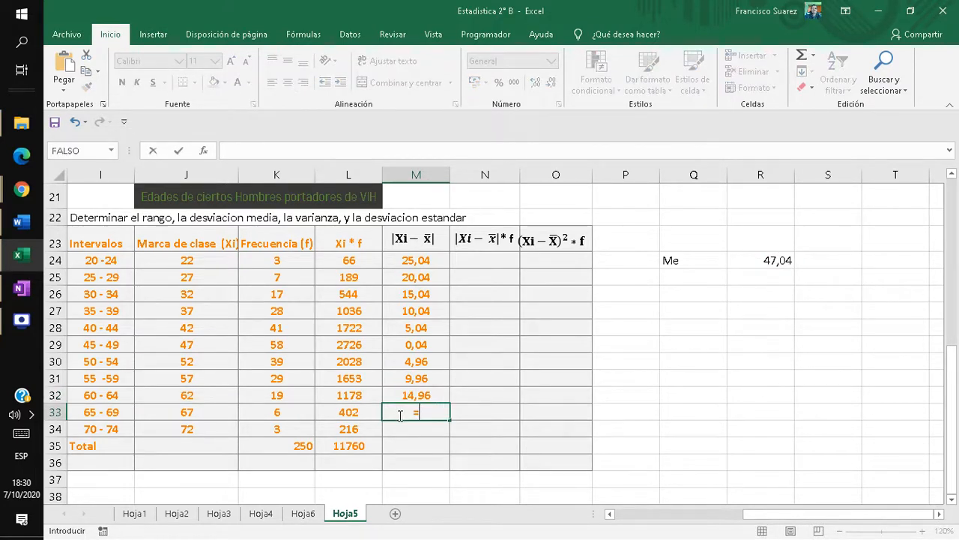
click(156, 416)
text(-)
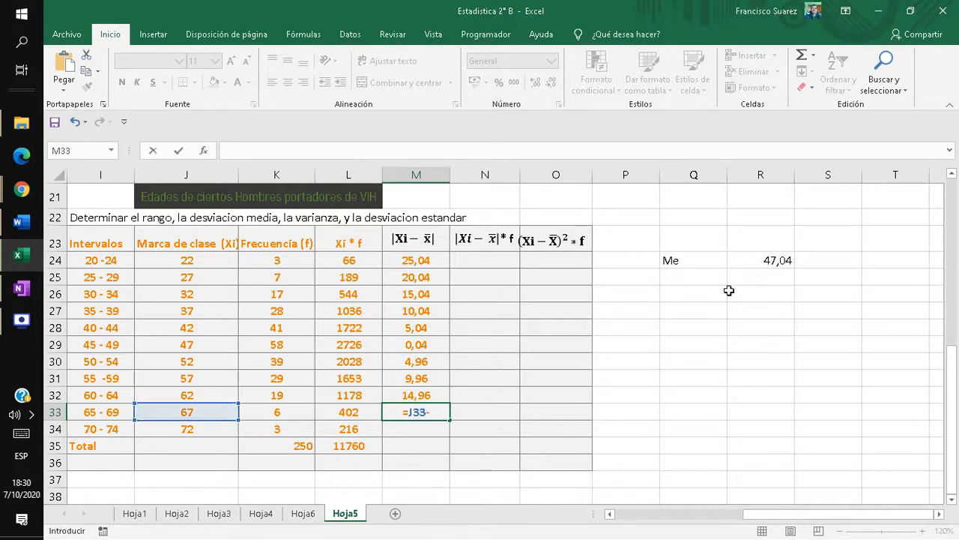
click(748, 264)
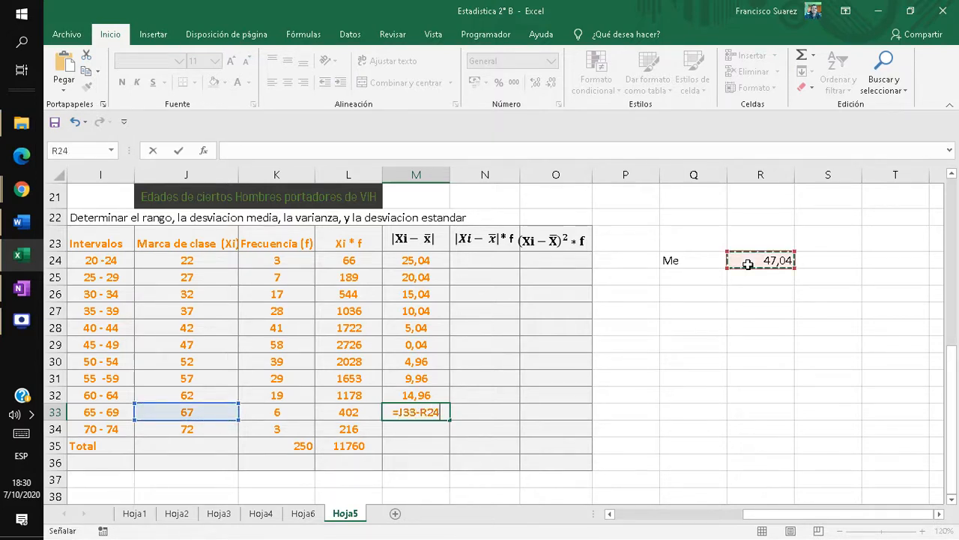
key(Return)
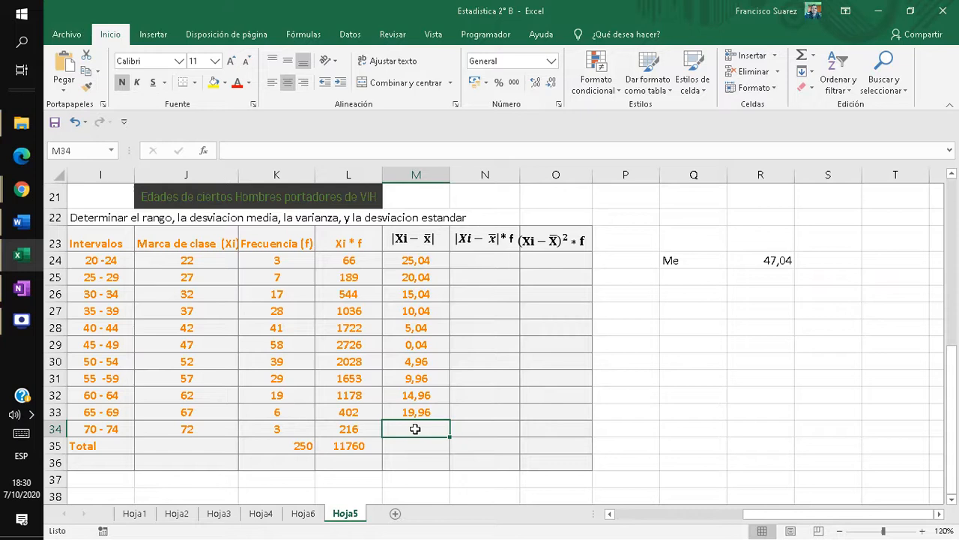
Calculate the deviation of the last interval, 70 - 74, in M34 as J34-R24
text(=)
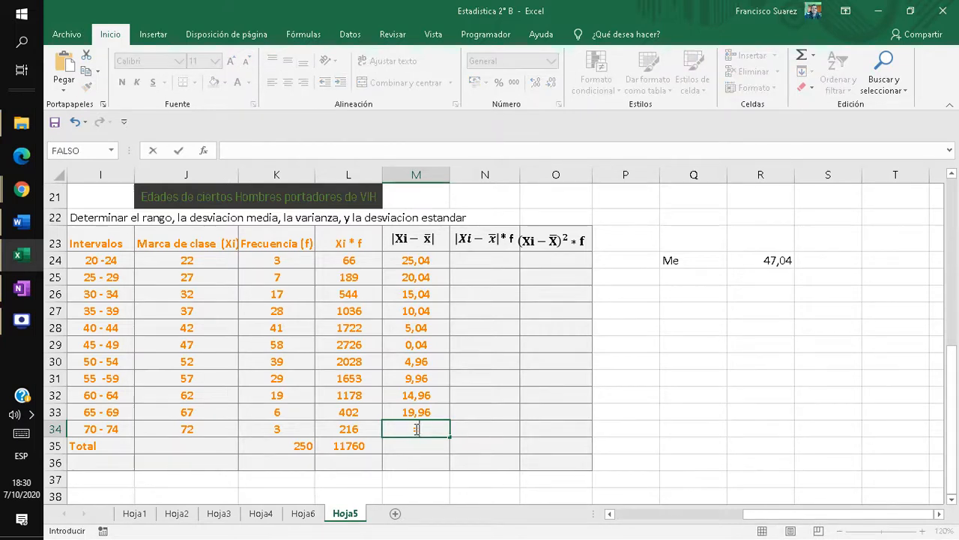
click(220, 428)
text(-)
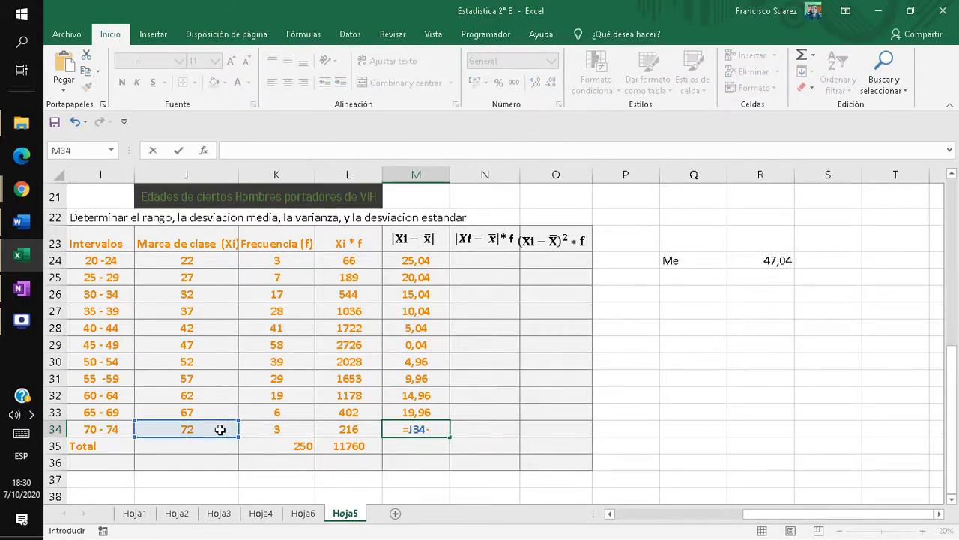
click(746, 259)
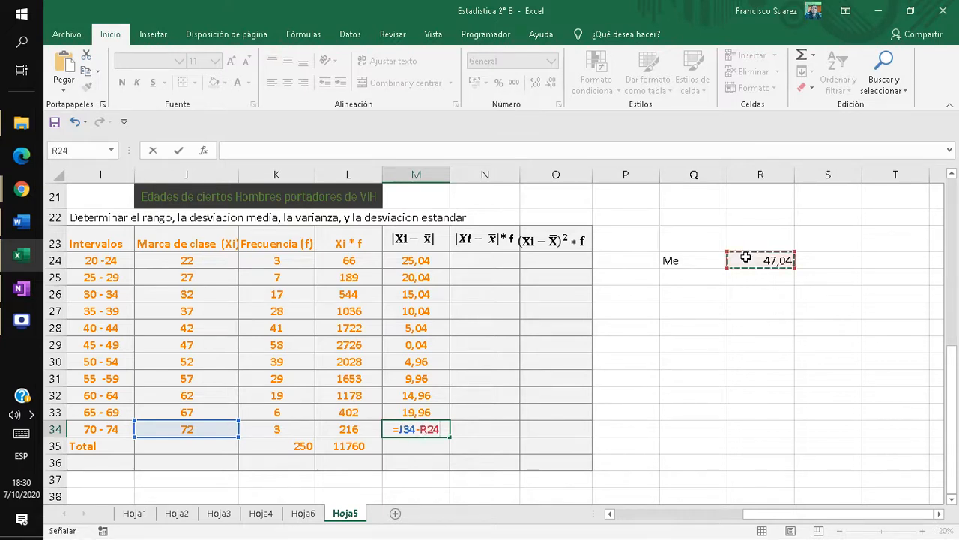
key(Return)
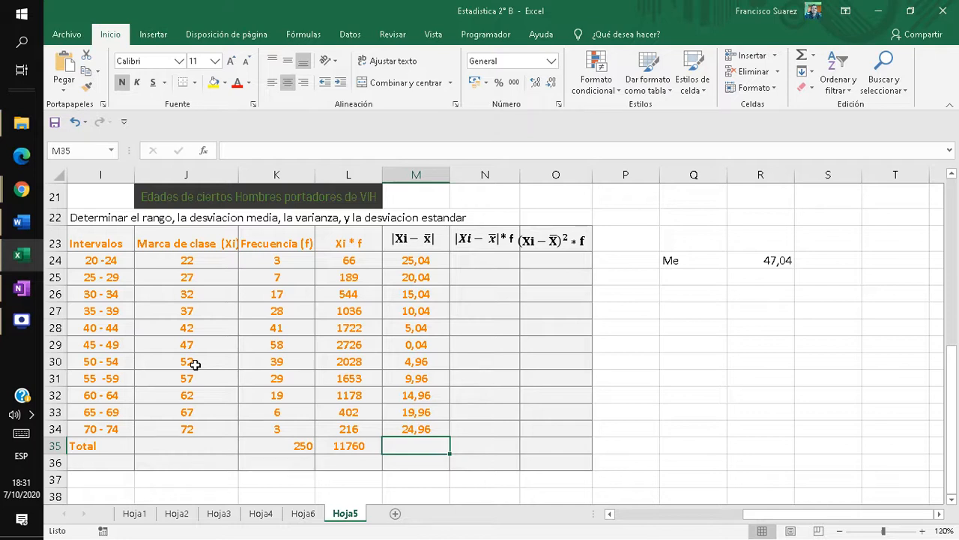
click(32, 297)
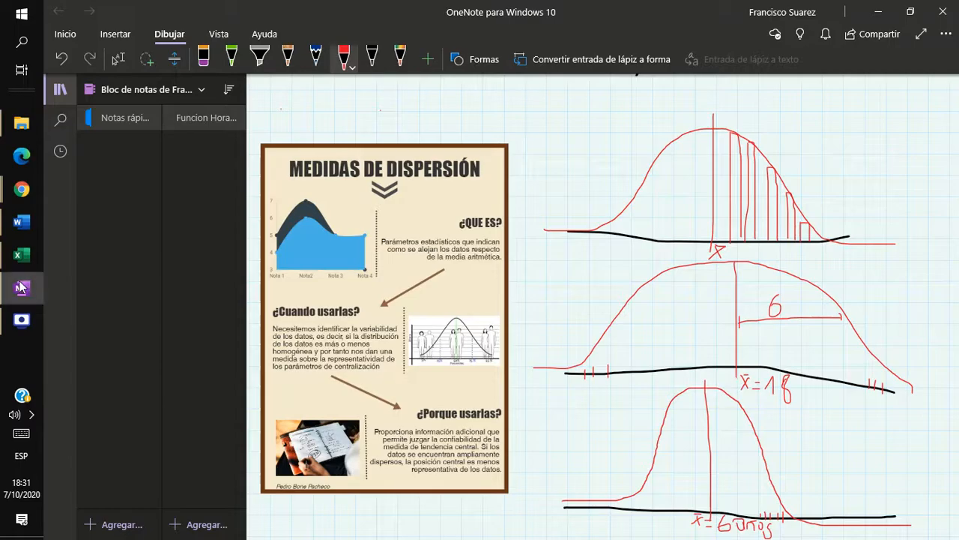
click(21, 256)
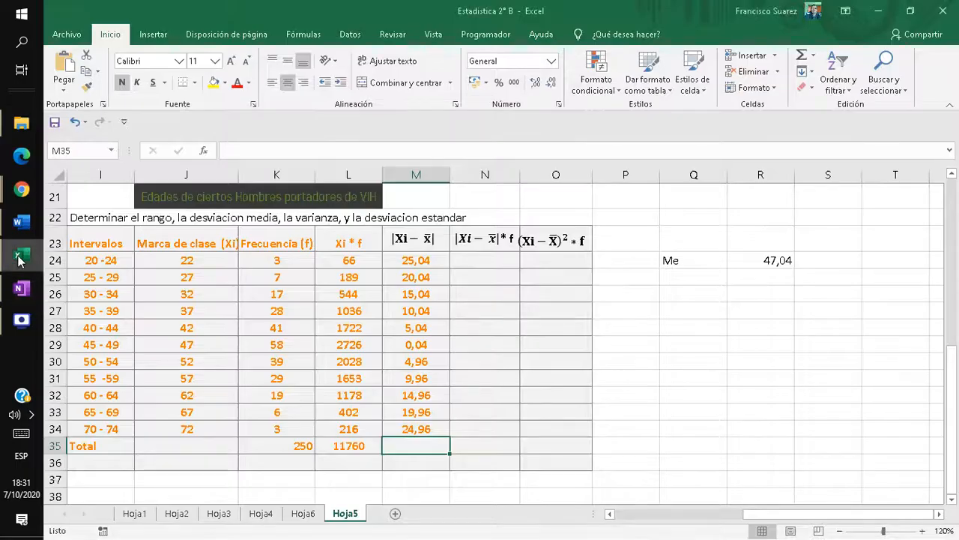
click(482, 273)
click(481, 260)
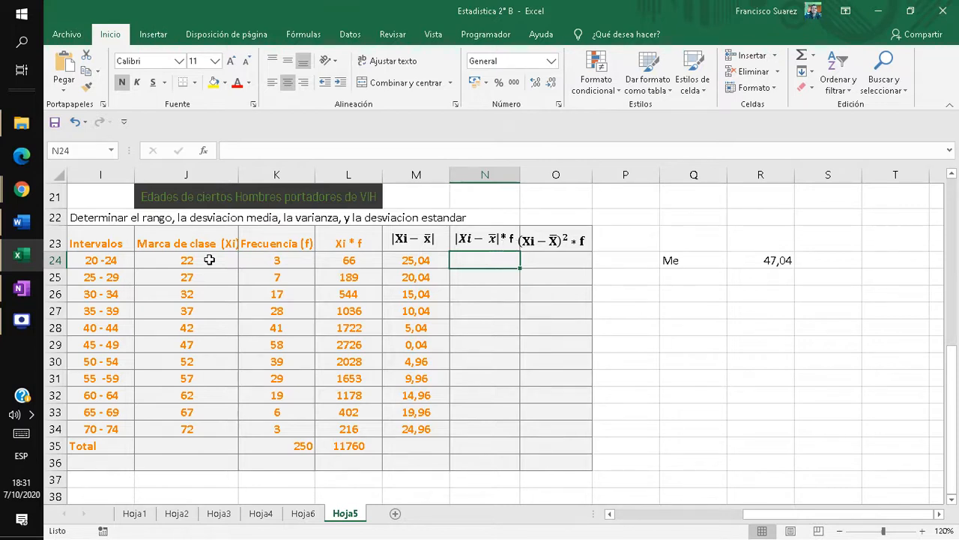
click(241, 260)
click(390, 260)
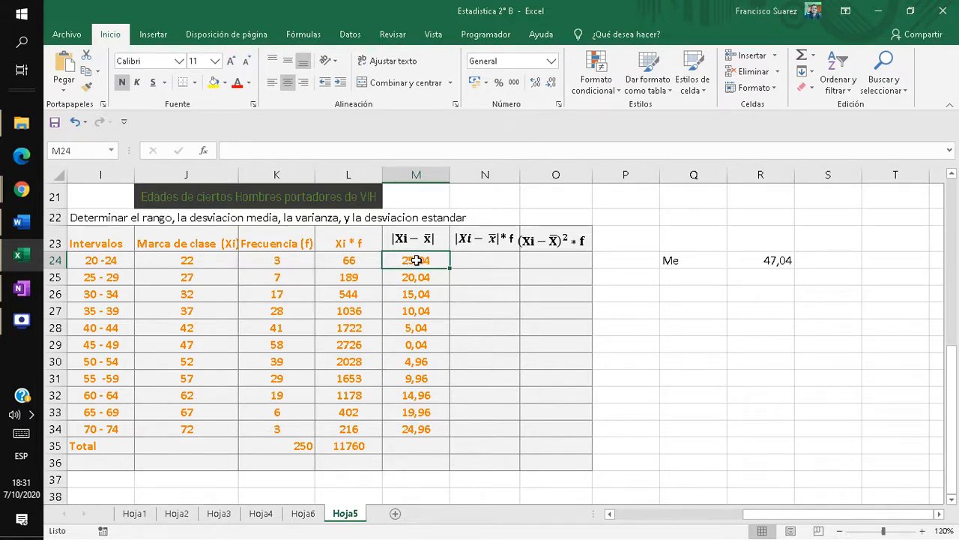
Enter the formula =M24*K24 in N24 to multiply the 20 -24 interval's absolute deviation by its frequency
click(466, 258)
text(=)
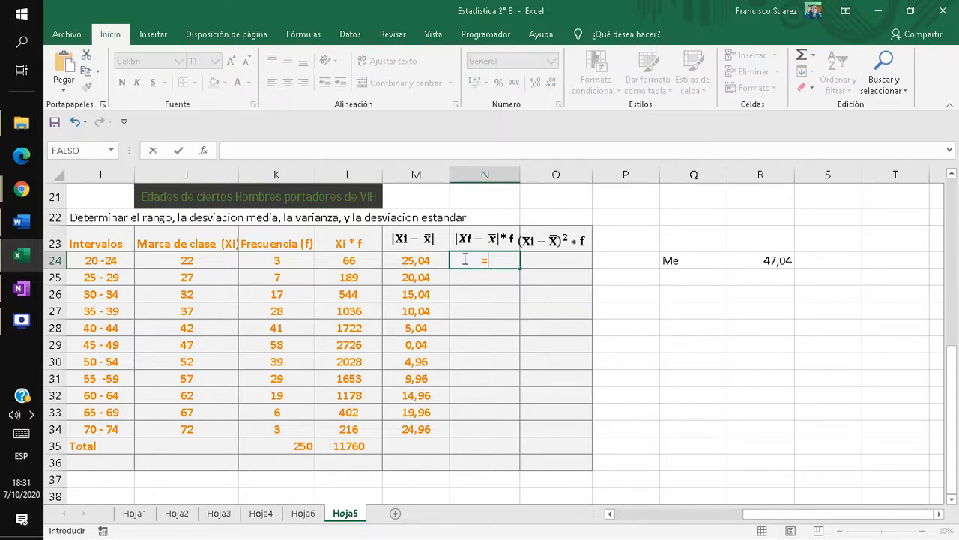
click(428, 259)
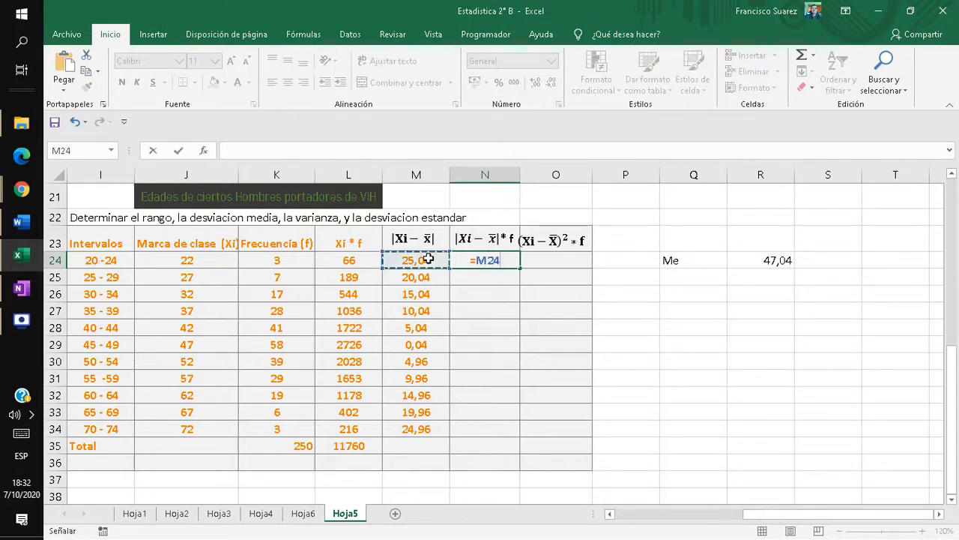
text(*)
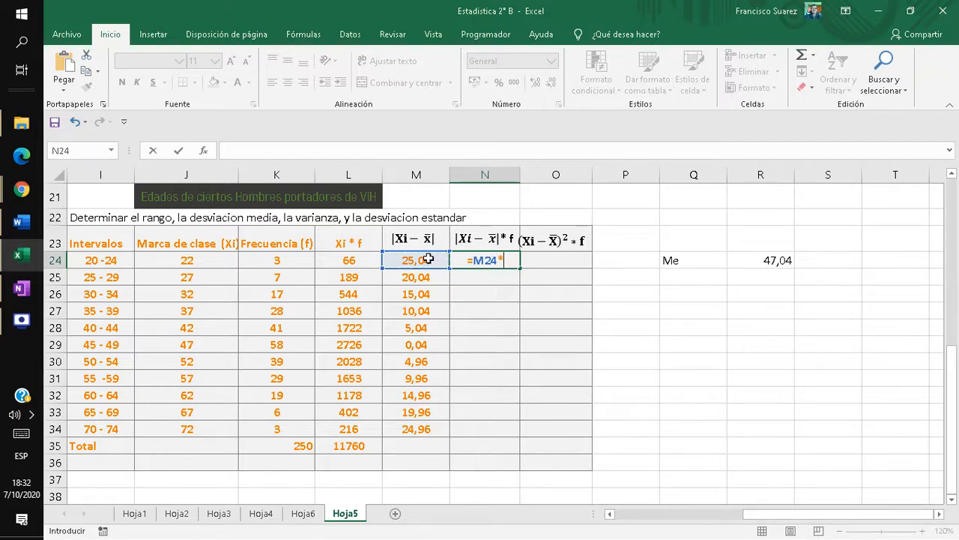
click(289, 256)
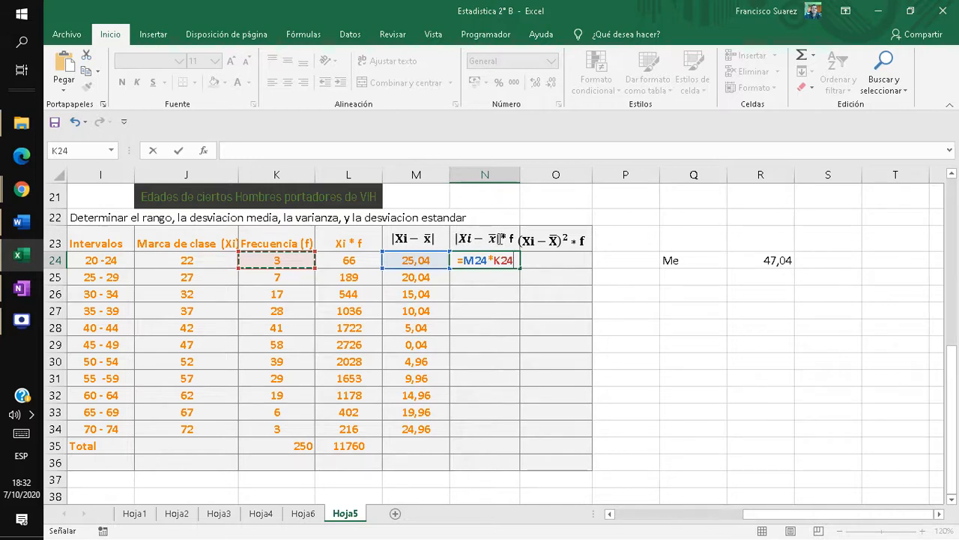
key(Return)
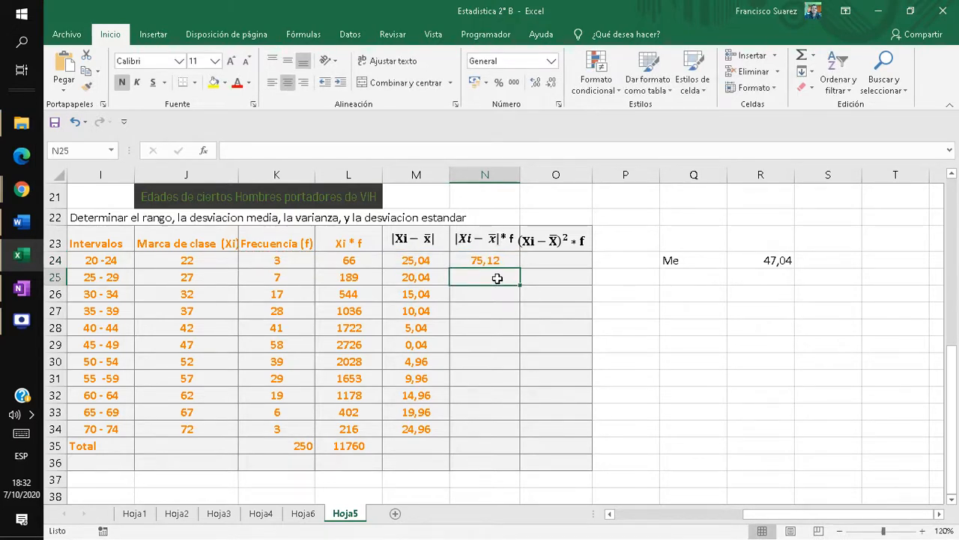
Enter the formula =K25*M25 in N25 for the frequency-weighted deviation of the 25 - 29 interval
text(=)
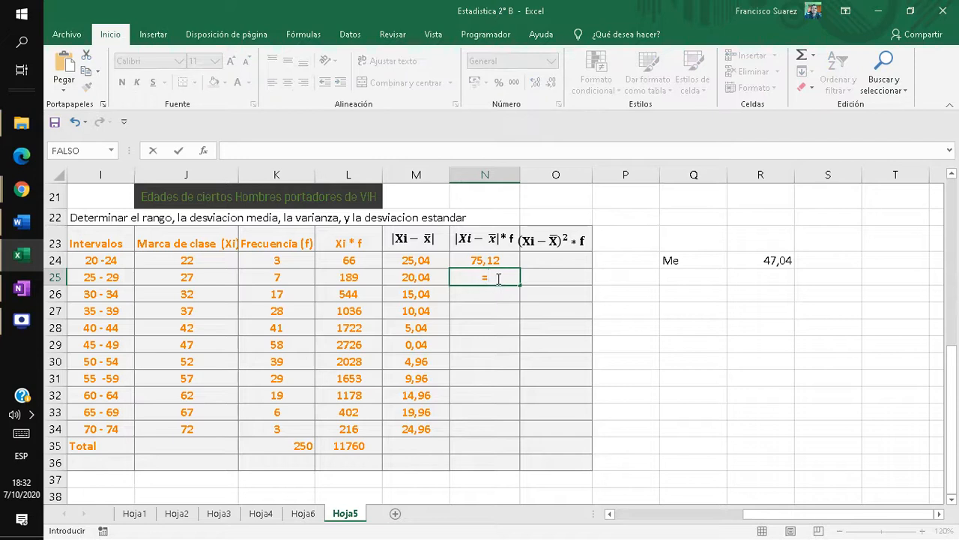
click(309, 277)
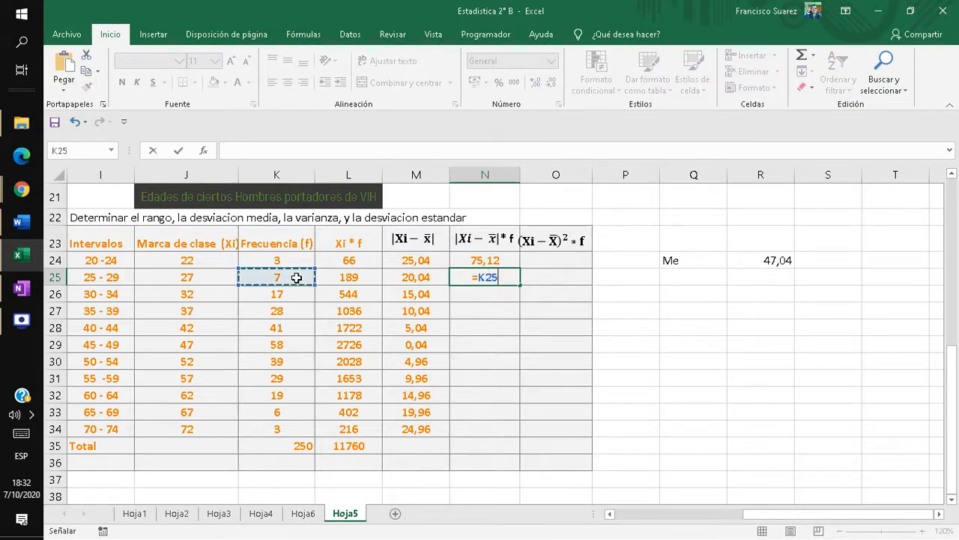
text(*)
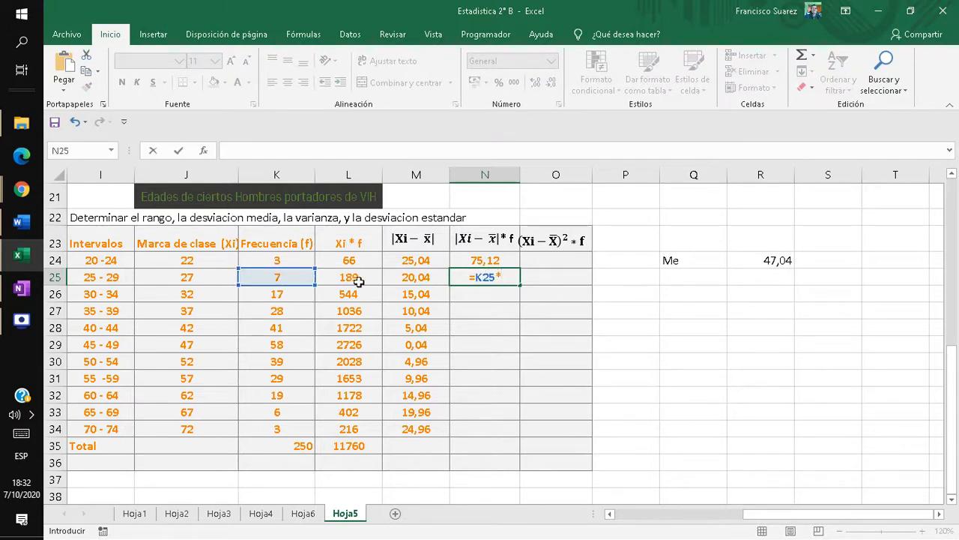
click(404, 280)
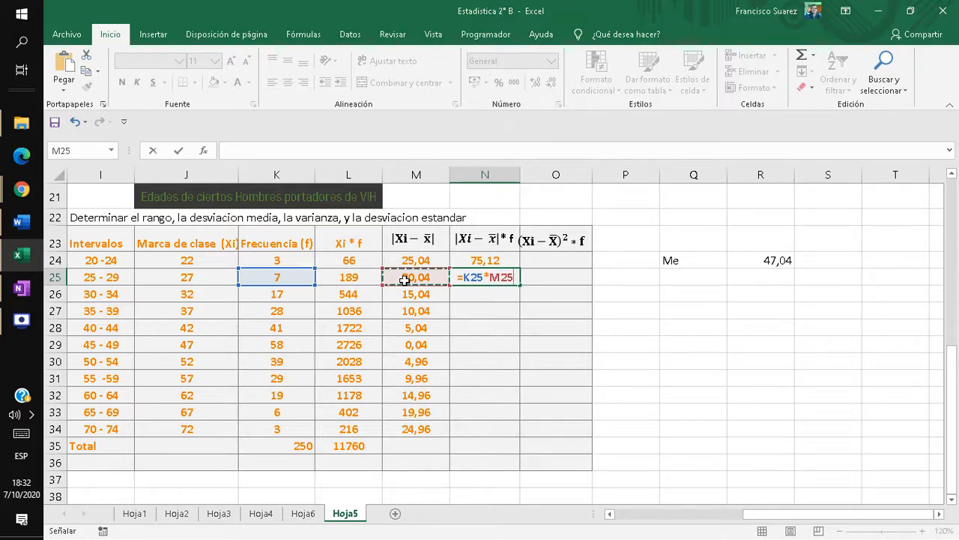
key(Return)
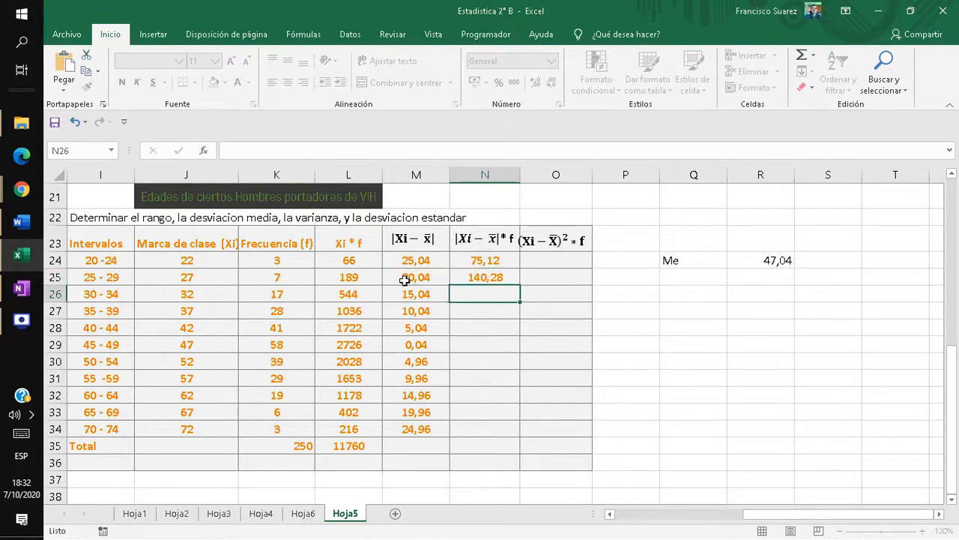
Copy the formula in N25 down through N34 to cover the remaining intervals
click(496, 277)
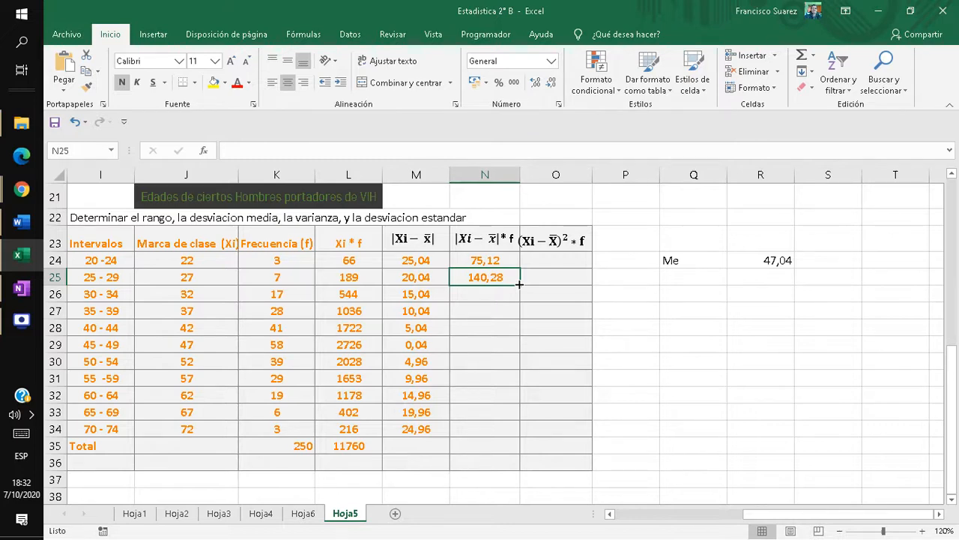
drag(518, 284, 519, 436)
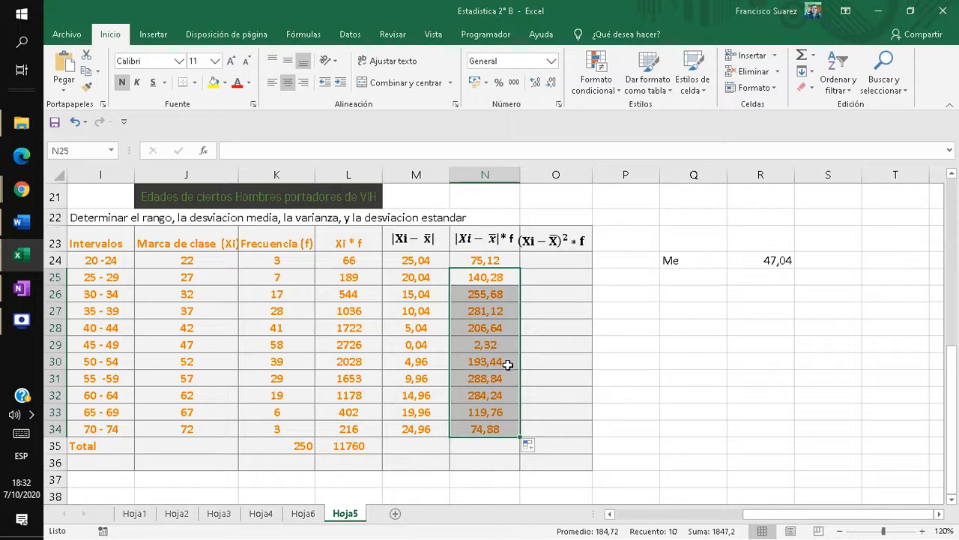
click(501, 443)
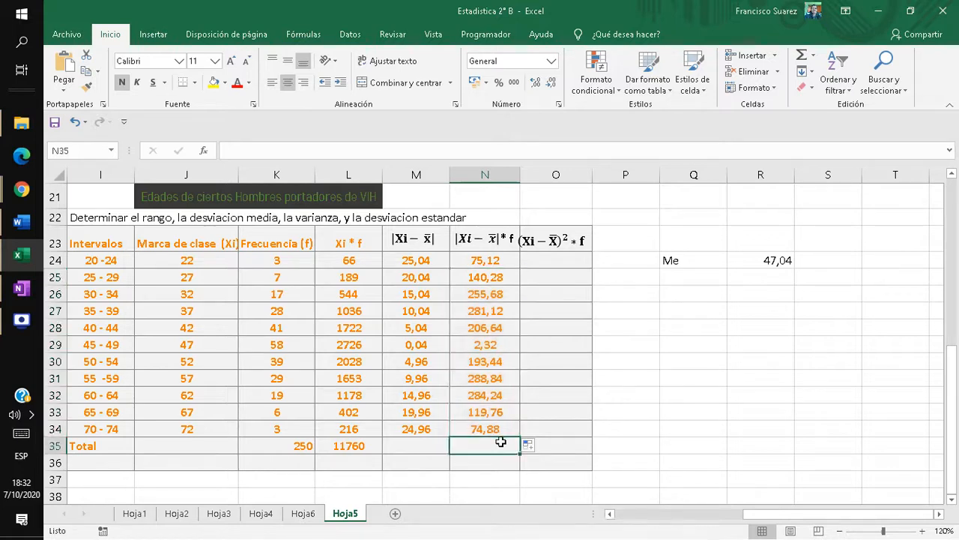
Total the absolute deviations in M35 and the frequency-weighted deviations in N35 with AutoSum over rows 24 to 34
click(427, 257)
drag(427, 257, 439, 442)
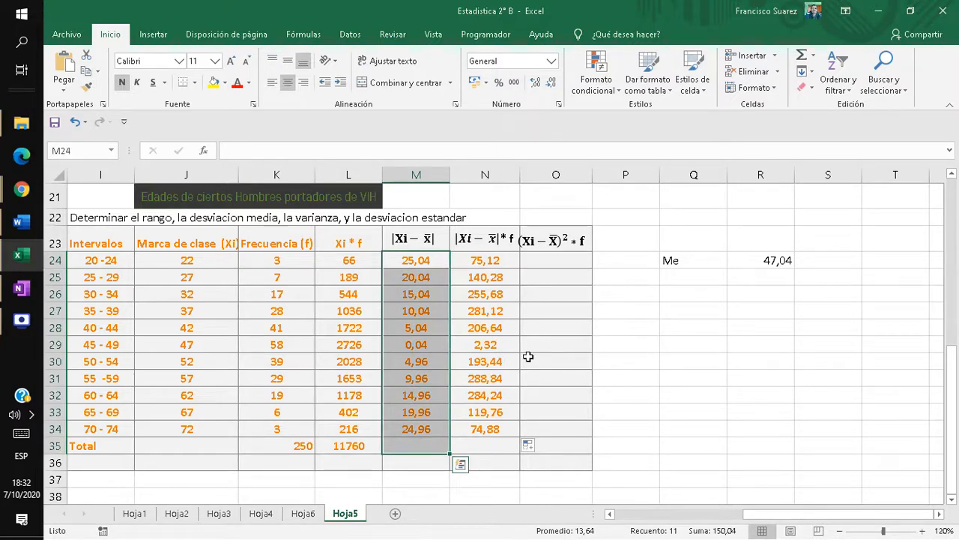
click(801, 60)
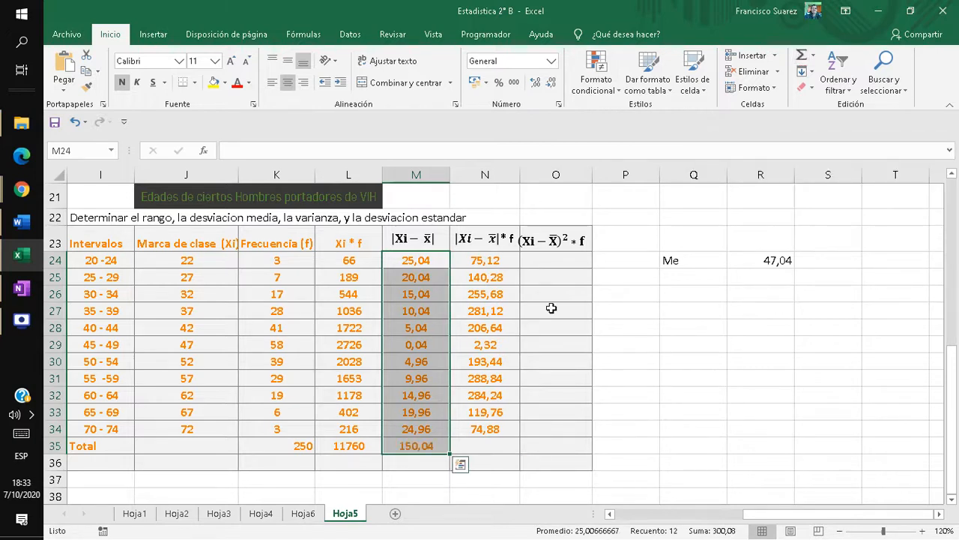
drag(509, 259, 511, 447)
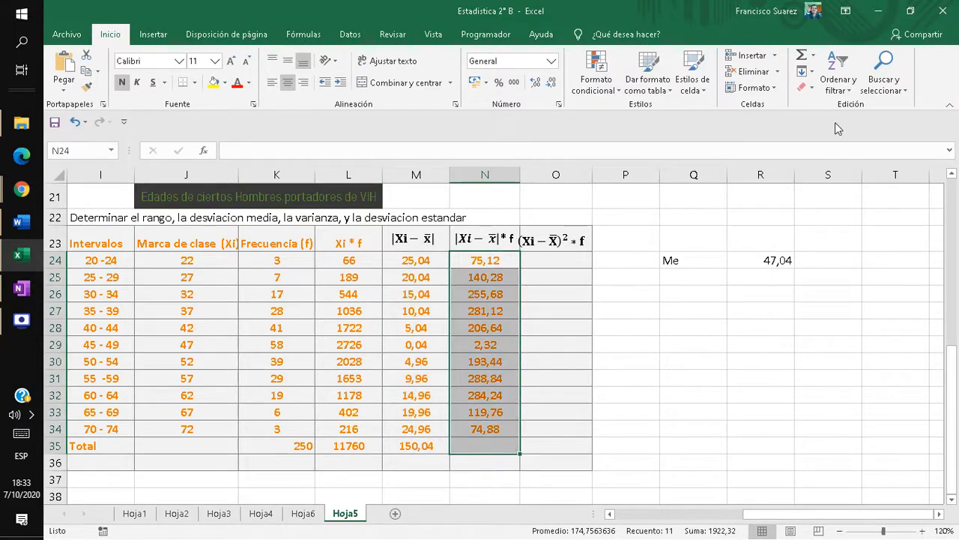
click(802, 59)
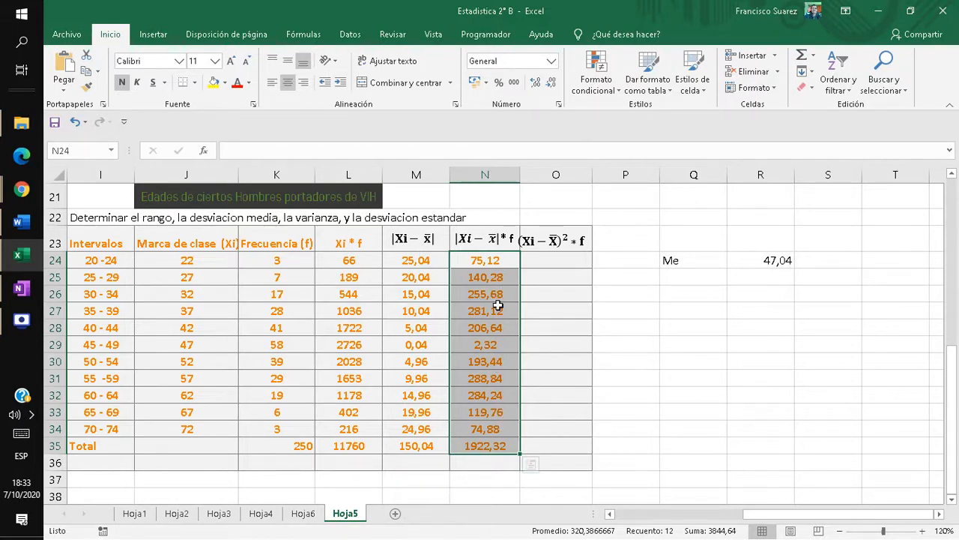
click(538, 262)
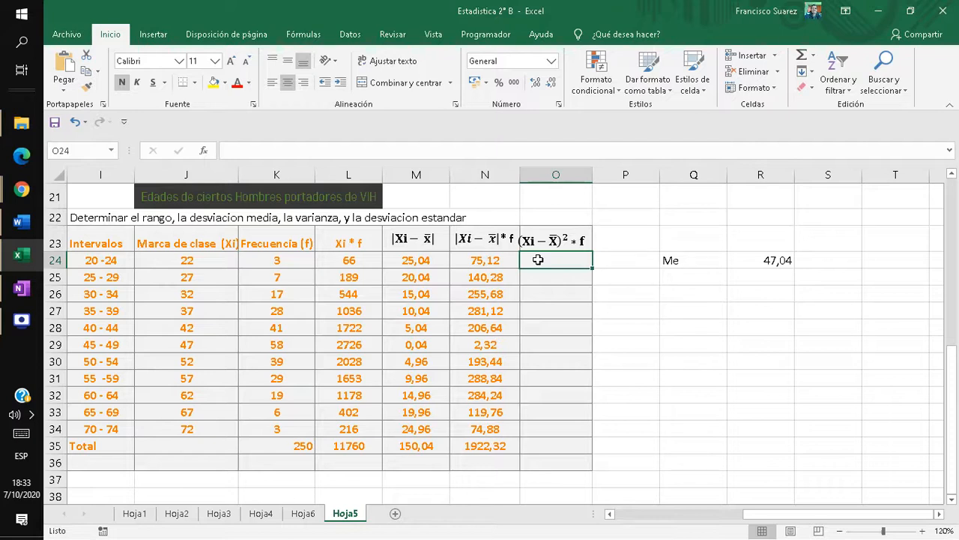
click(437, 260)
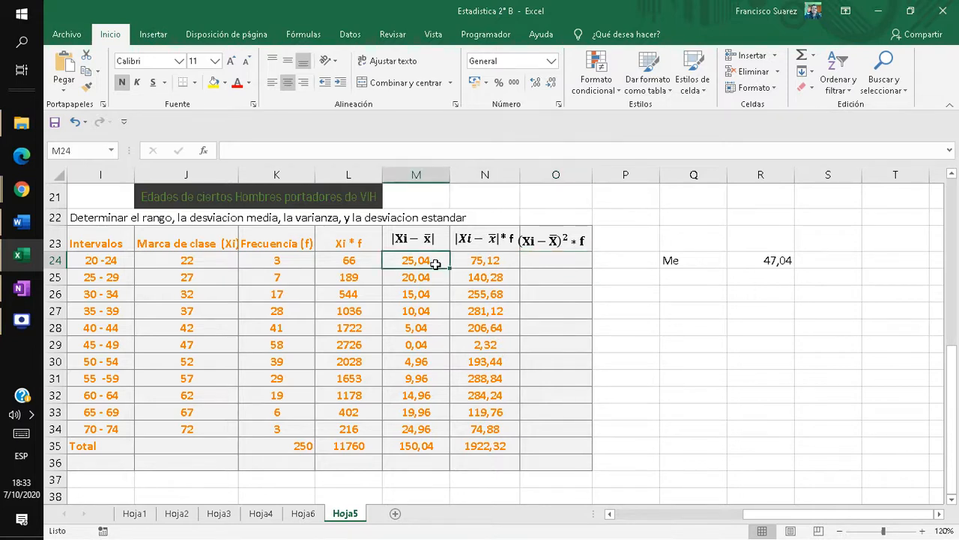
click(436, 274)
click(433, 295)
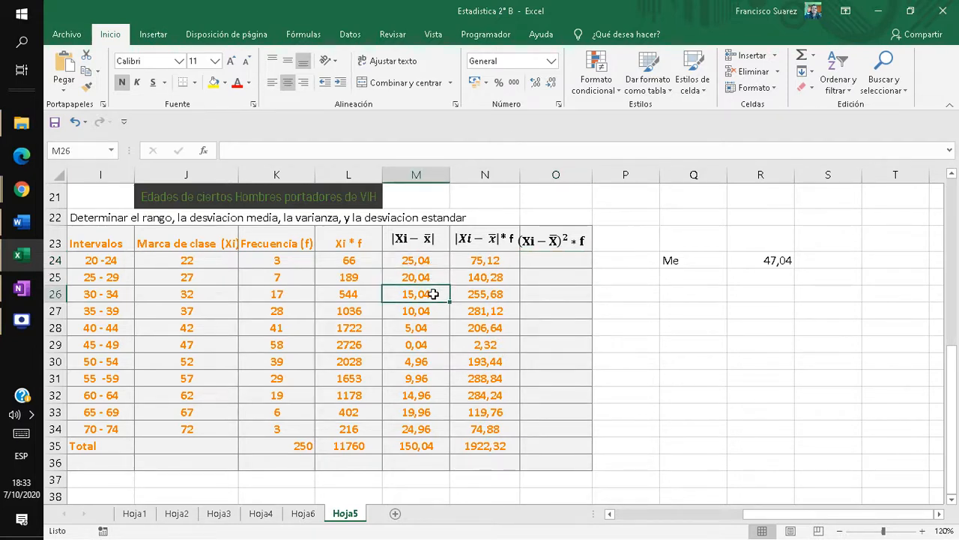
click(433, 322)
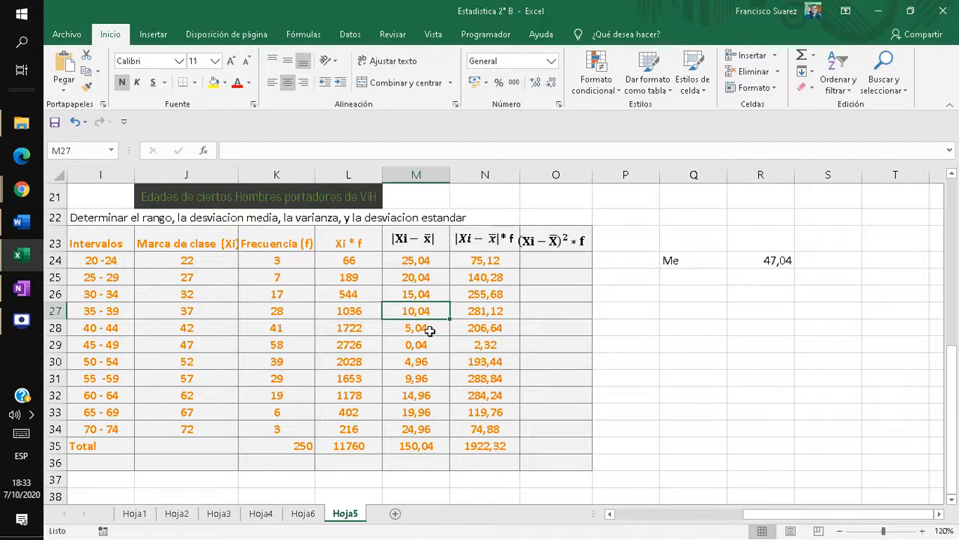
click(428, 327)
click(429, 343)
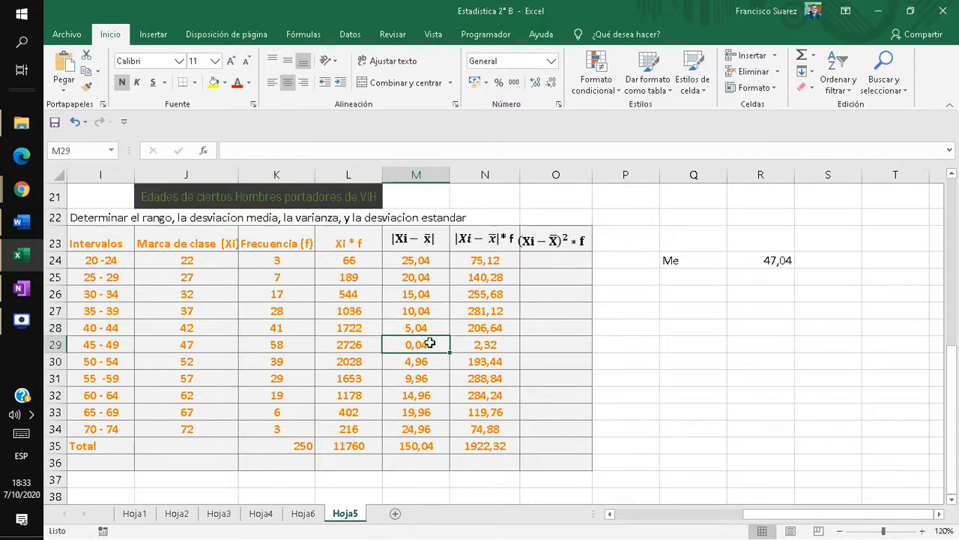
click(428, 260)
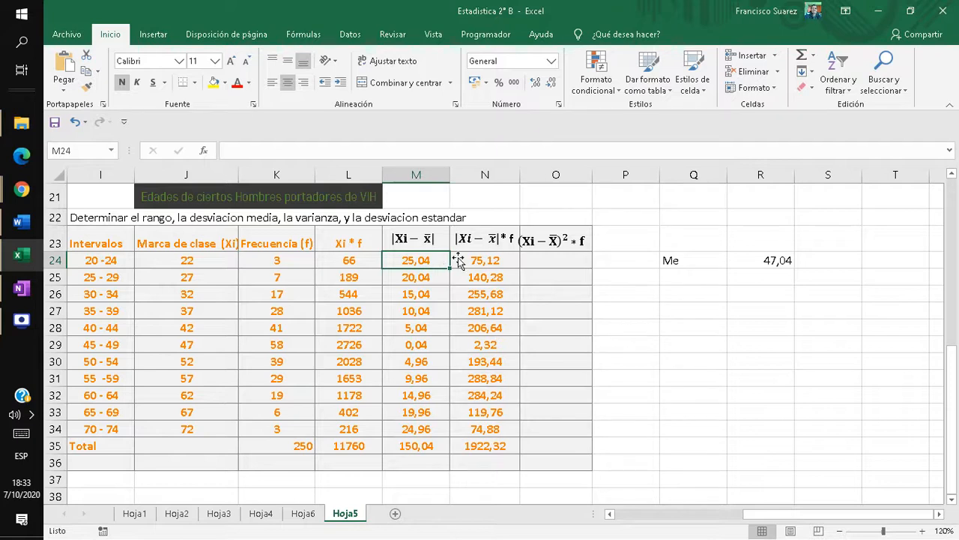
click(279, 264)
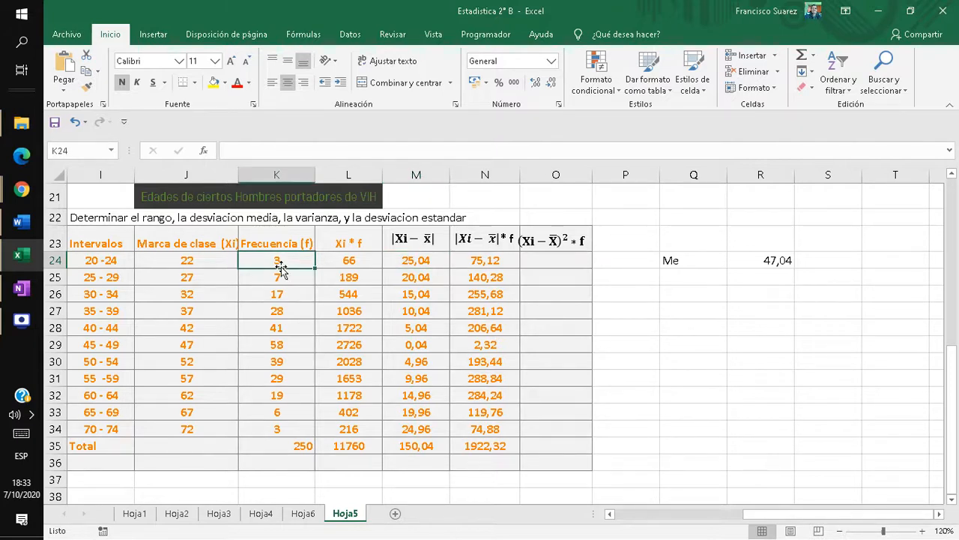
Enter the formula =M24*M24*K24 in O24 for the frequency-weighted squared deviation of the 20 -24 interval
click(542, 260)
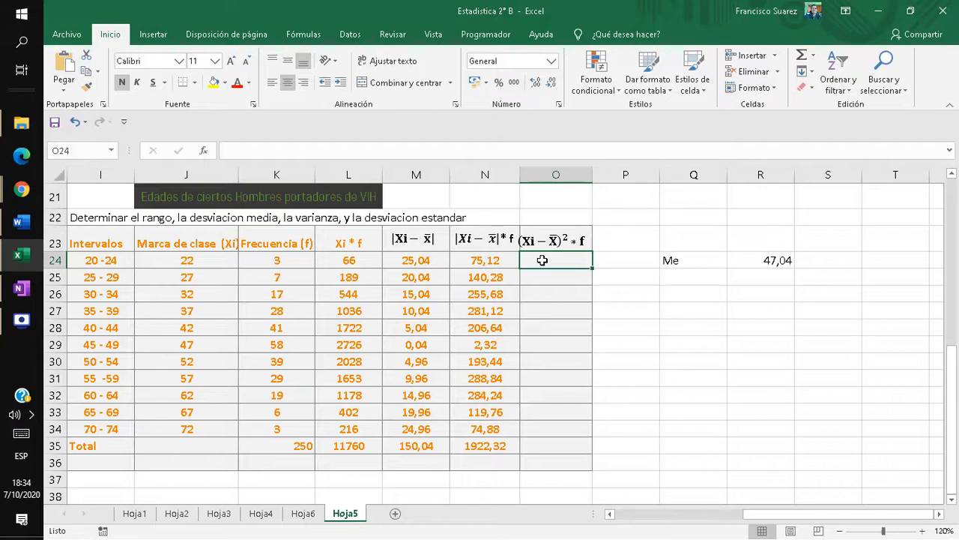
text(=)
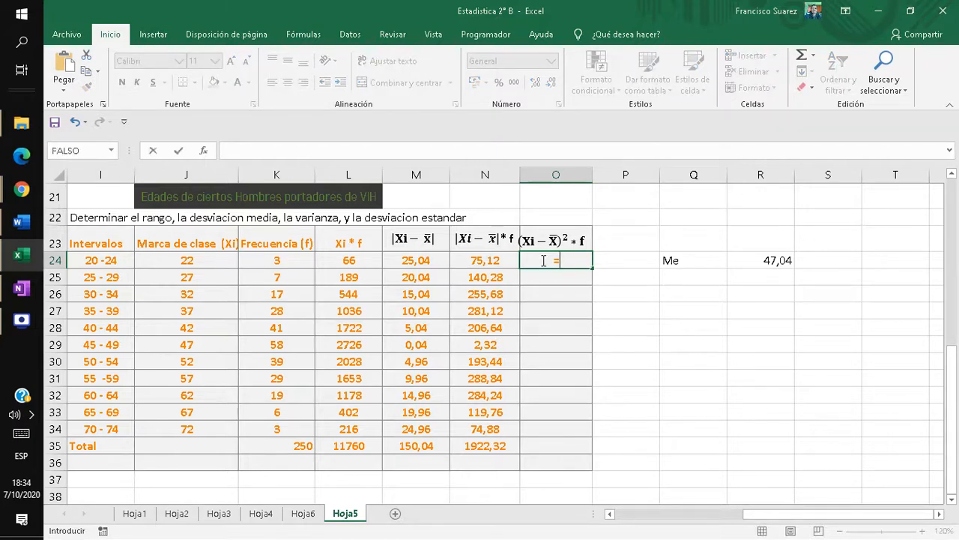
click(431, 259)
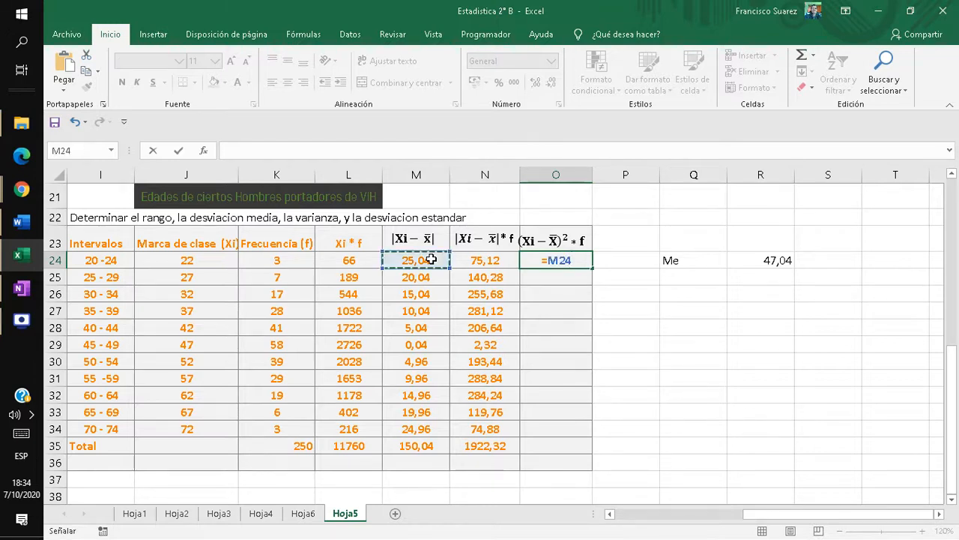
text(*)
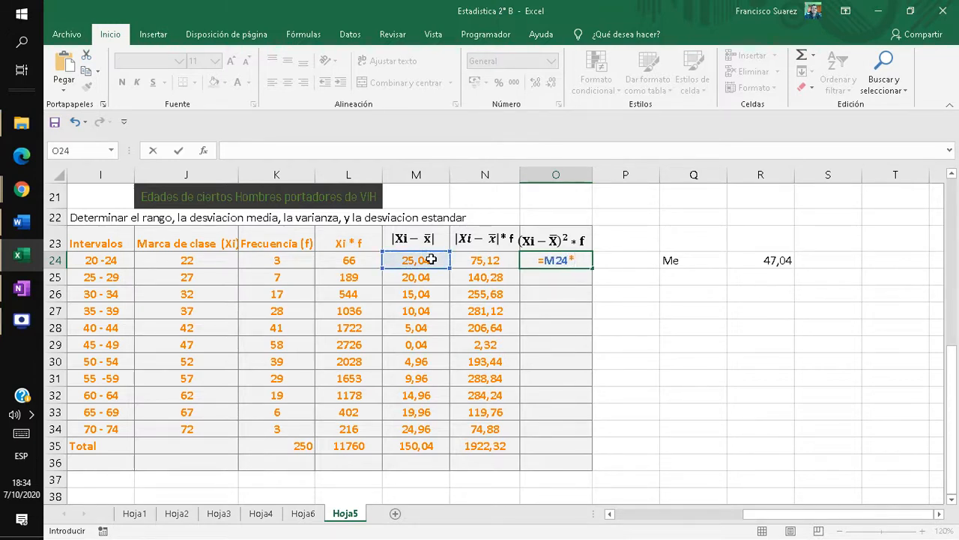
click(435, 261)
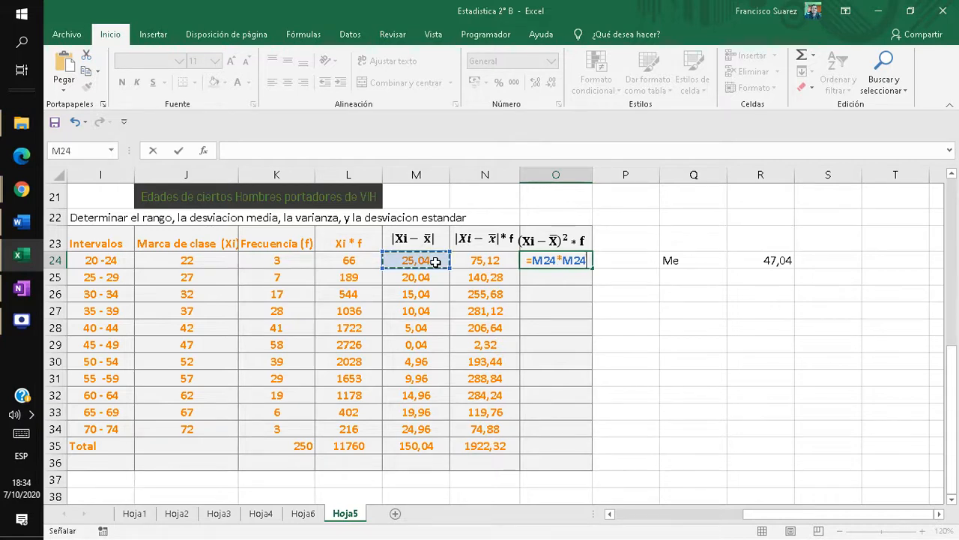
text(*)
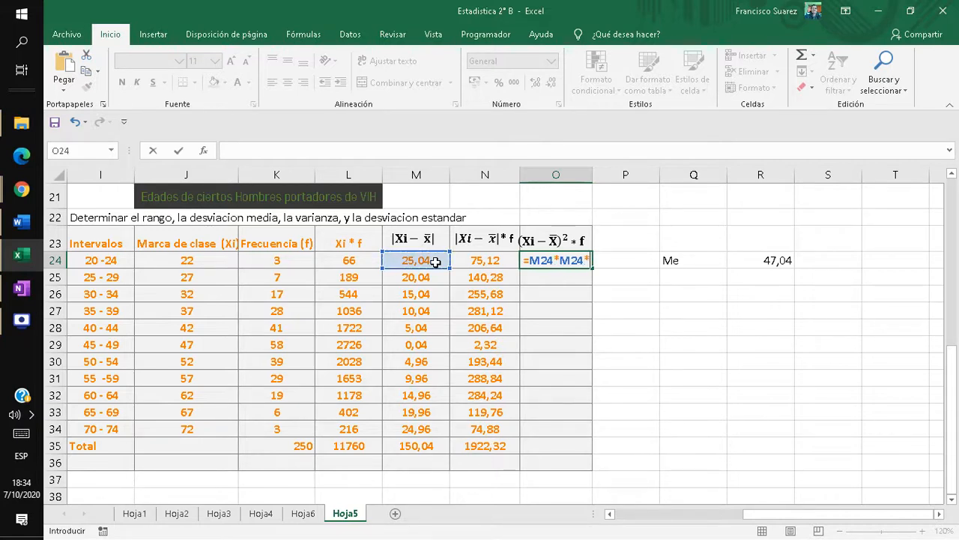
click(289, 260)
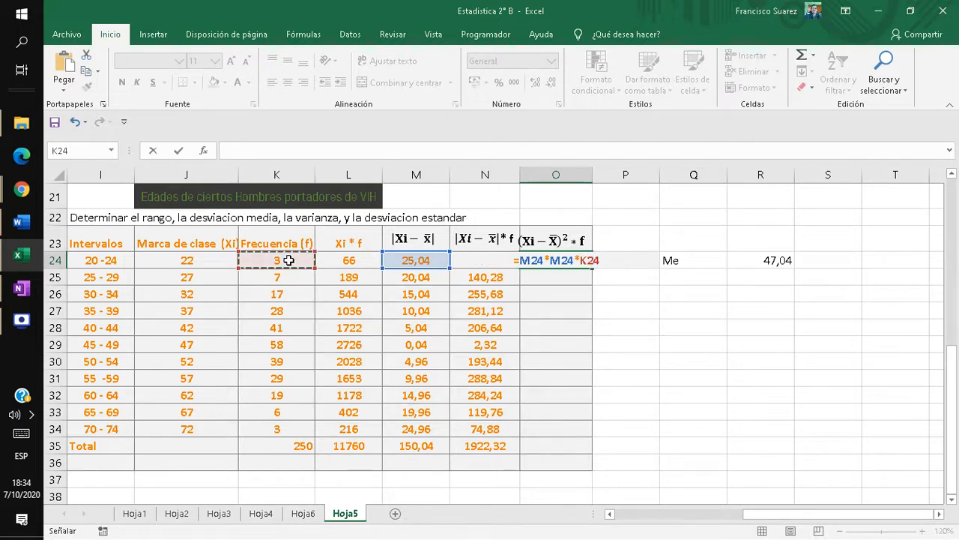
key(Return)
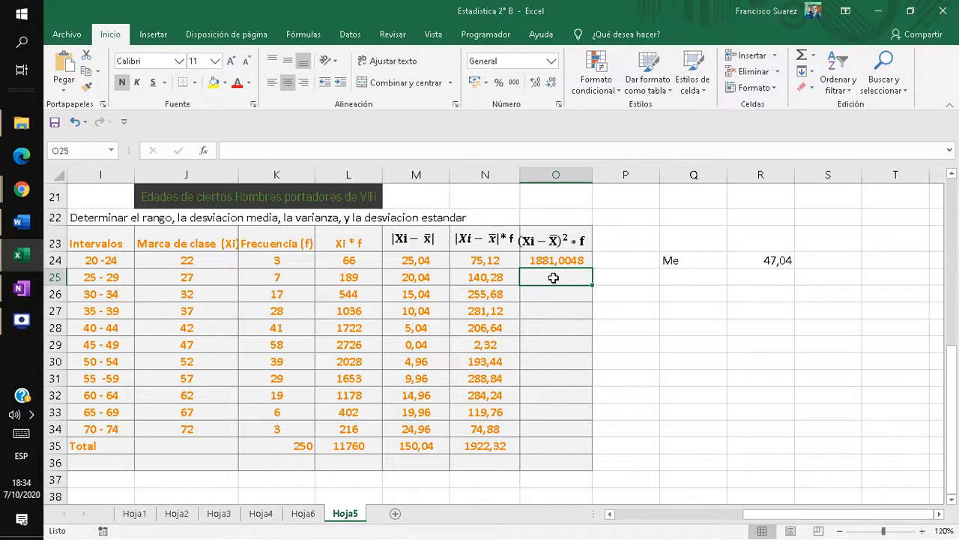
Enter the formula =M25*M25*K25 in O25 for the frequency-weighted squared deviation of the 25 - 29 interval
text(=)
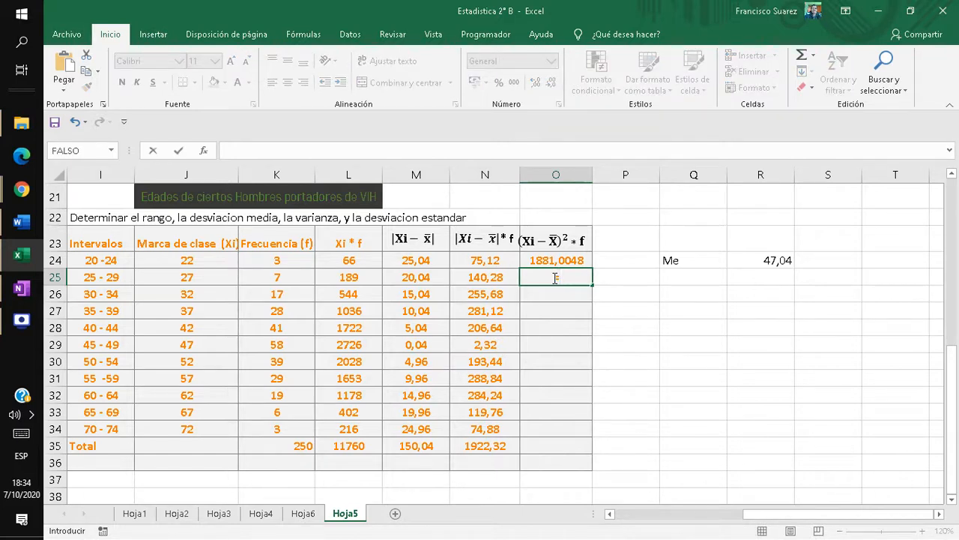
click(427, 279)
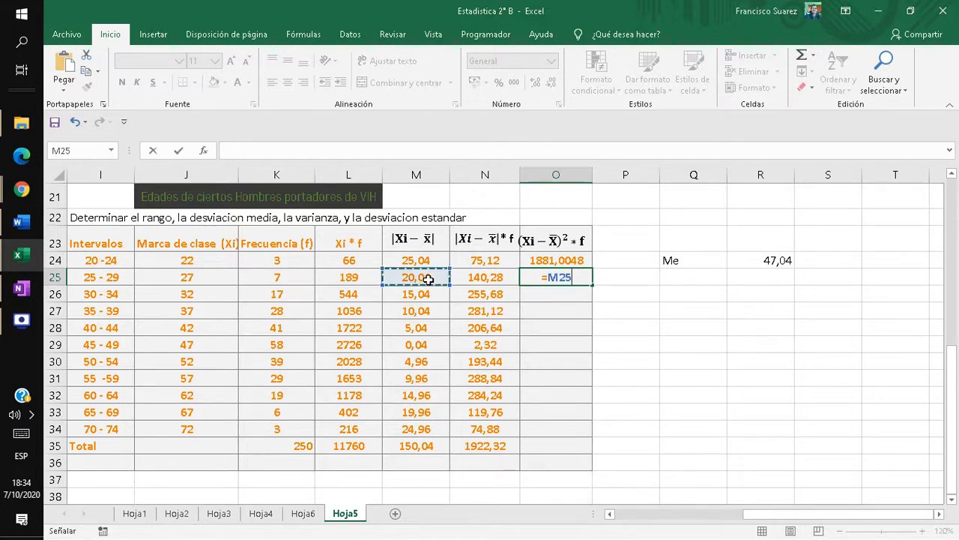
text(*)
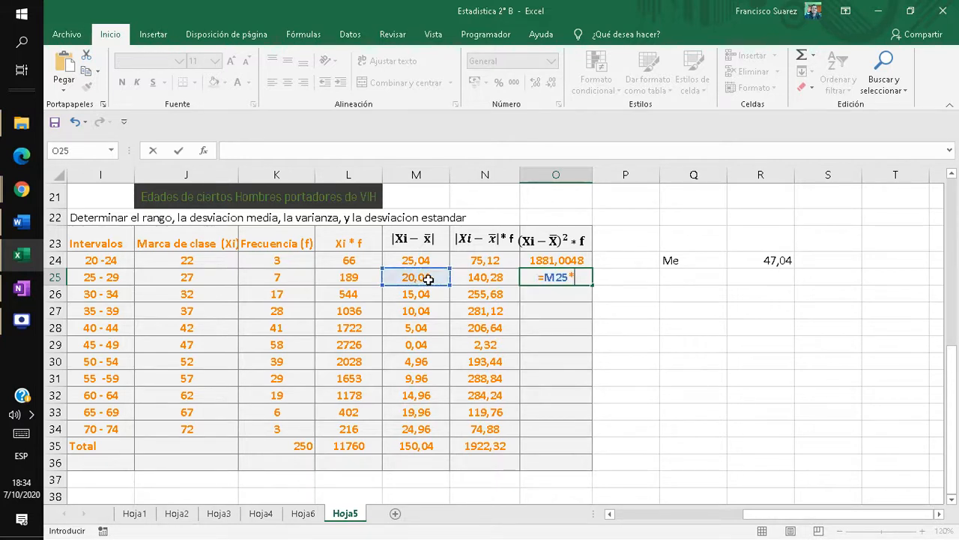
click(426, 279)
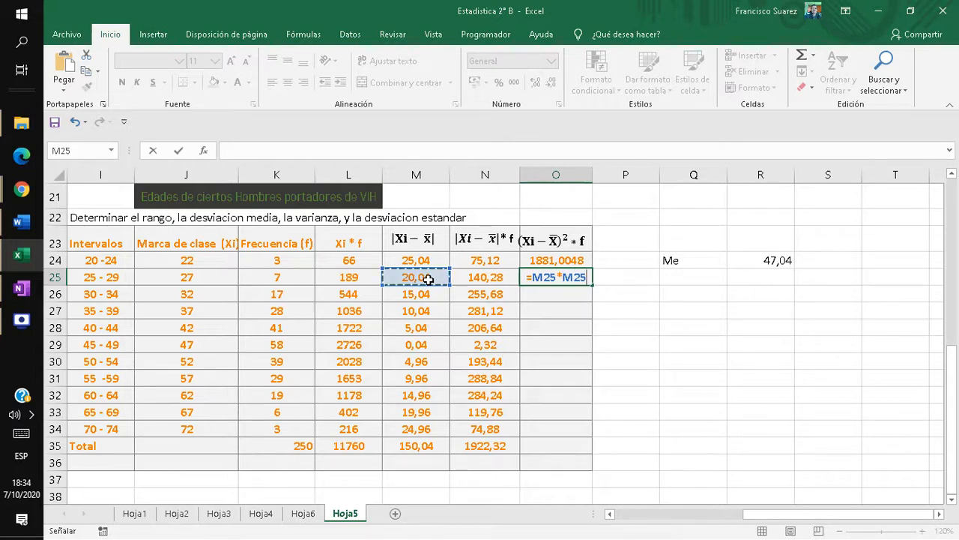
text(*)
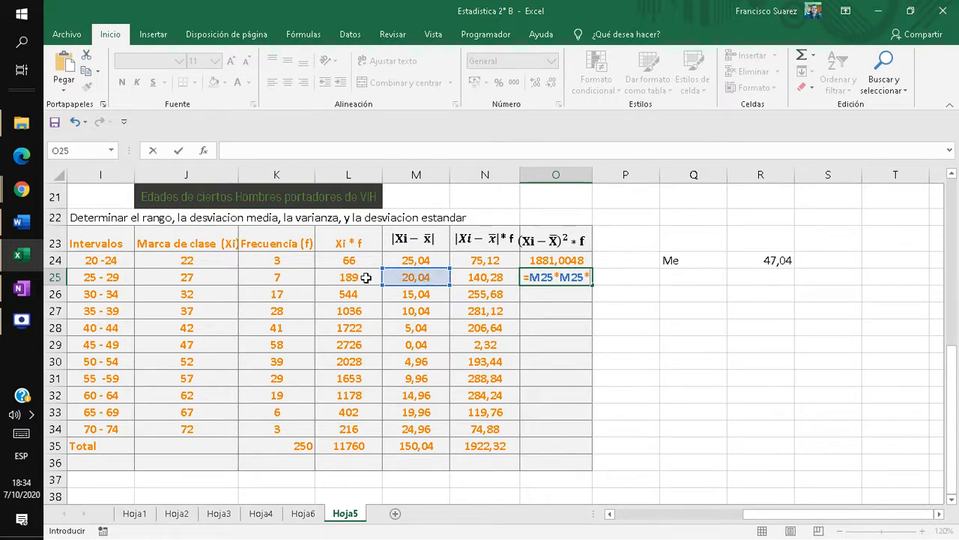
click(291, 279)
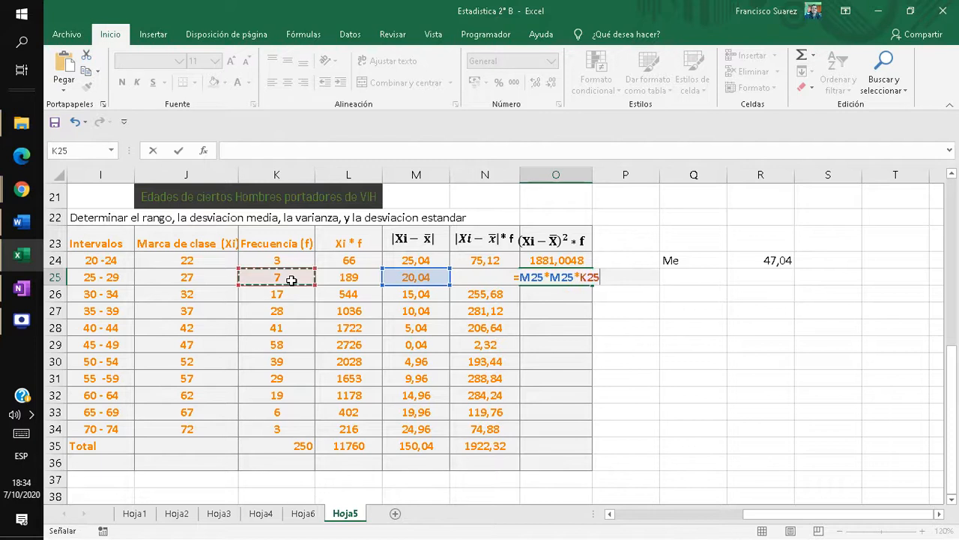
key(Return)
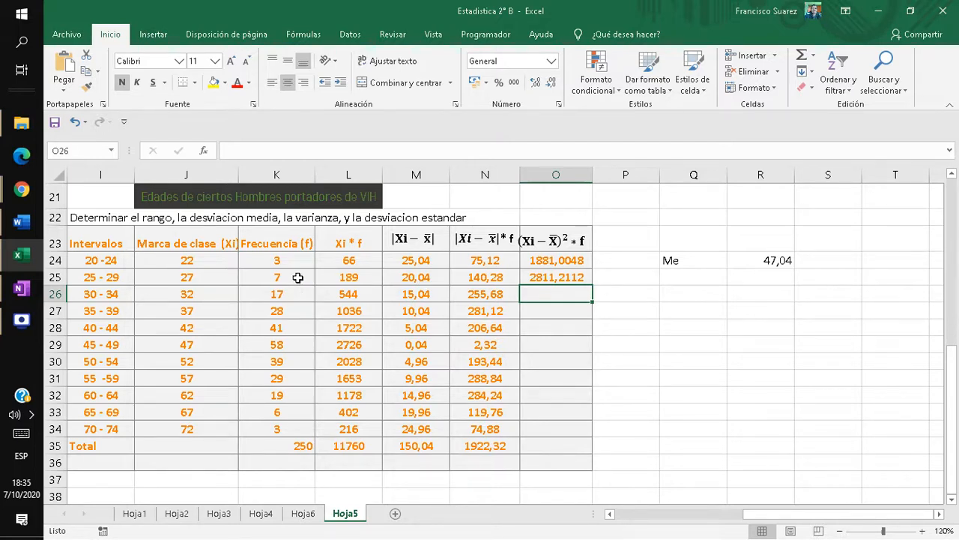
Copy the formula in O25 down through O34 to cover the remaining intervals
click(557, 278)
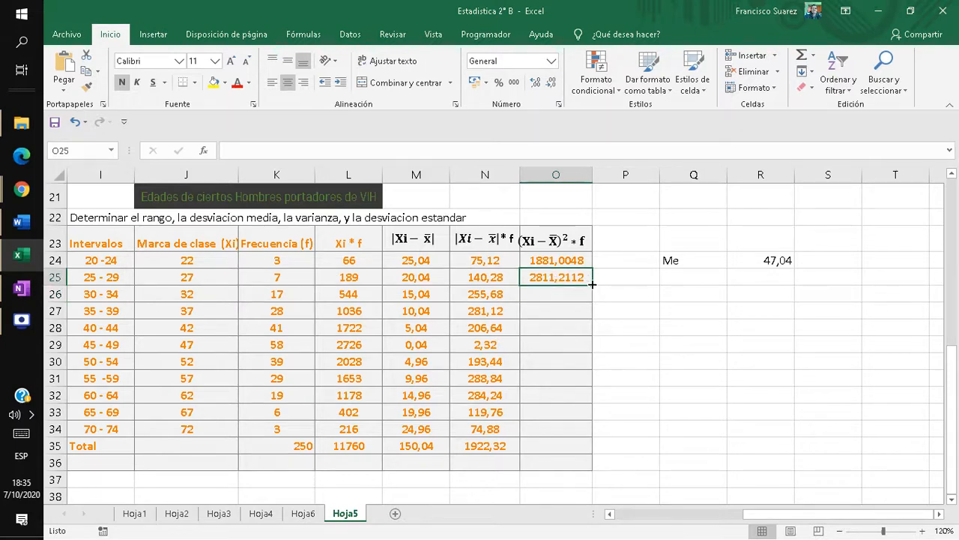
drag(592, 284, 592, 284)
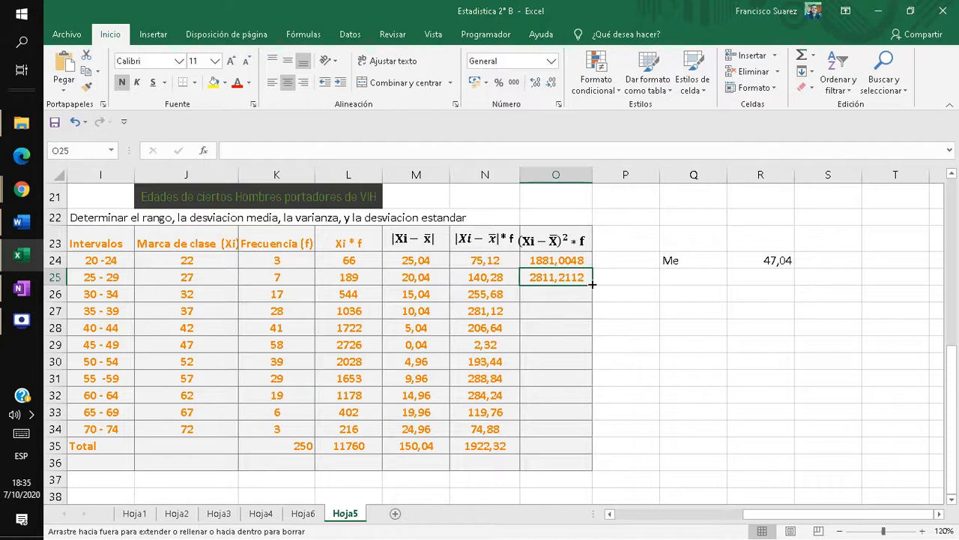
drag(592, 284, 589, 431)
Total the frequency-weighted squared deviations of rows 24 to 34 in O35 with AutoSum
click(583, 442)
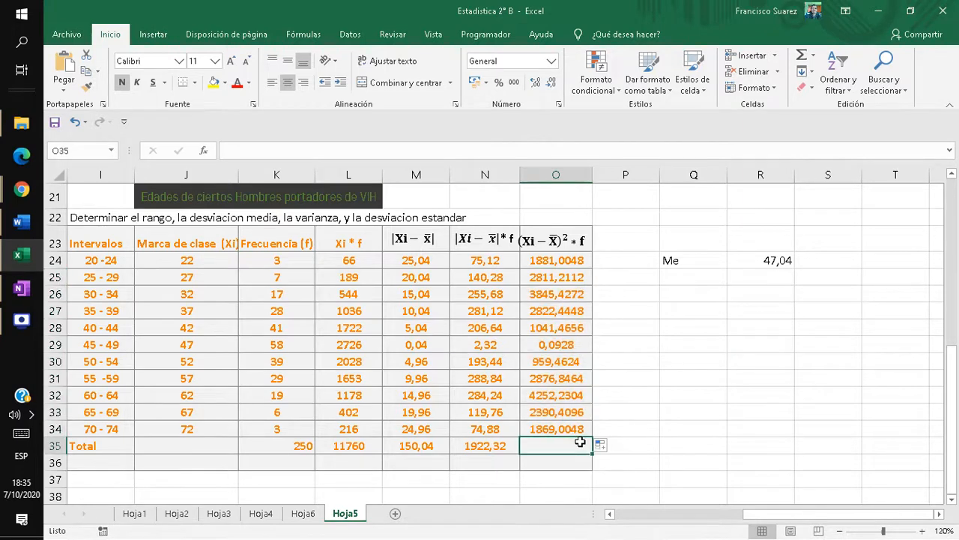
drag(574, 259, 578, 444)
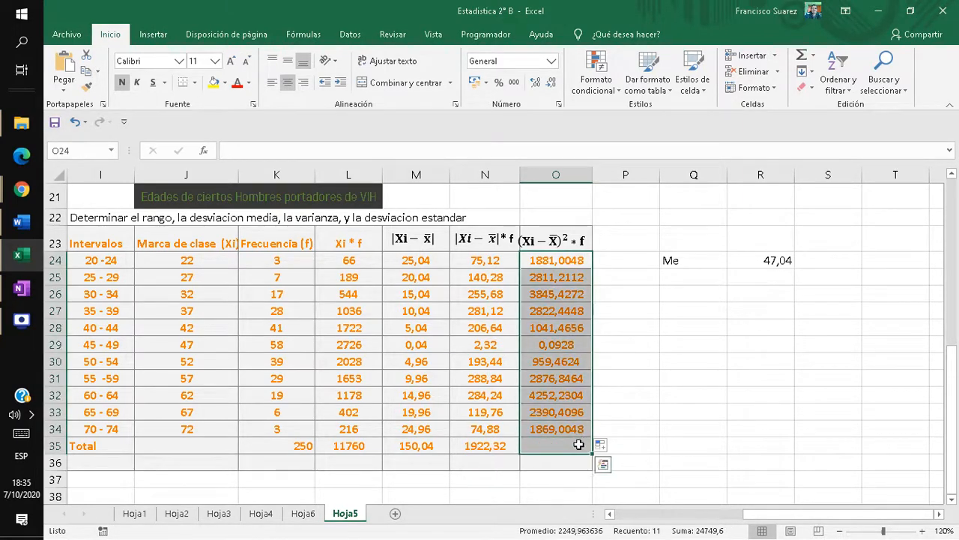
click(802, 60)
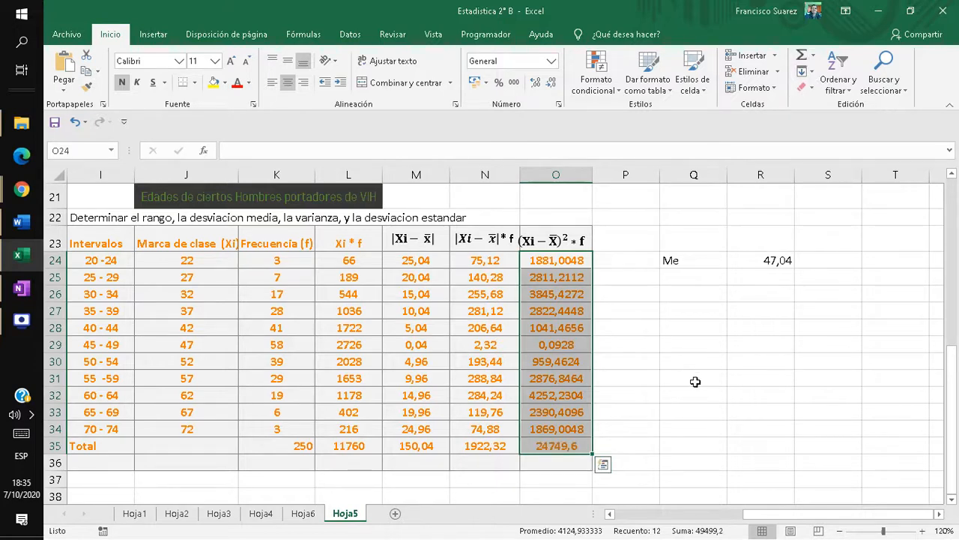
click(652, 445)
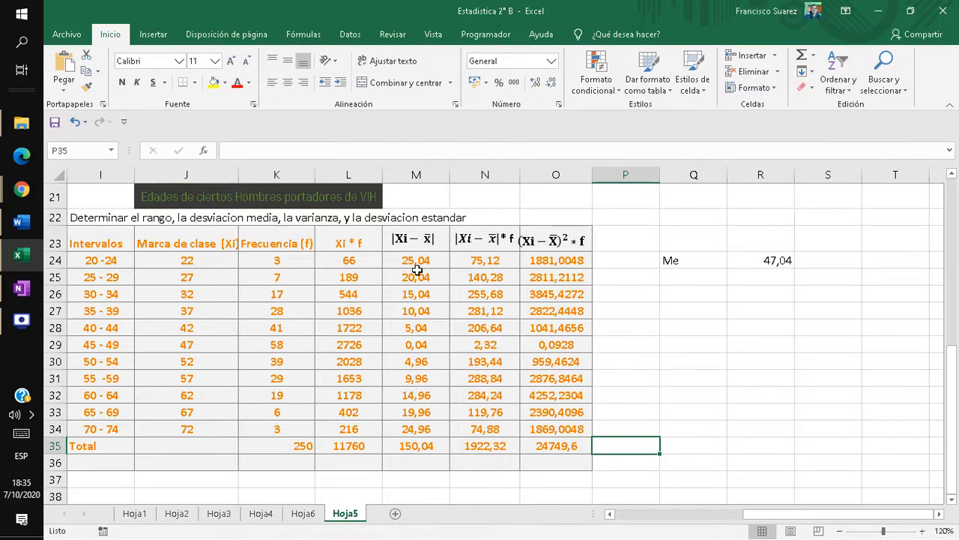
Review the 20 -24 interval's deviation values in columns M to O and the dispersion formulas in columns A to G
click(438, 263)
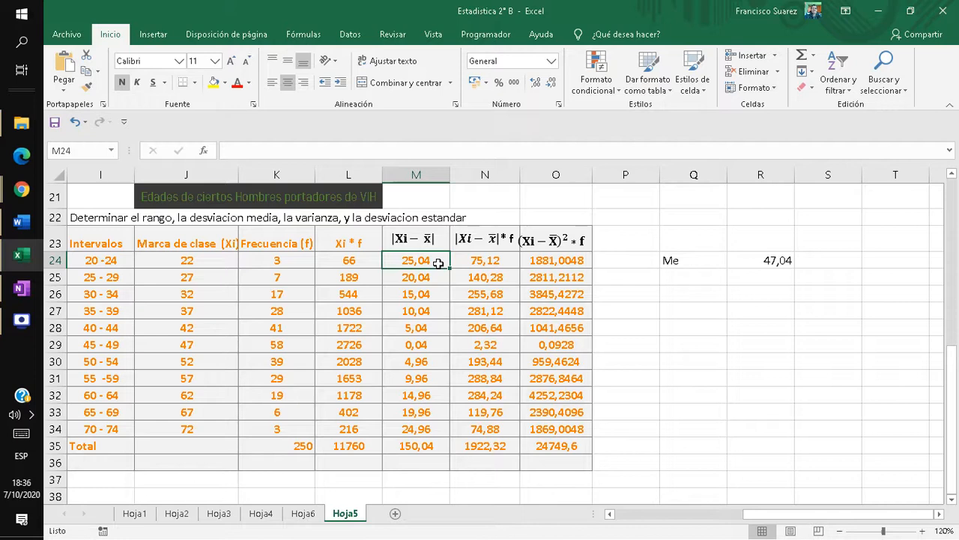
click(466, 263)
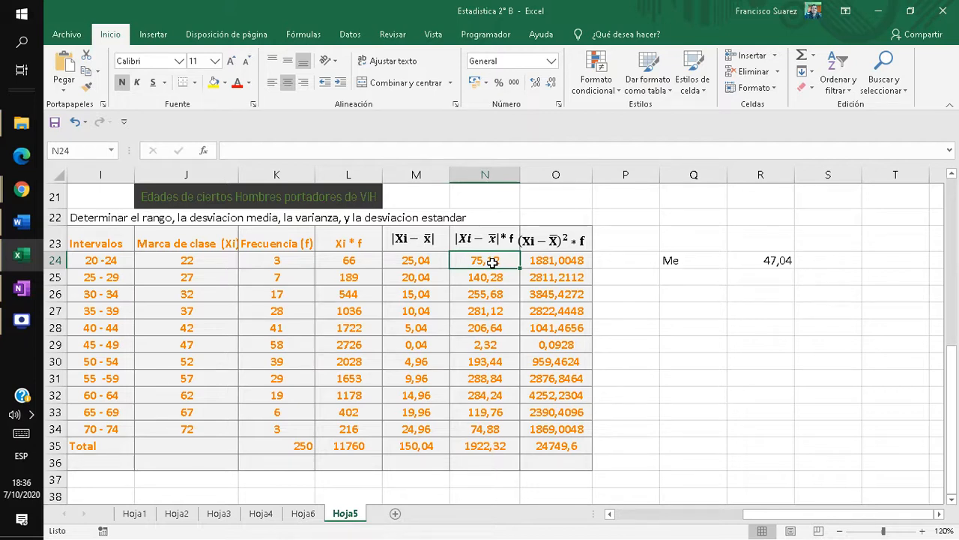
click(545, 263)
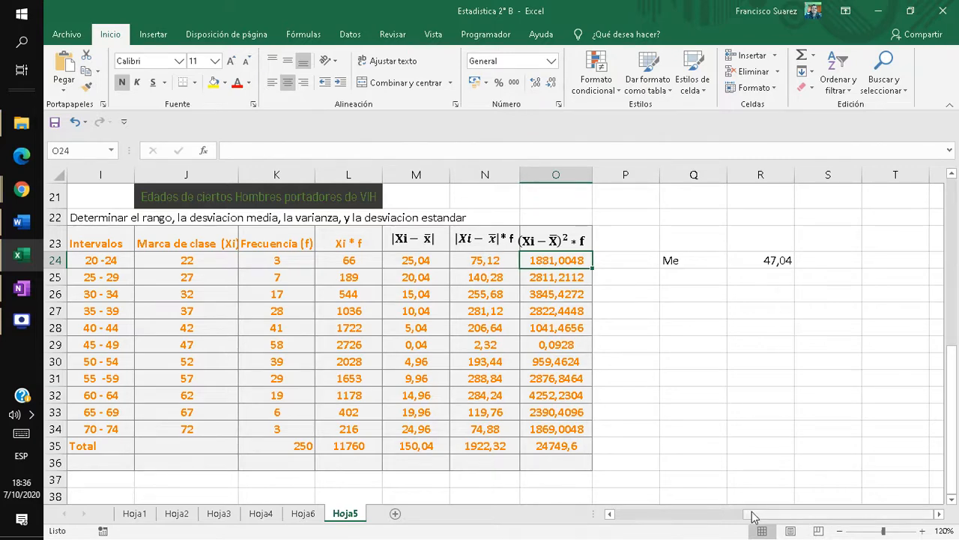
drag(749, 515, 606, 524)
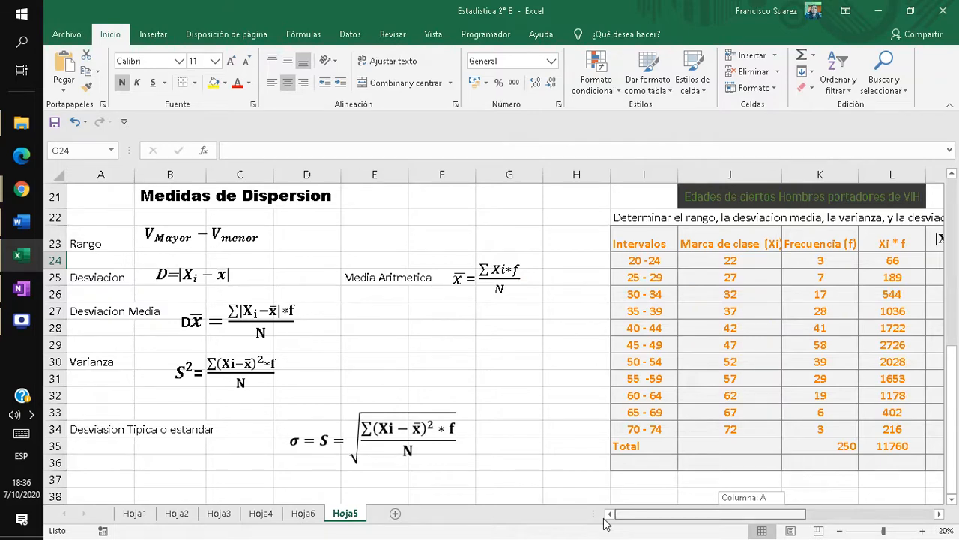
drag(606, 524, 717, 521)
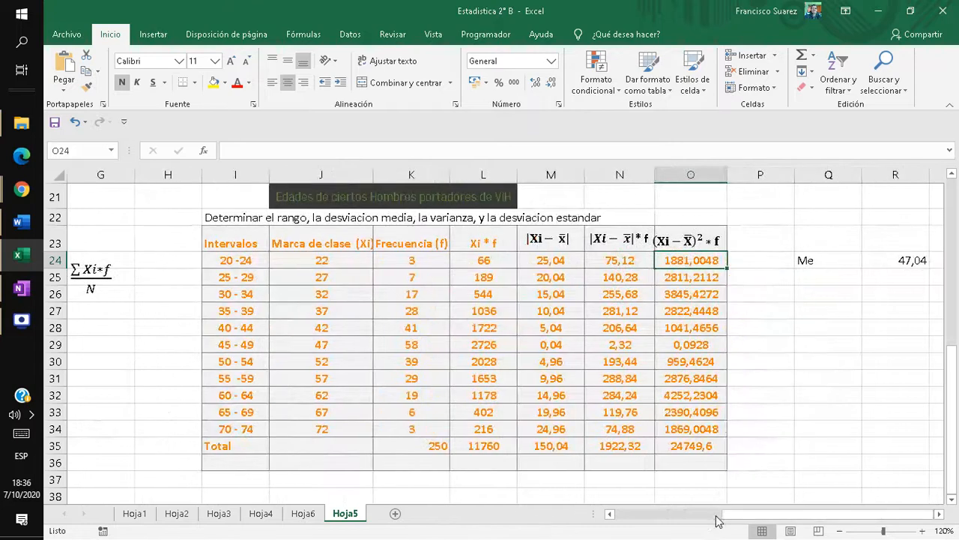
Label Q26 as Rango and enter =74-20 in R26, using the upper limit of the last interval and the lower limit of the first
click(257, 431)
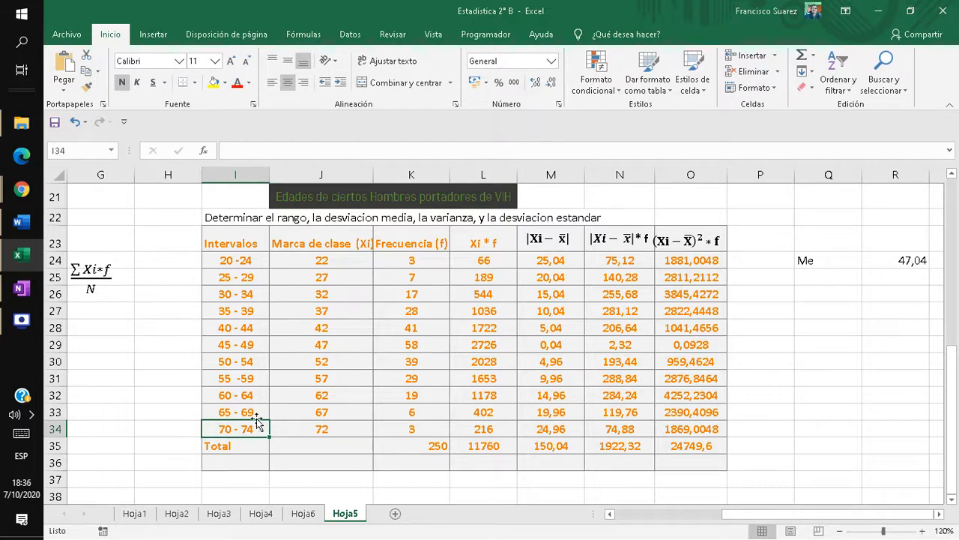
click(218, 260)
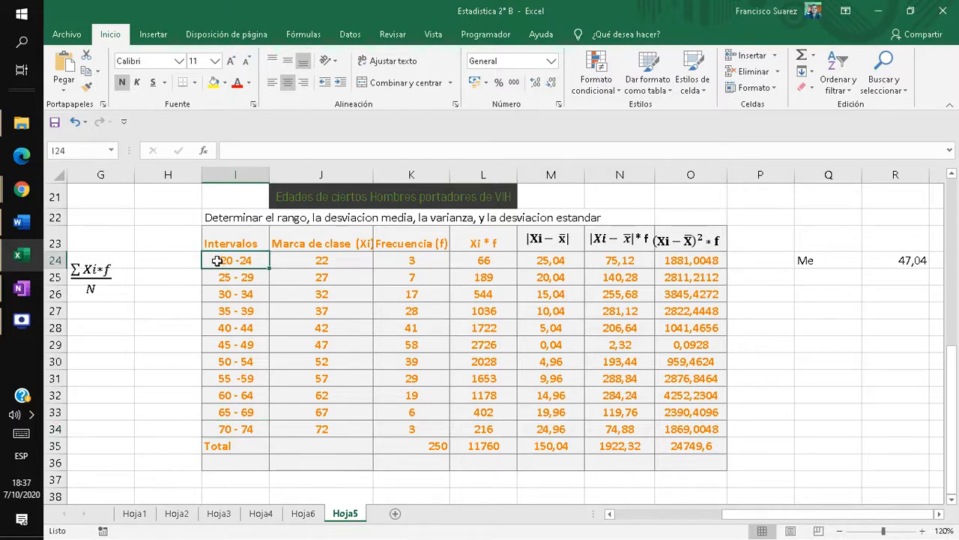
click(807, 296)
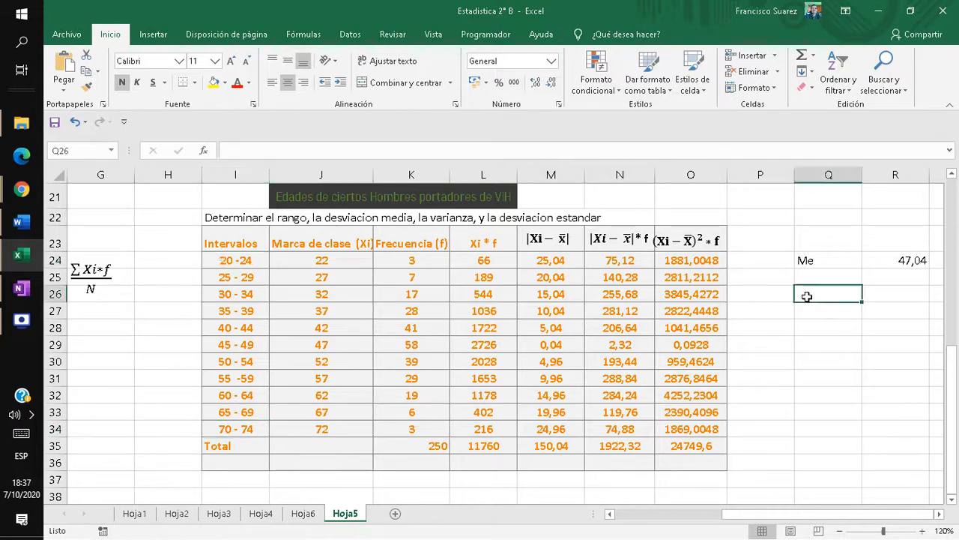
text(Rango)
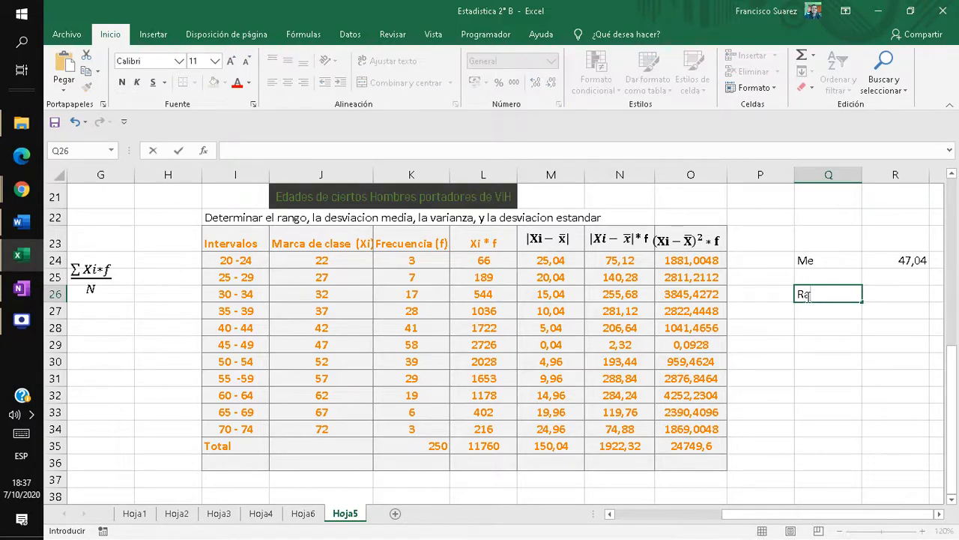
click(886, 298)
text(=)
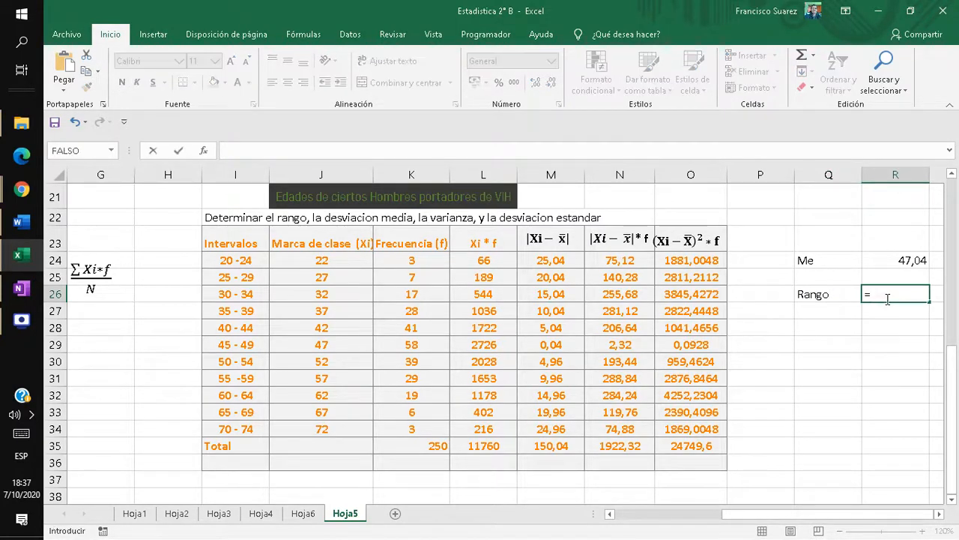
text(74-20)
key(Return)
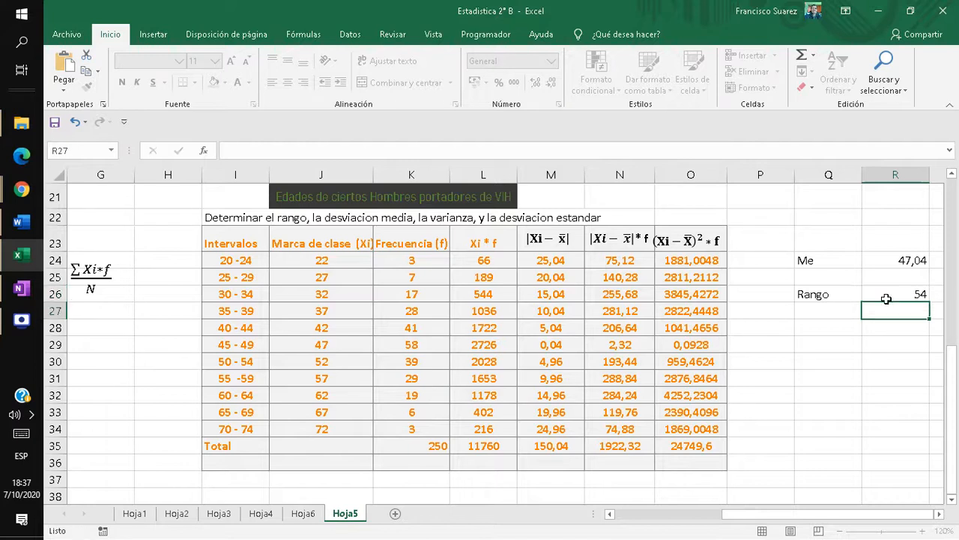
click(891, 295)
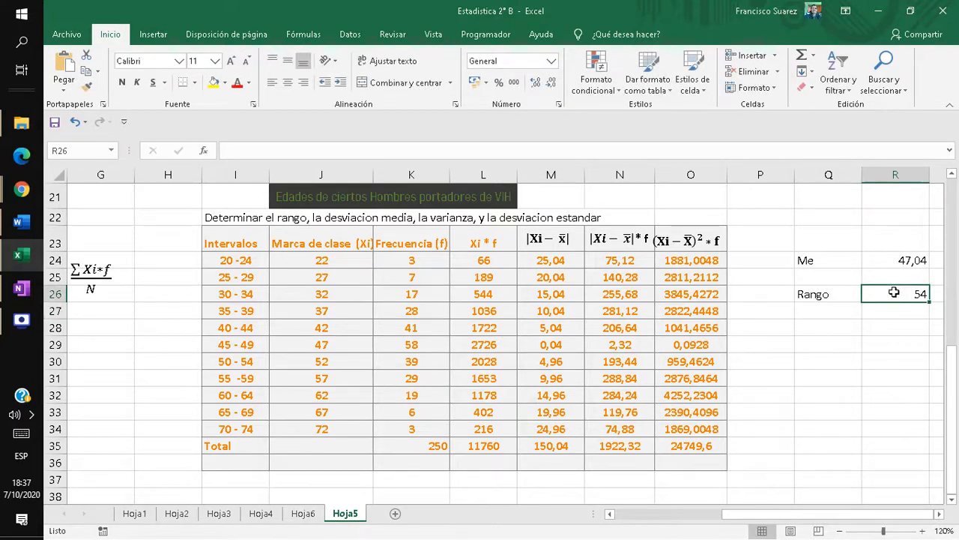
Examine the mean deviation formula among the dispersion measures, focusing on its numerator and the divisor N
drag(858, 514, 869, 514)
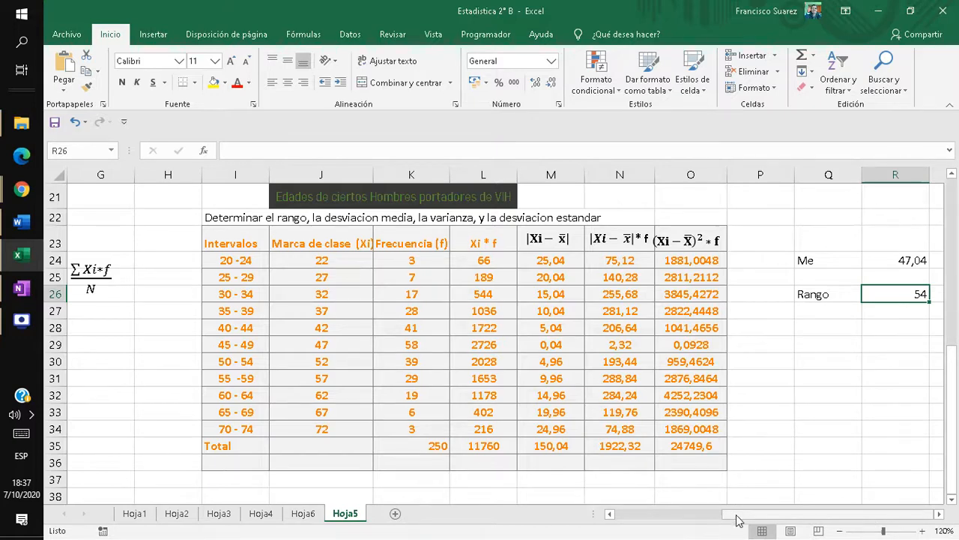
drag(736, 515, 625, 527)
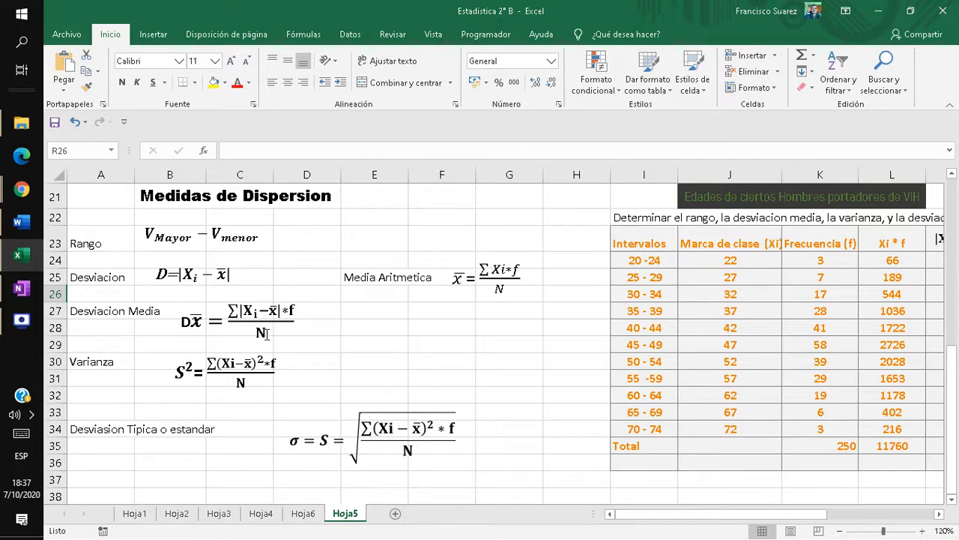
drag(799, 517, 835, 517)
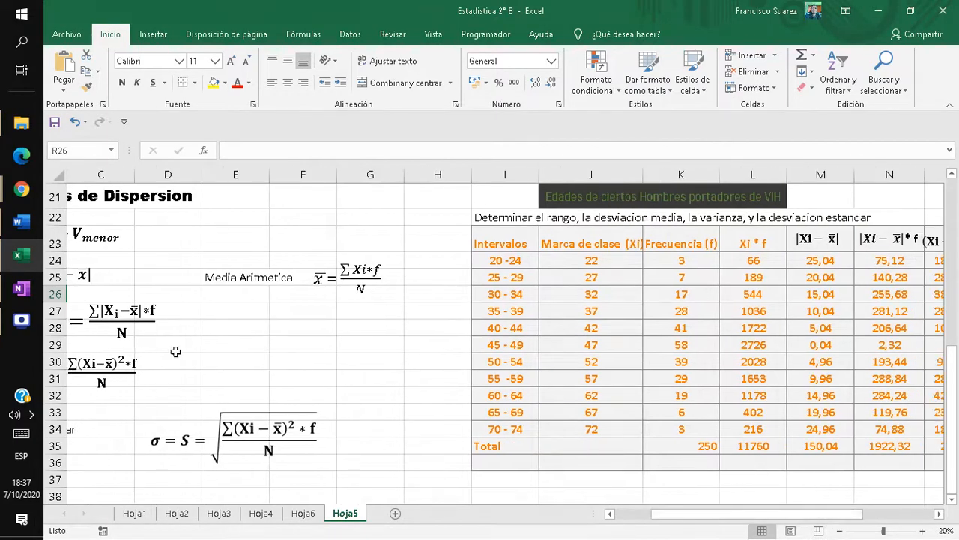
click(160, 315)
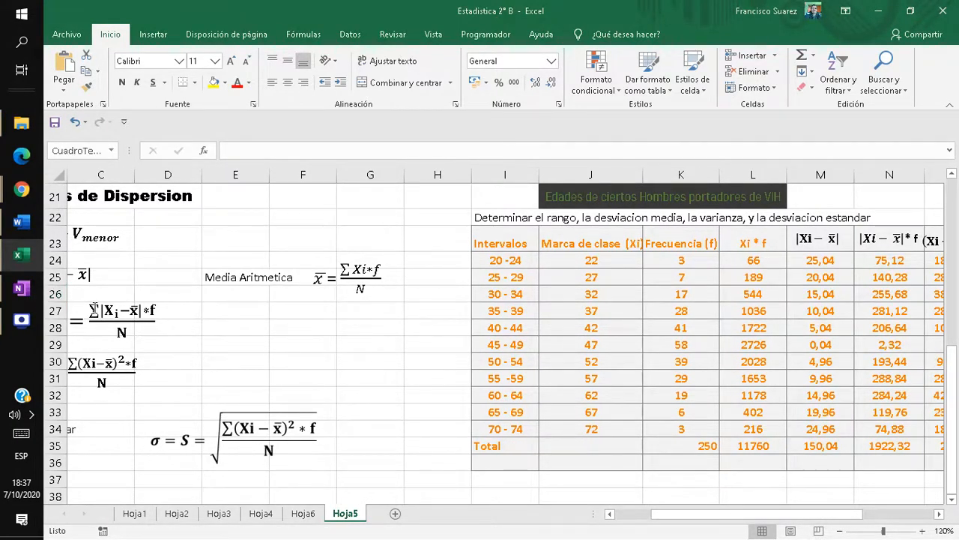
drag(92, 309, 120, 314)
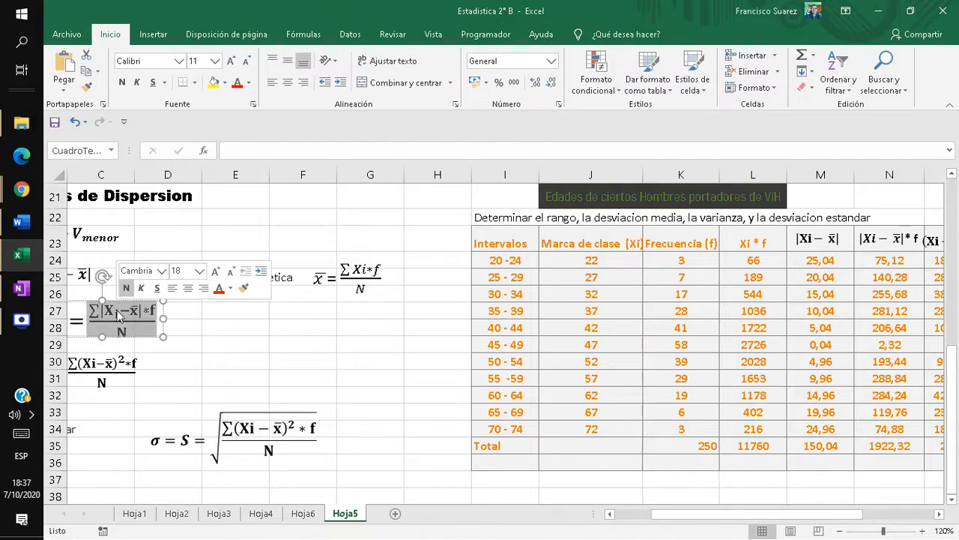
click(146, 312)
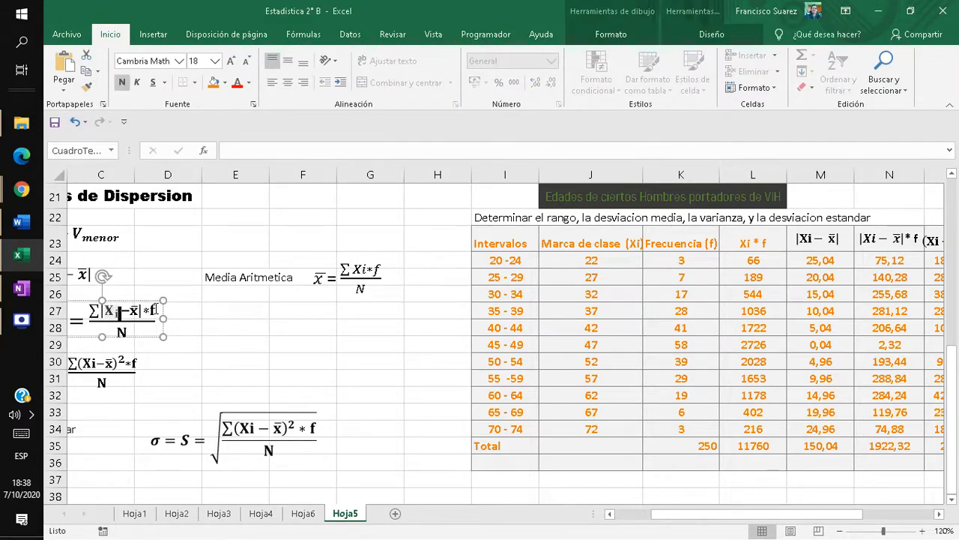
click(193, 327)
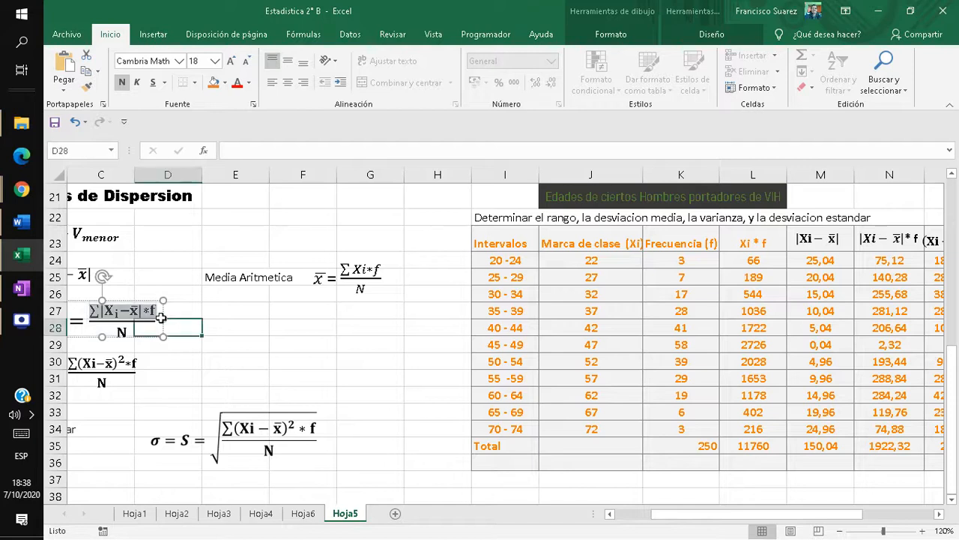
click(233, 358)
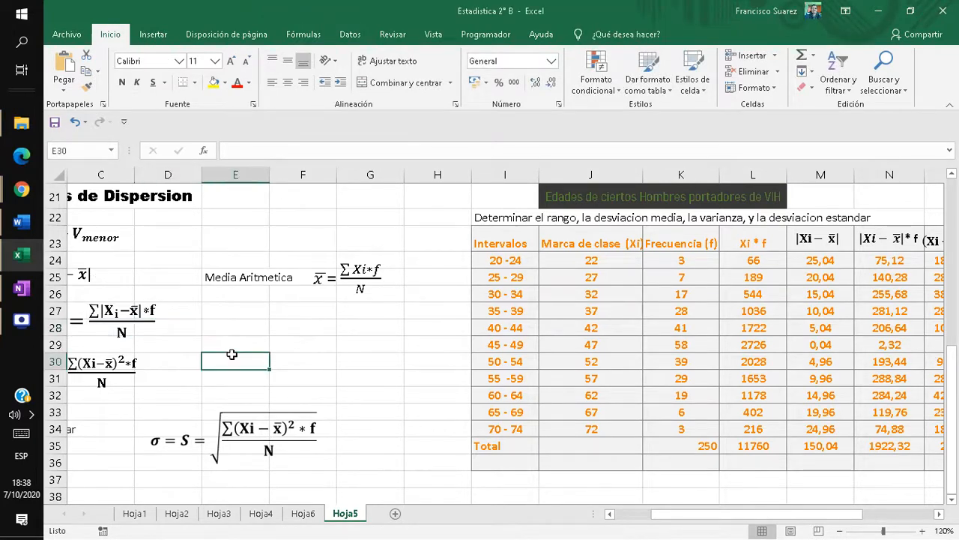
click(152, 310)
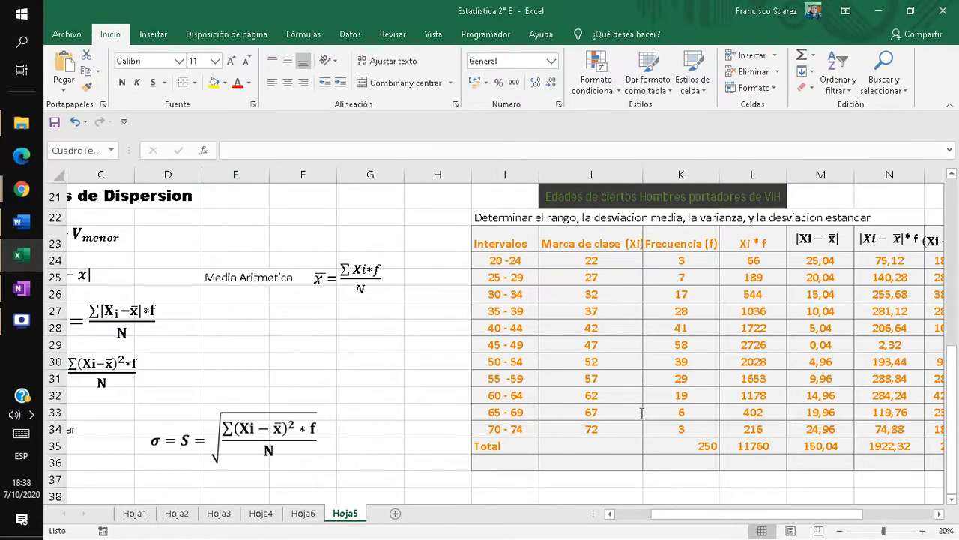
Highlight the total of the frequency-weighted absolute deviations in N35 with a yellow fill and blue font
drag(814, 514, 833, 515)
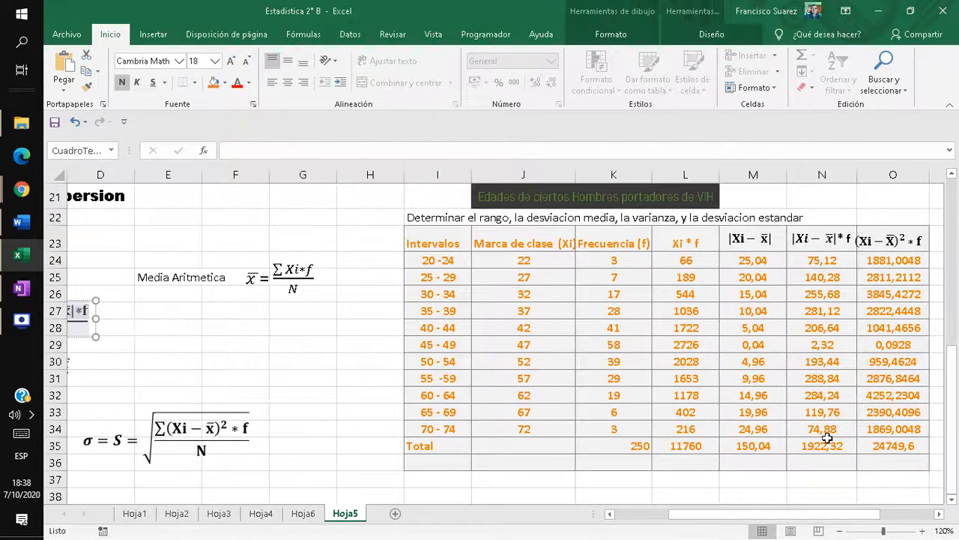
click(825, 449)
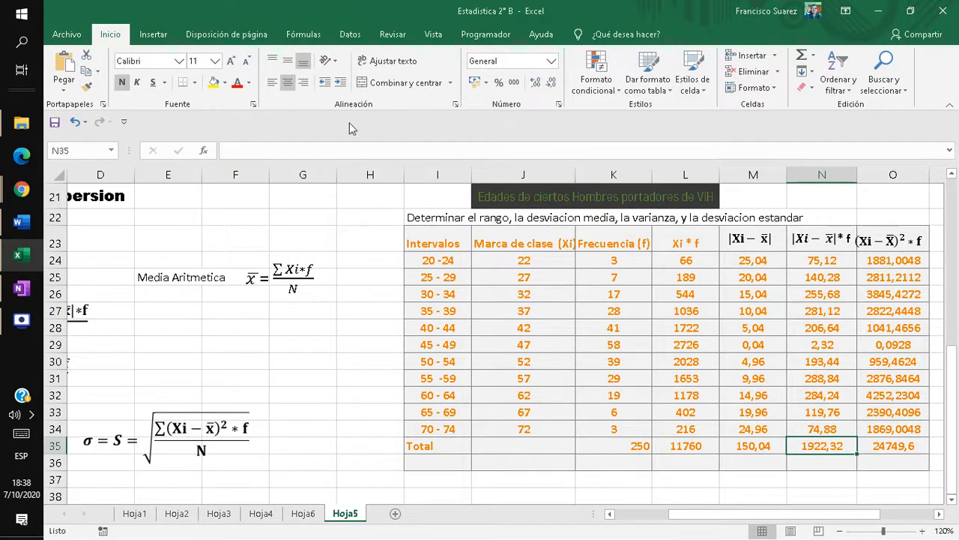
click(213, 84)
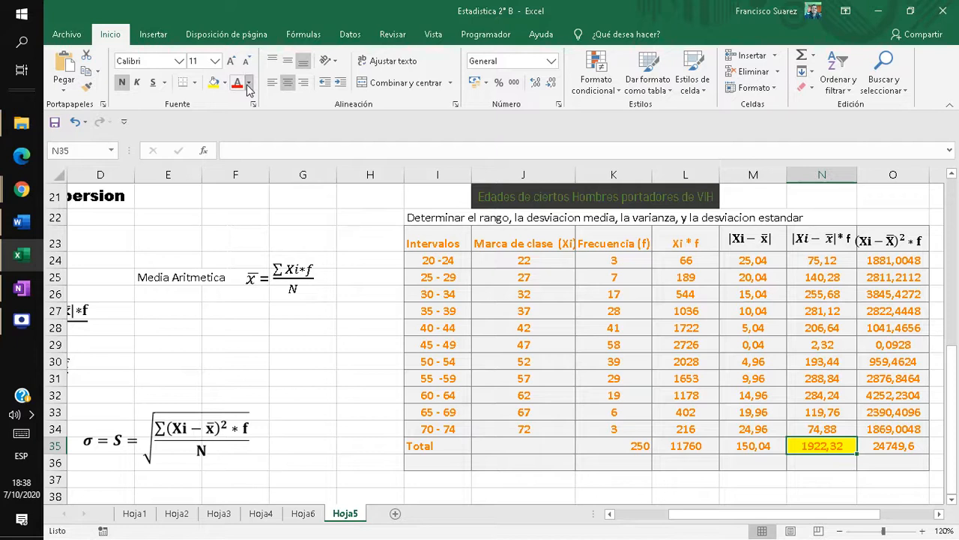
click(248, 84)
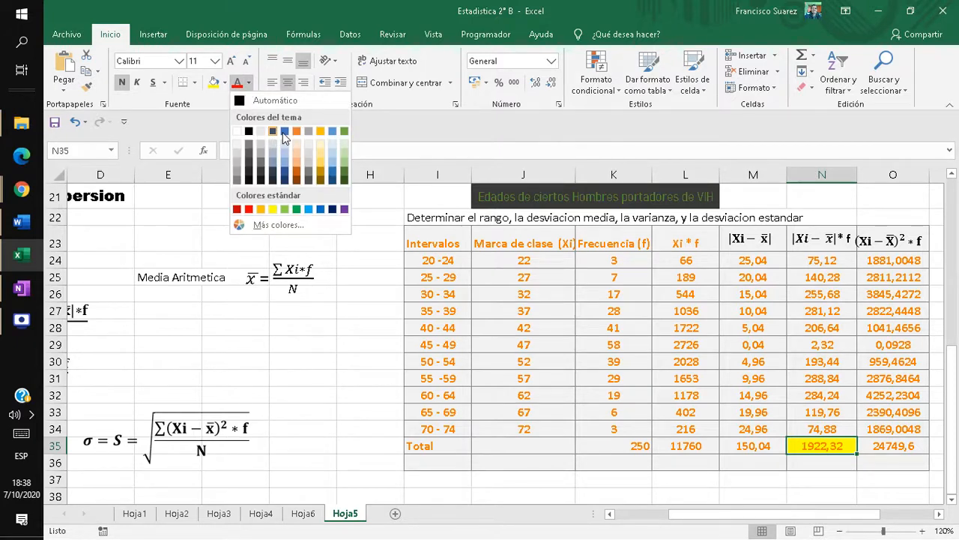
click(284, 132)
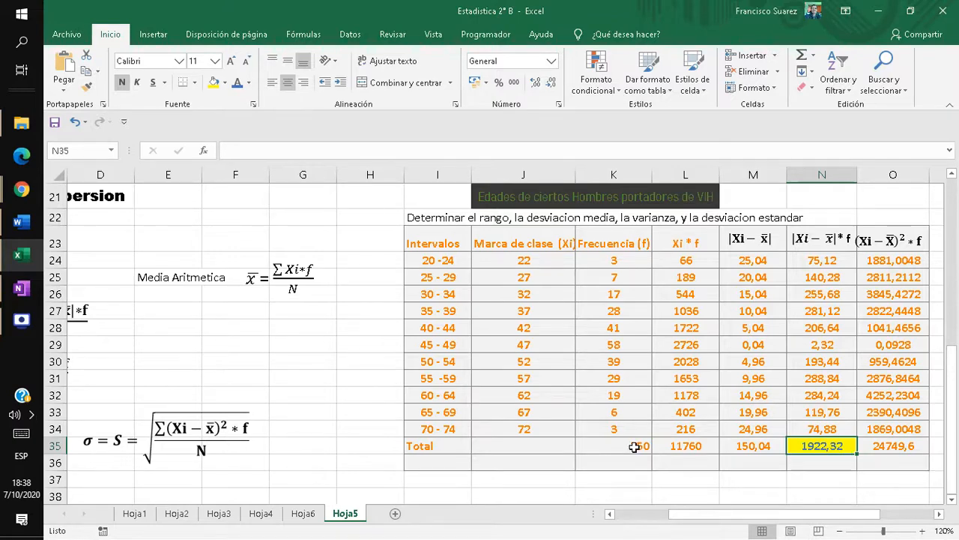
Insert an equation reading D followed by x with a bar accent, and place it over Q28 as the mean deviation label
drag(689, 515, 799, 515)
click(807, 330)
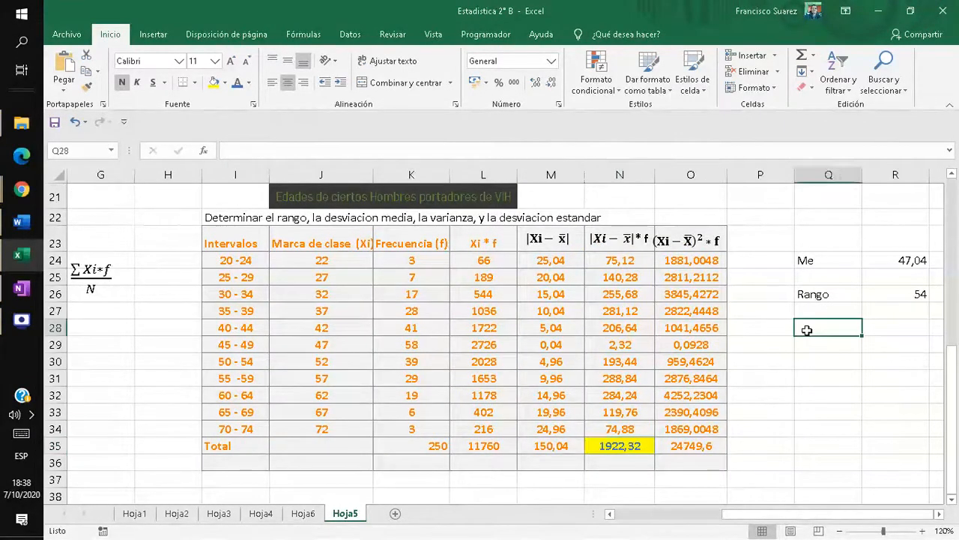
click(141, 35)
click(900, 78)
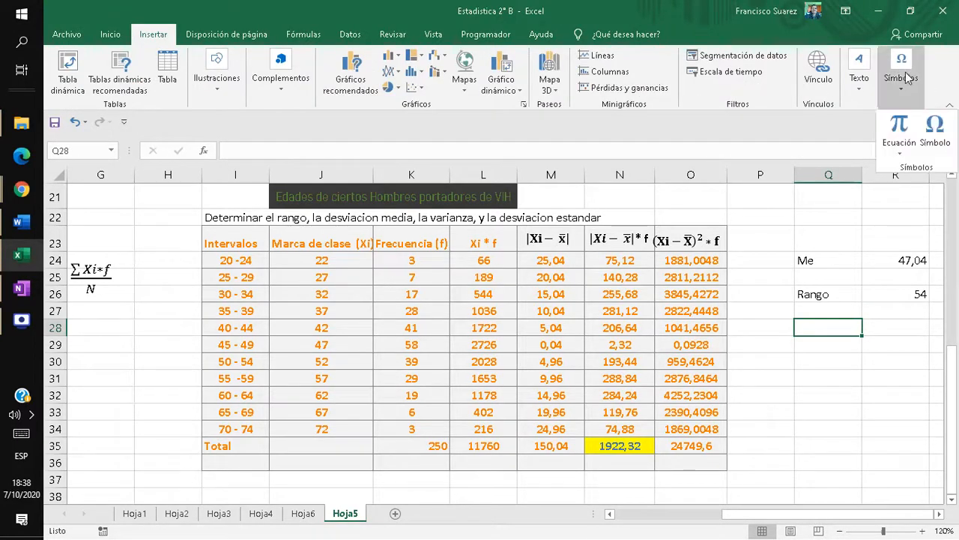
click(898, 123)
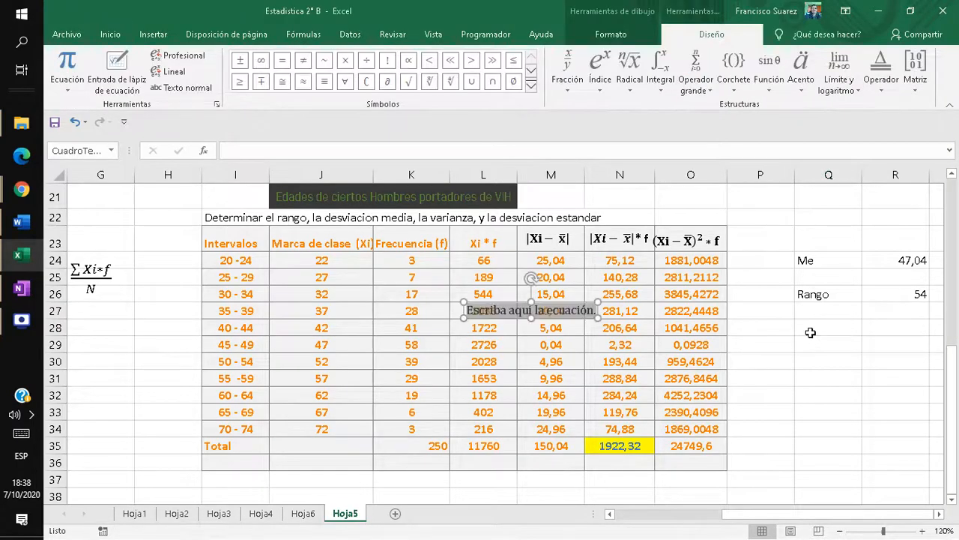
text(D)
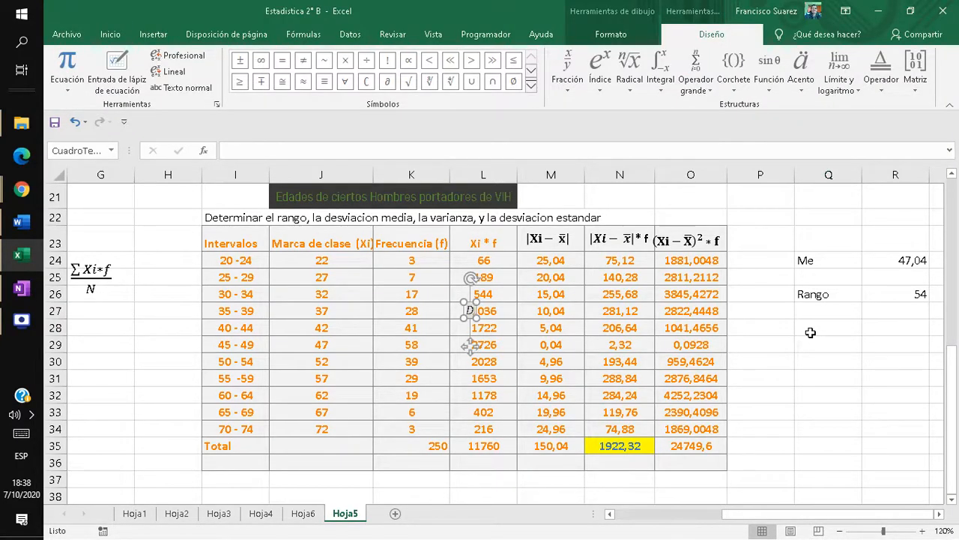
click(800, 93)
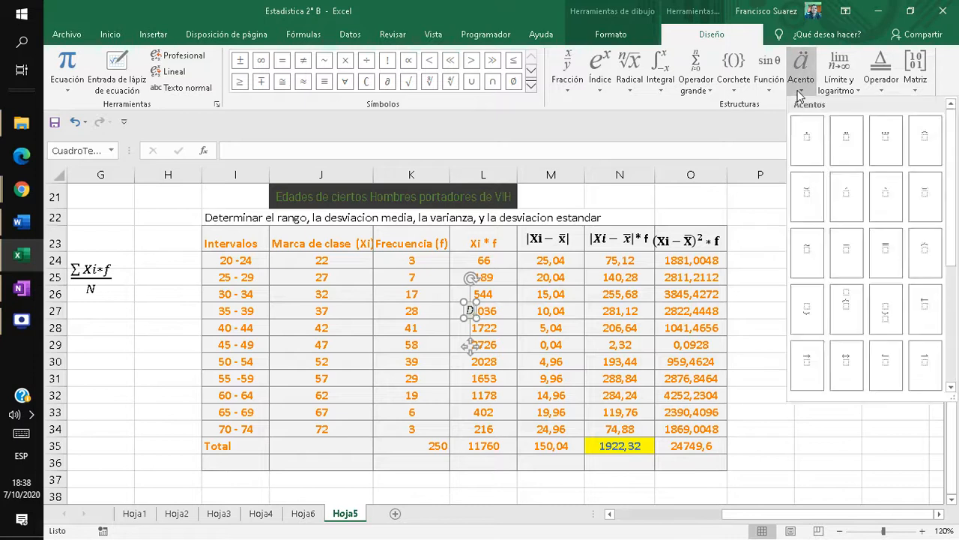
click(847, 254)
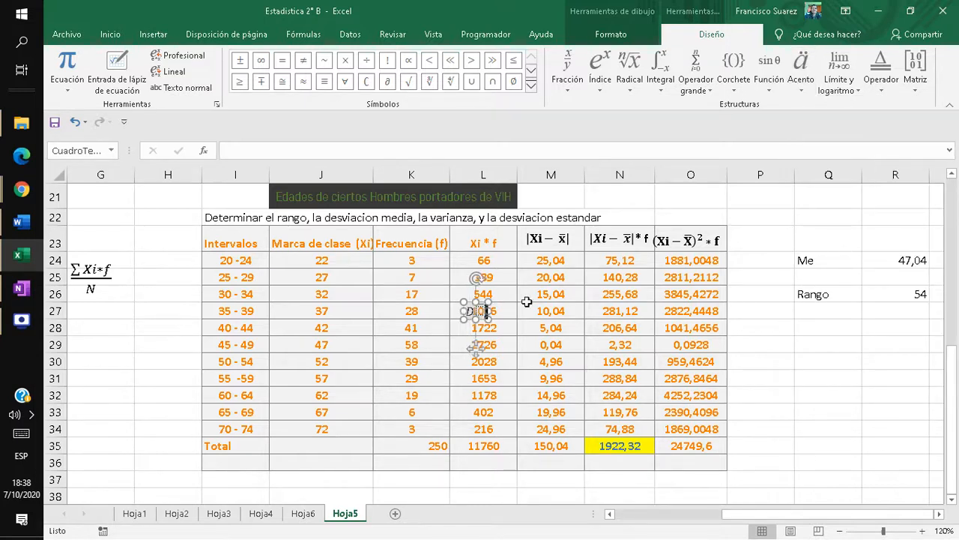
click(481, 310)
text(x)
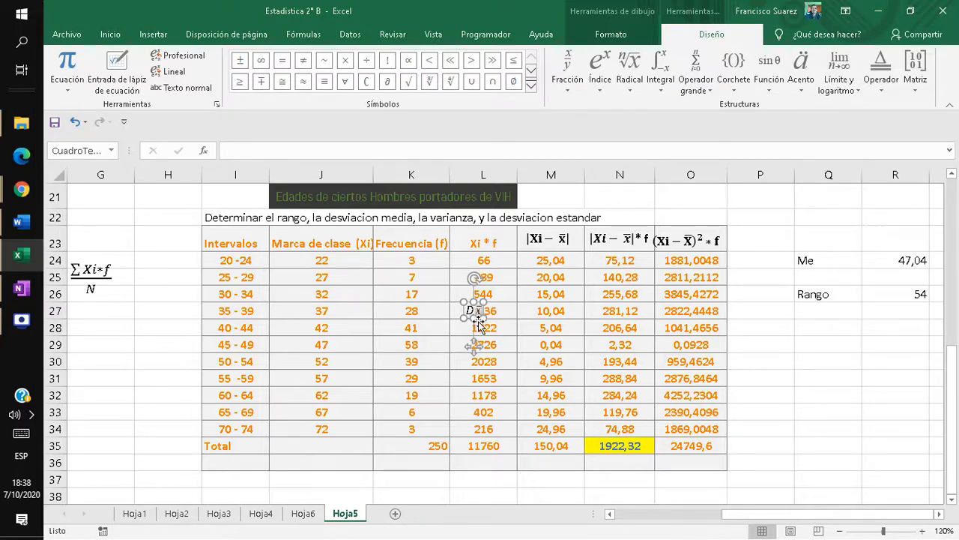
drag(477, 322, 814, 337)
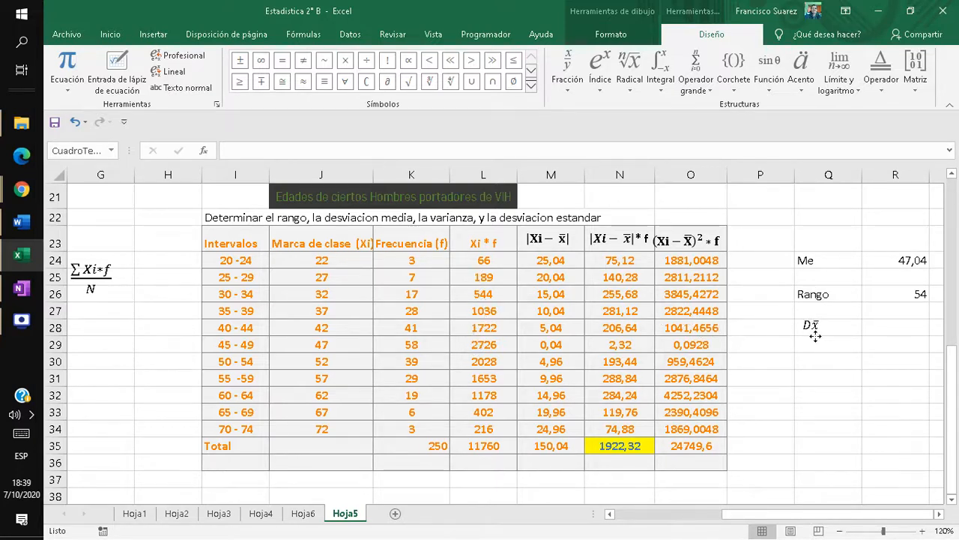
Calculate the mean deviation in R28 with the formula =N35/K35
click(868, 327)
text(=)
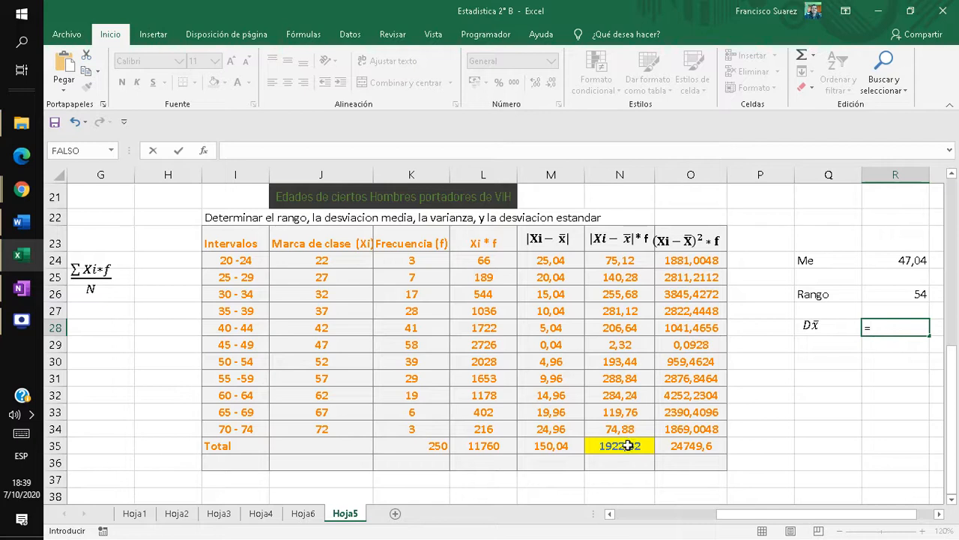
click(625, 448)
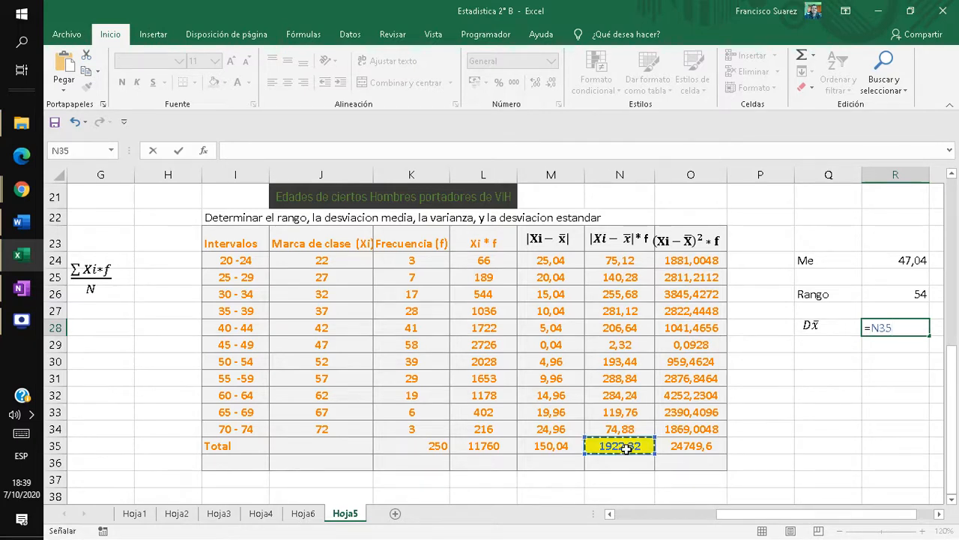
text(/)
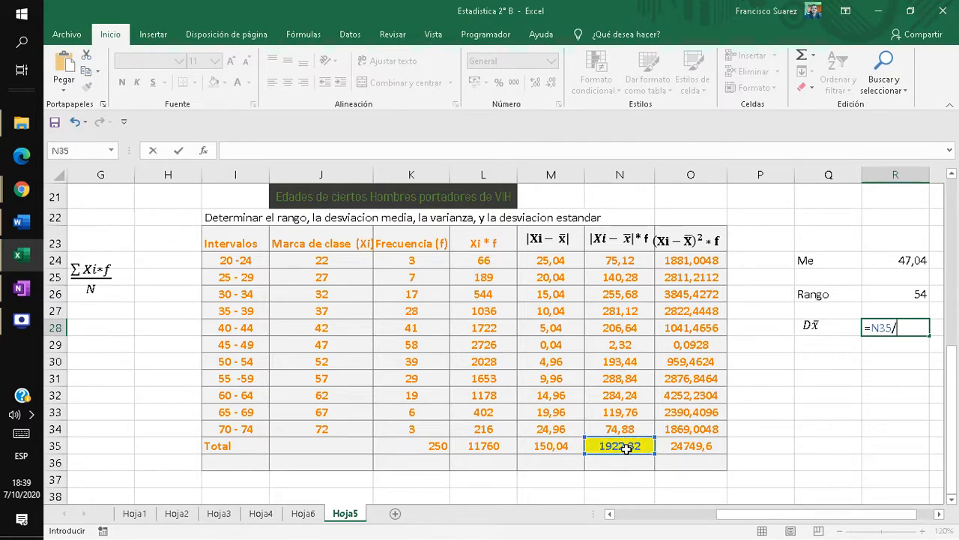
click(428, 448)
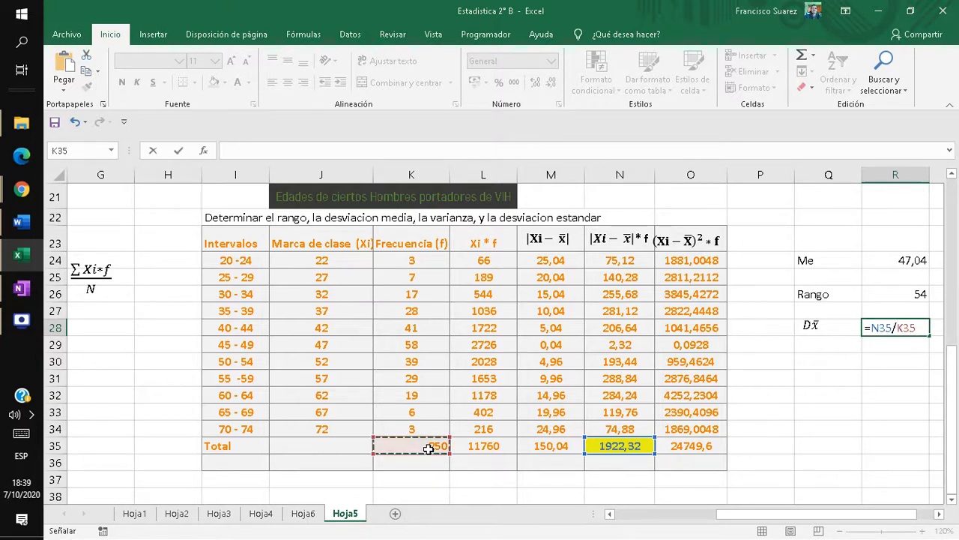
key(Return)
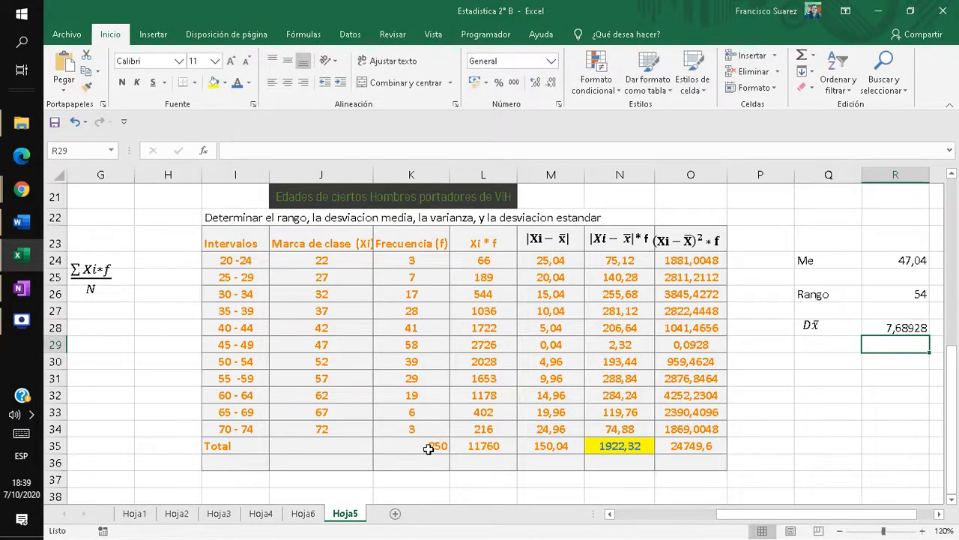
click(908, 328)
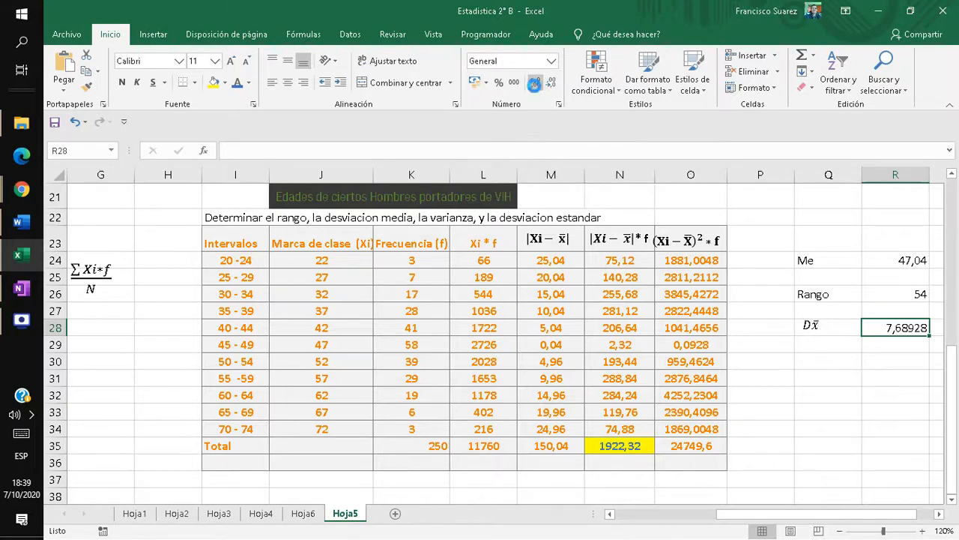
Format the mean deviation in R28 to show two decimal places
click(534, 82)
click(550, 82)
click(550, 82)
click(550, 82)
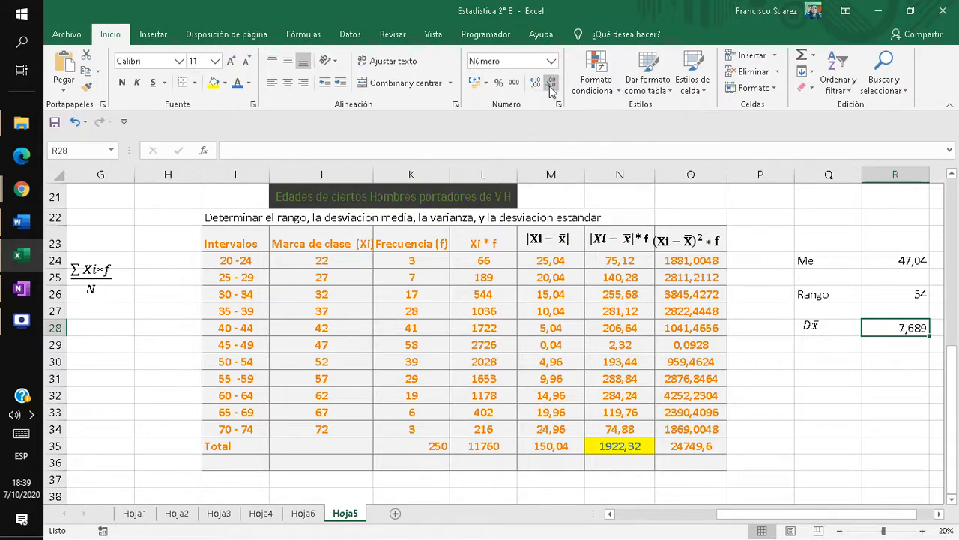
click(551, 83)
Insert an equation reading S with superscript 2, and place it over Q30 as the variance label
click(808, 363)
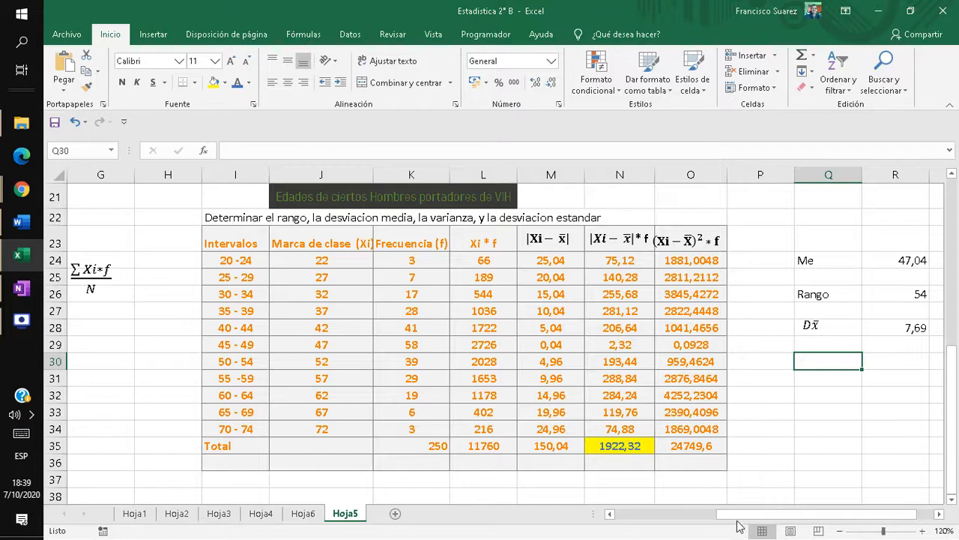
drag(738, 521, 639, 517)
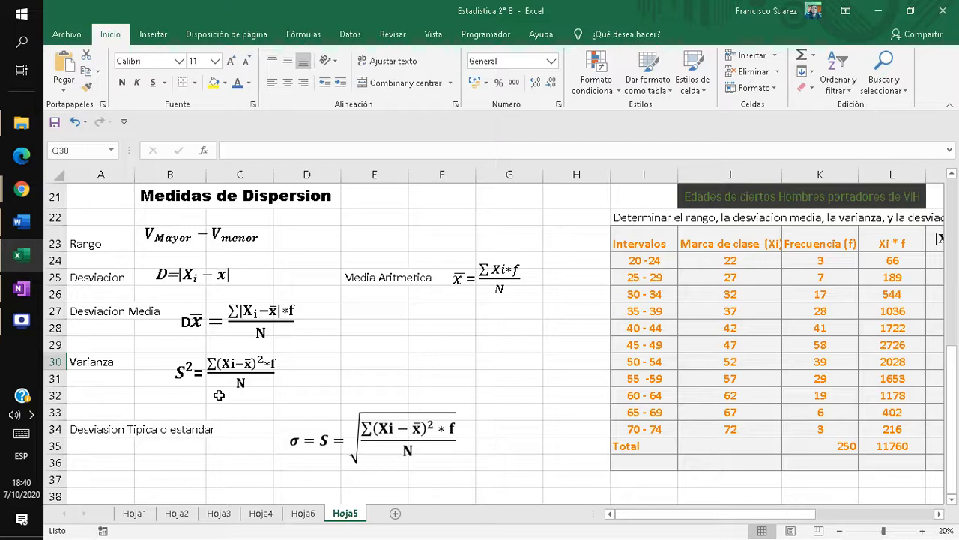
click(688, 517)
drag(754, 516, 862, 517)
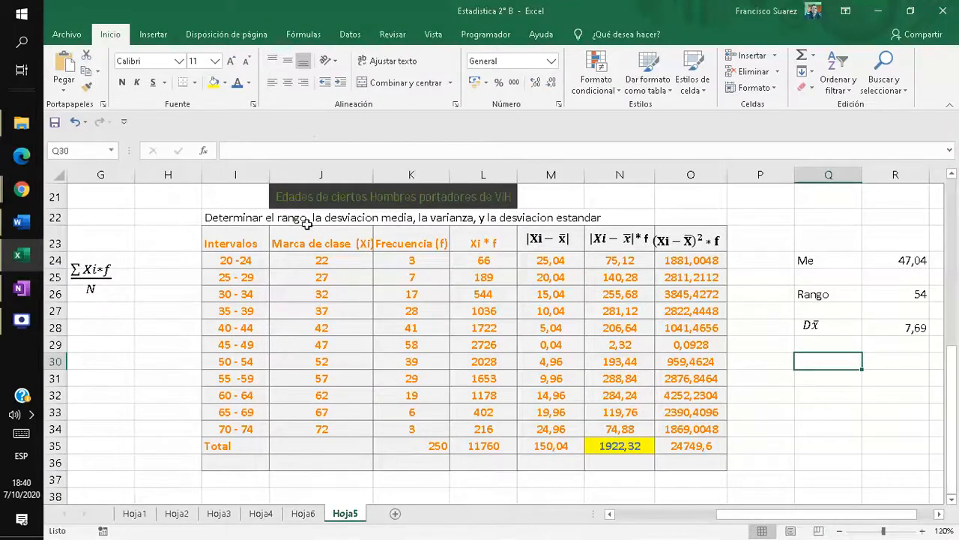
click(160, 39)
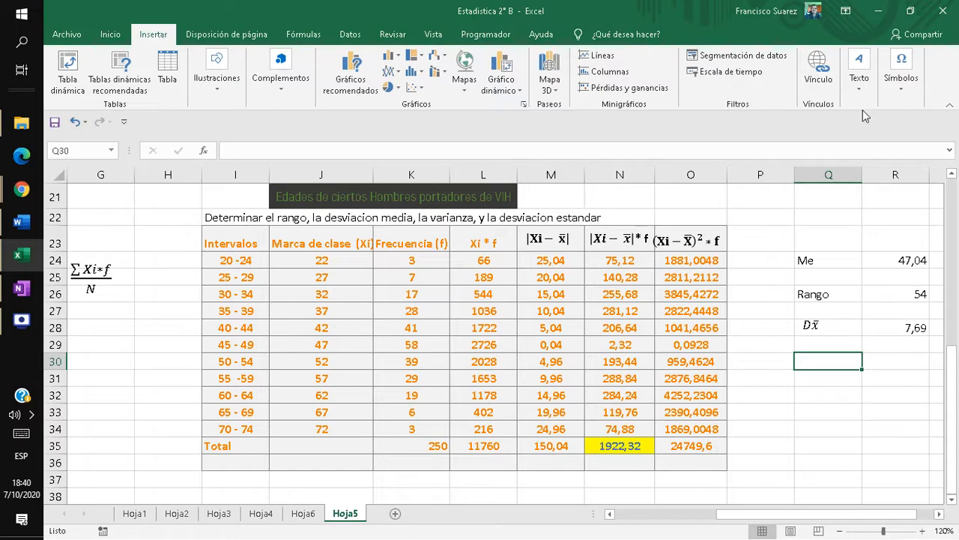
click(901, 82)
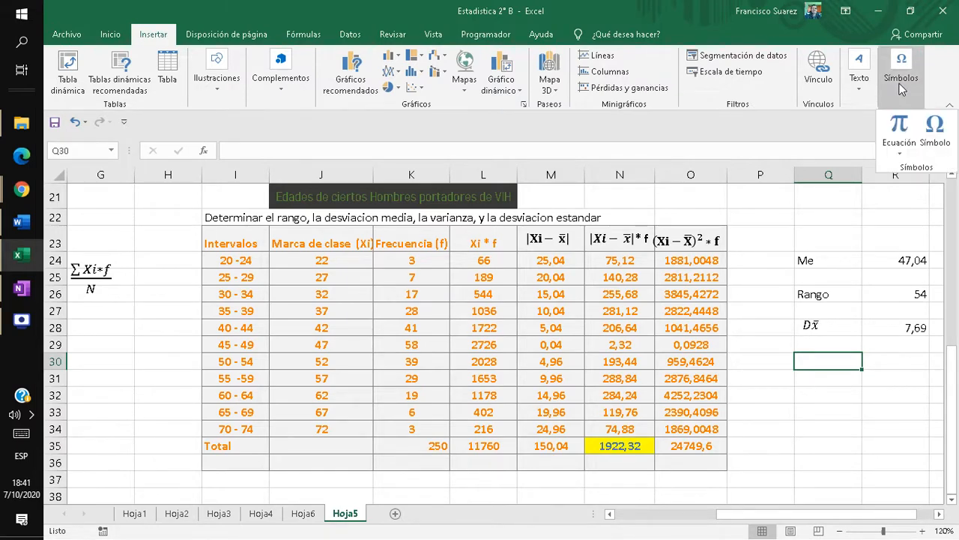
click(900, 132)
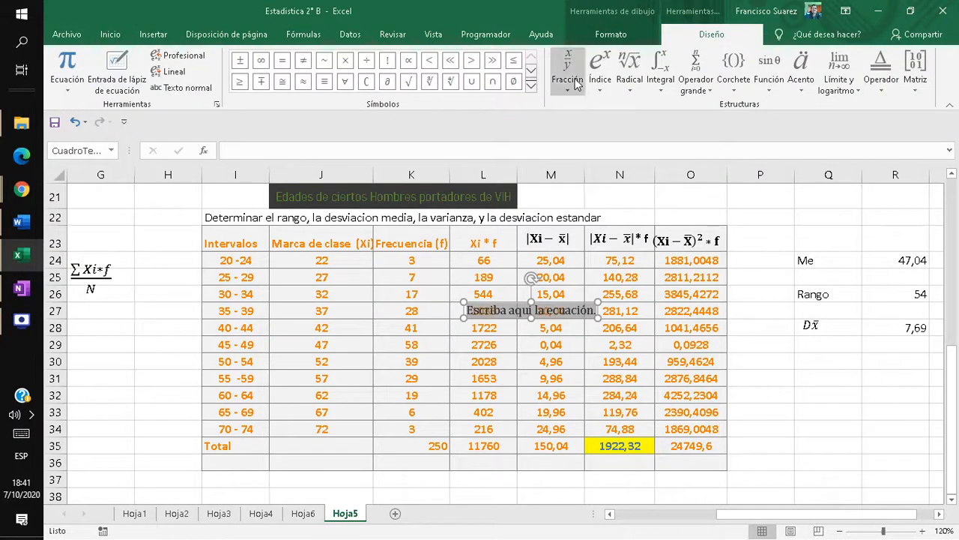
click(600, 75)
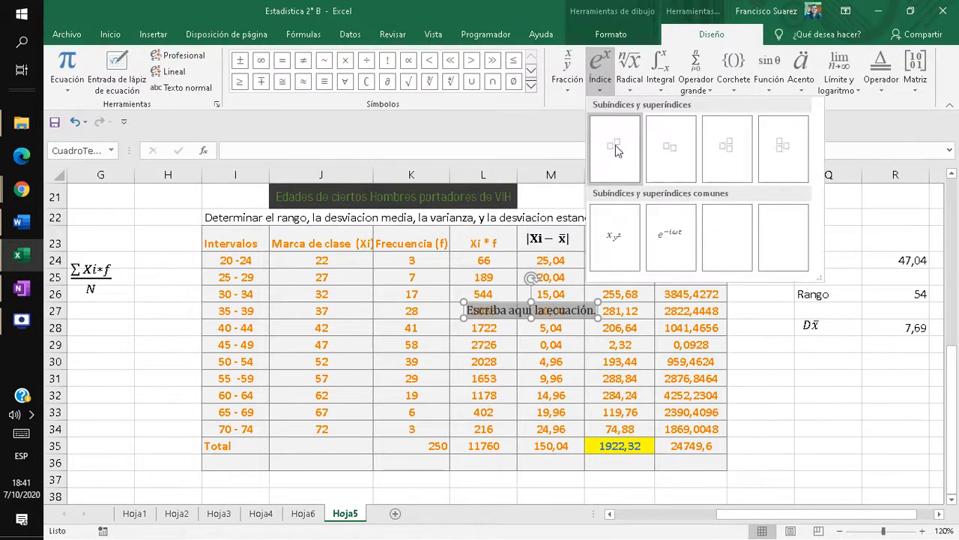
click(614, 148)
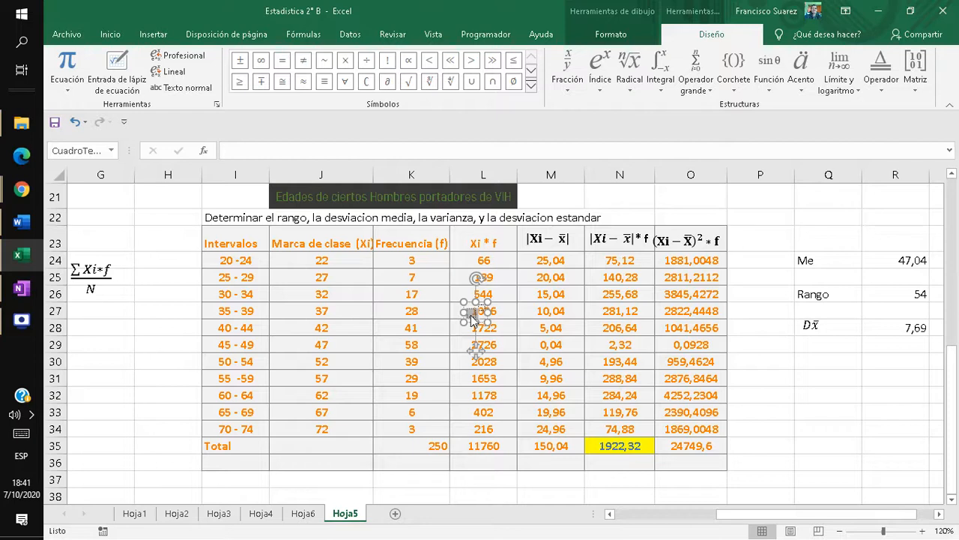
text(S)
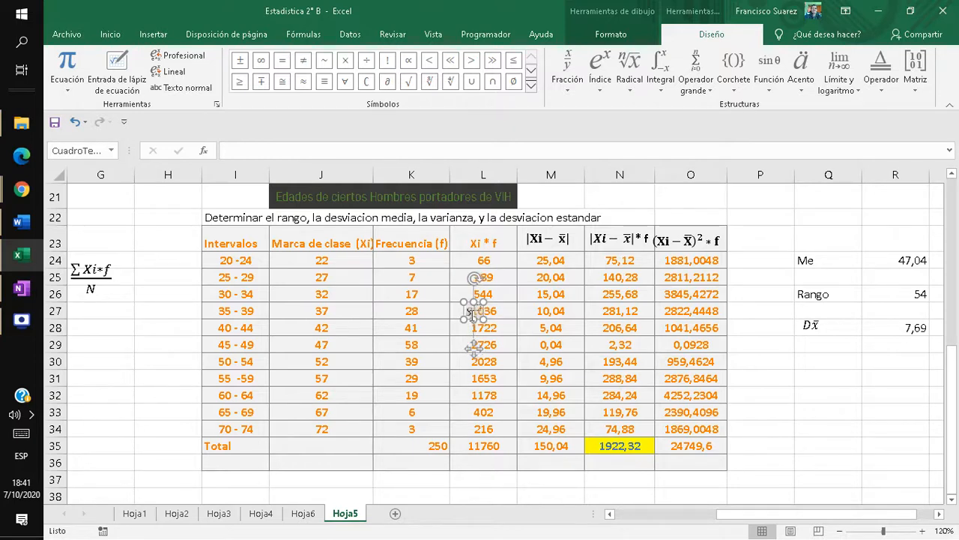
text(2)
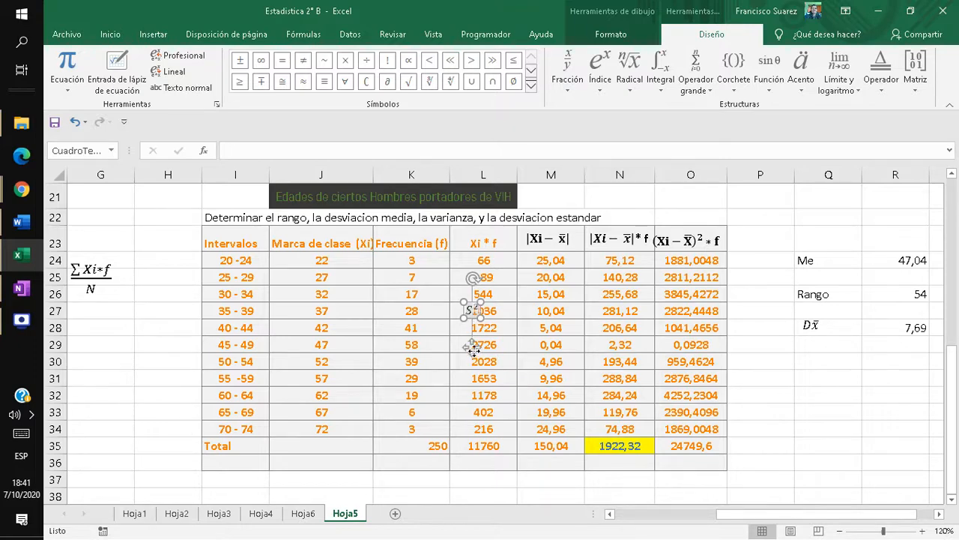
drag(472, 347, 806, 401)
click(876, 360)
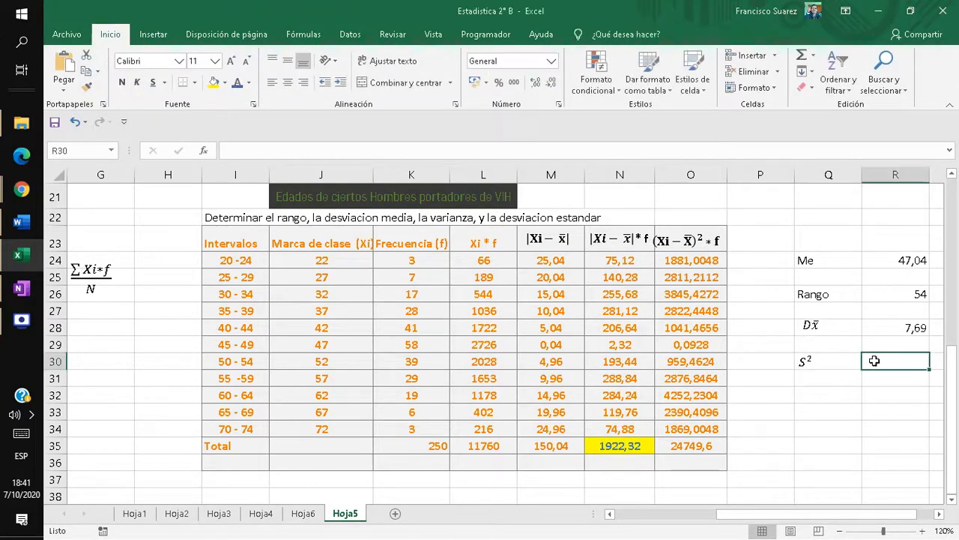
text(=)
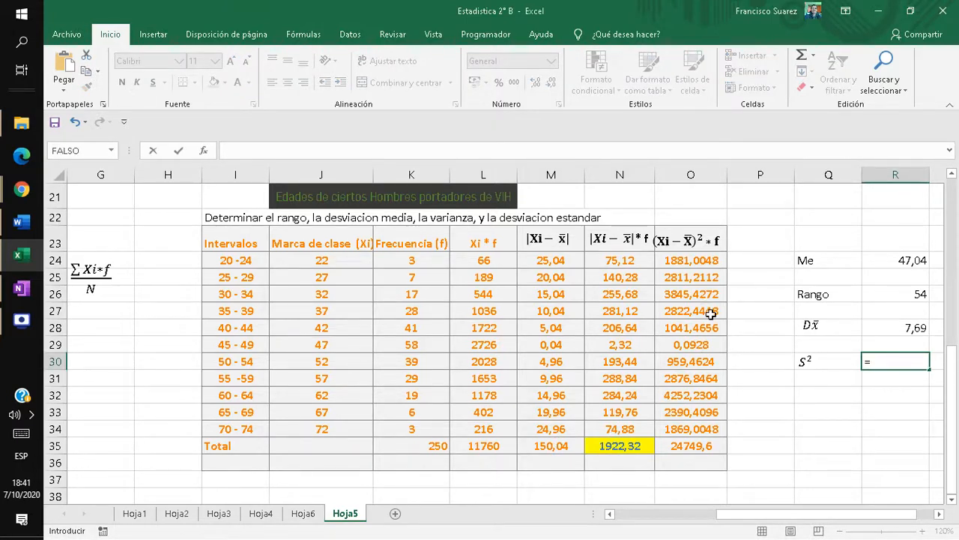
key(BackSpace)
click(755, 445)
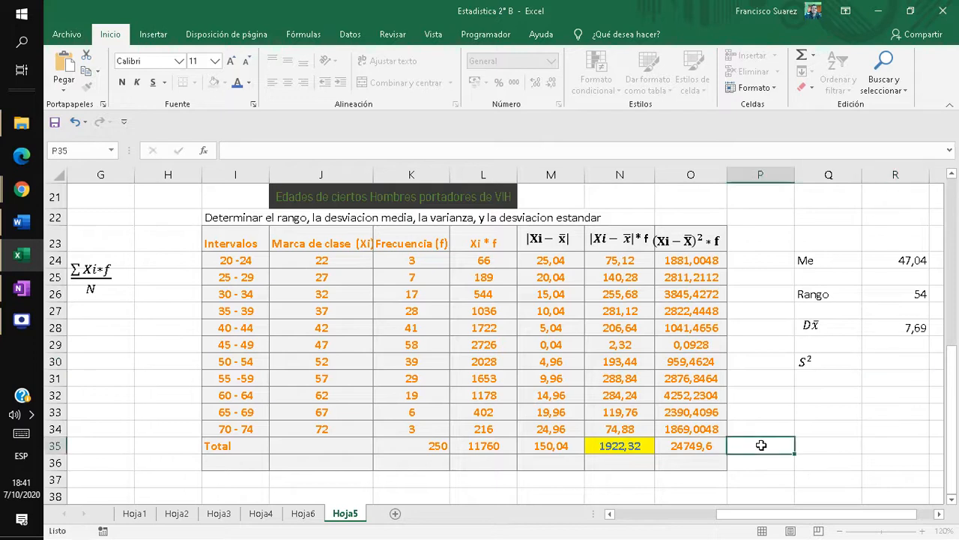
Highlight the total of the frequency-weighted squared deviations in O35 with a yellow fill and blue font
click(698, 445)
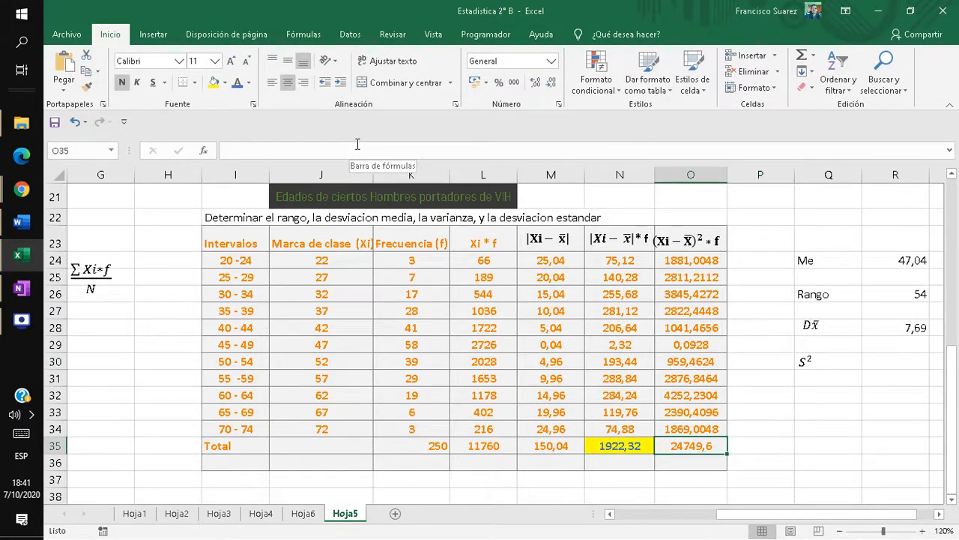
click(215, 86)
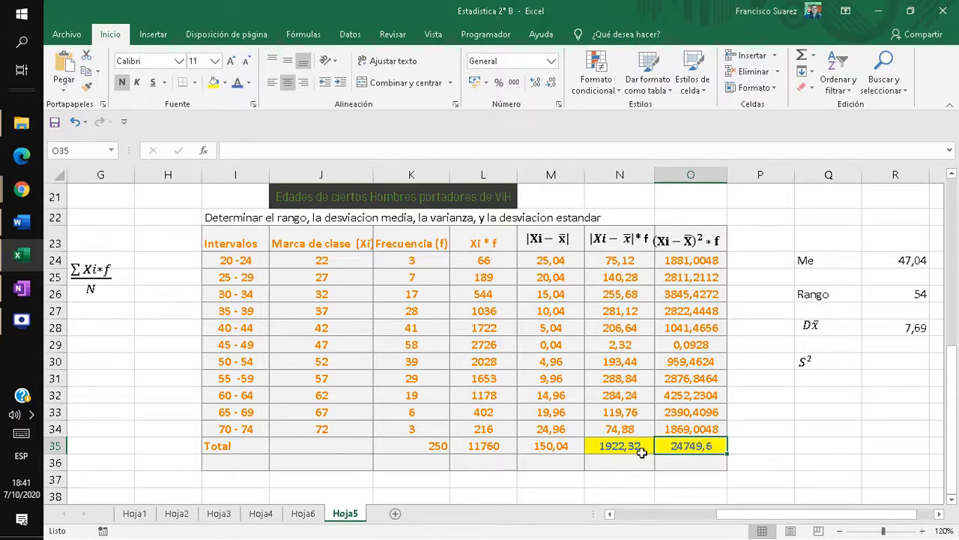
click(752, 447)
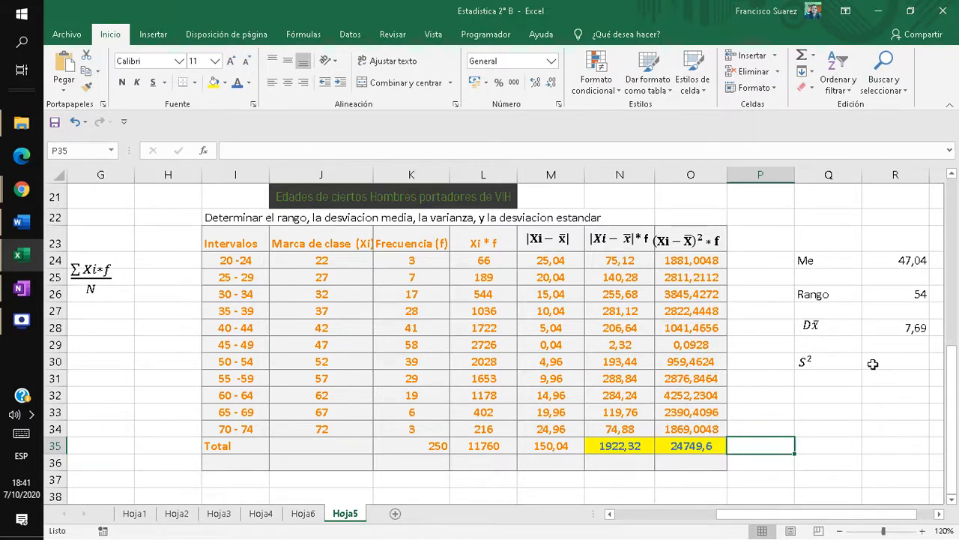
Calculate the variance in R30 with the formula =O35/K35
click(873, 363)
text(=)
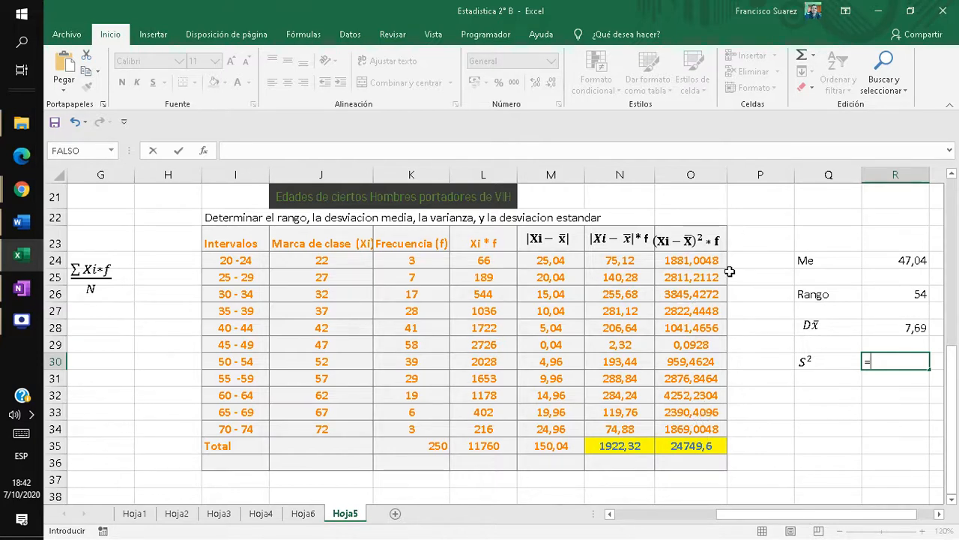
click(708, 446)
text(/)
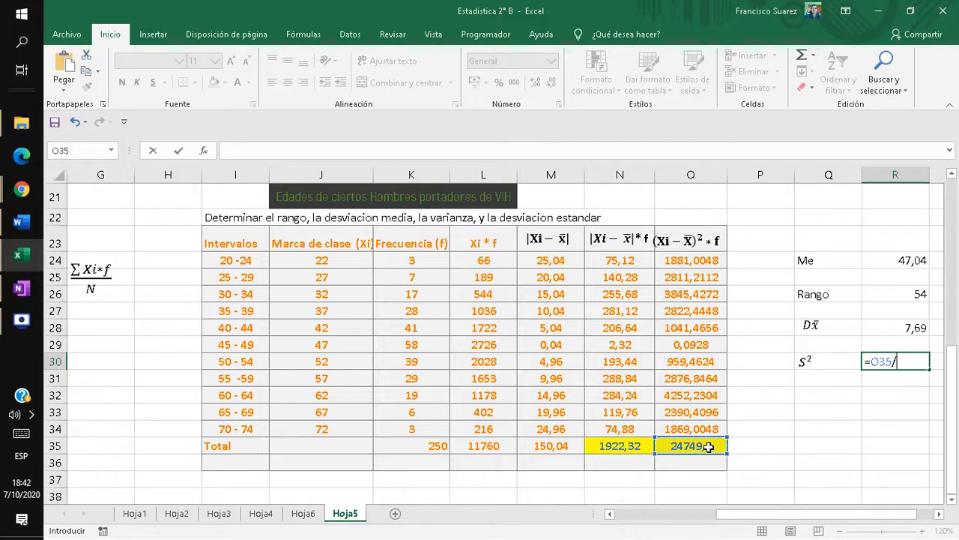
click(442, 447)
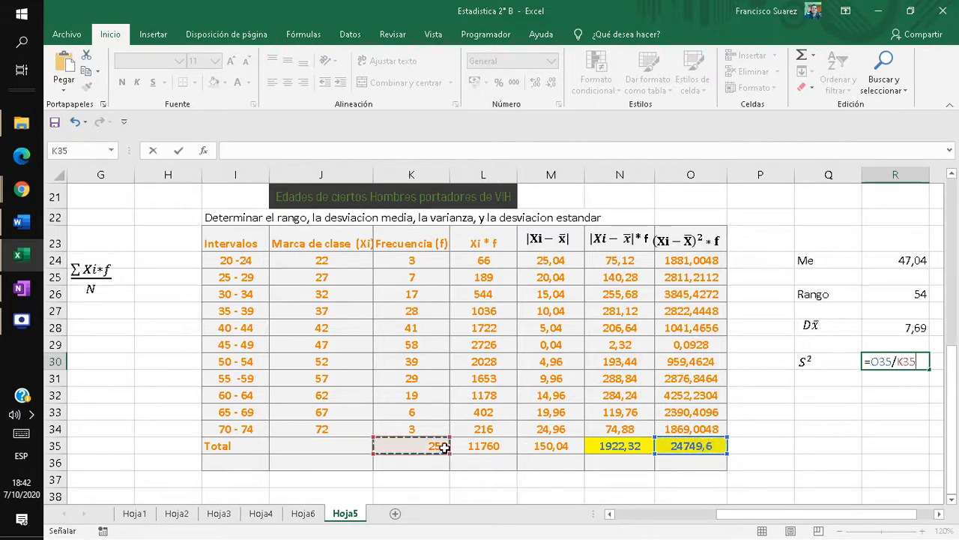
key(Return)
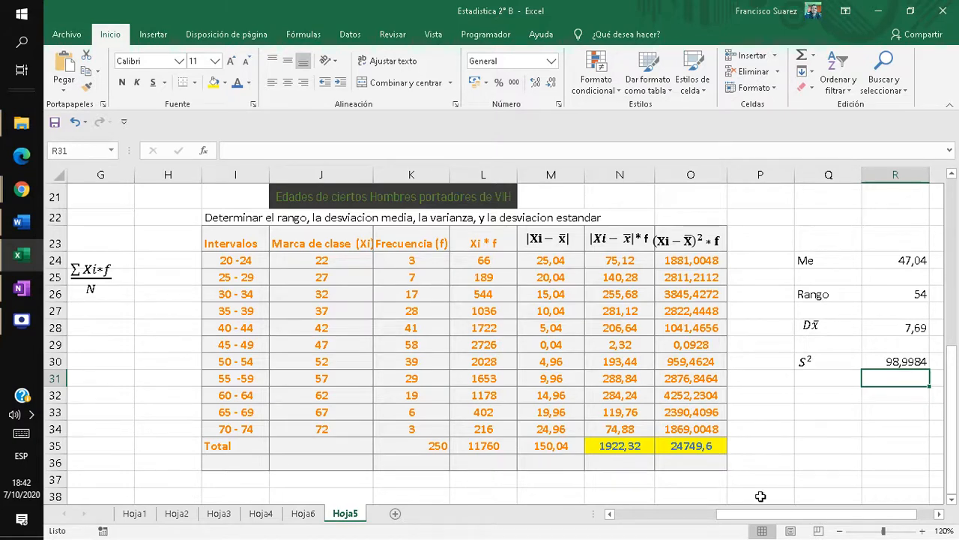
Check the standard deviation formula among the dispersion measures and enter the label S in Q32
drag(715, 517, 621, 525)
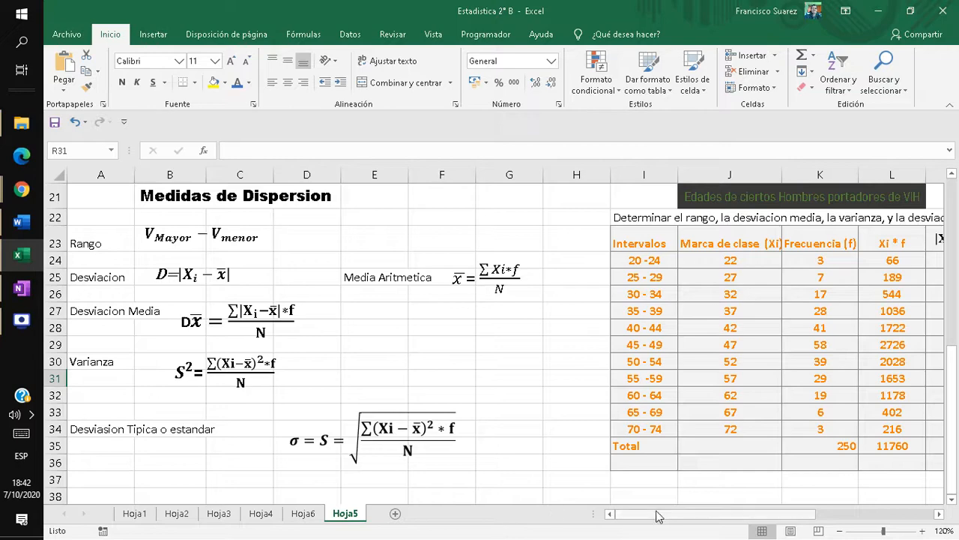
drag(657, 514, 788, 532)
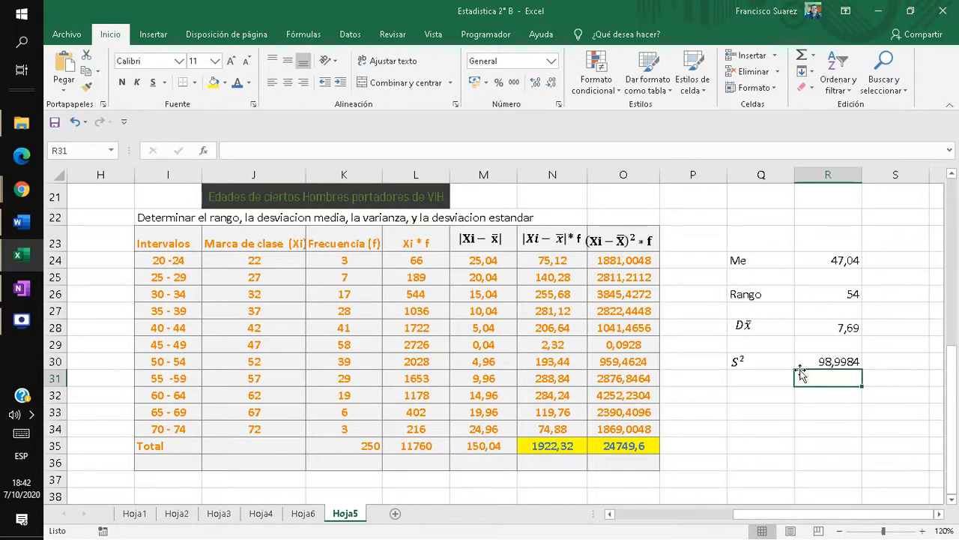
mouse_move(742, 516)
mouse_down()
mouse_move(642, 511)
mouse_move(748, 532)
mouse_up()
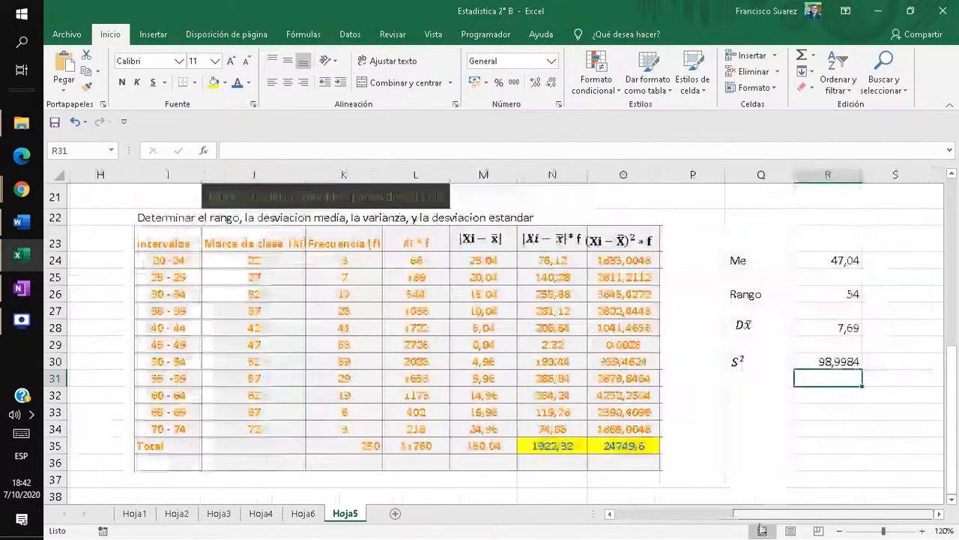
click(751, 395)
text(S)
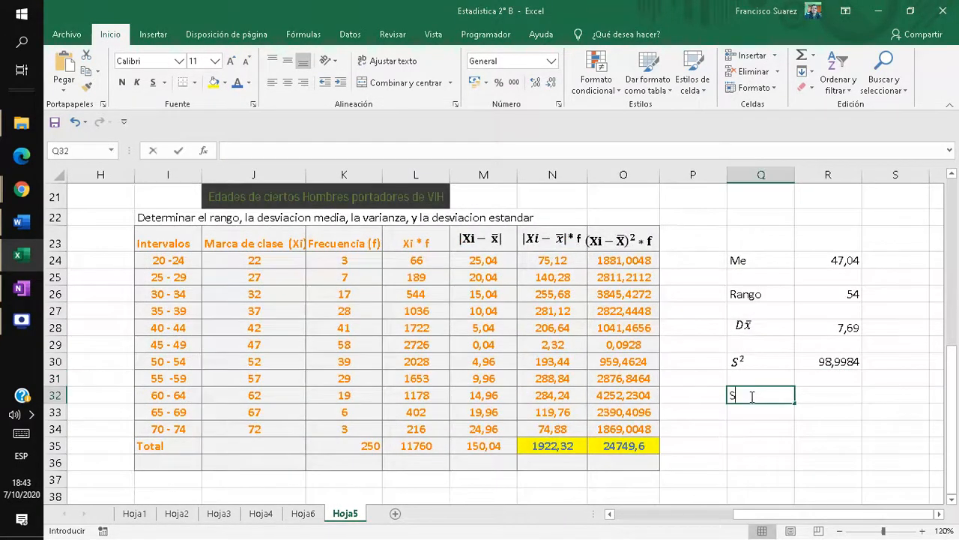
key(Tab)
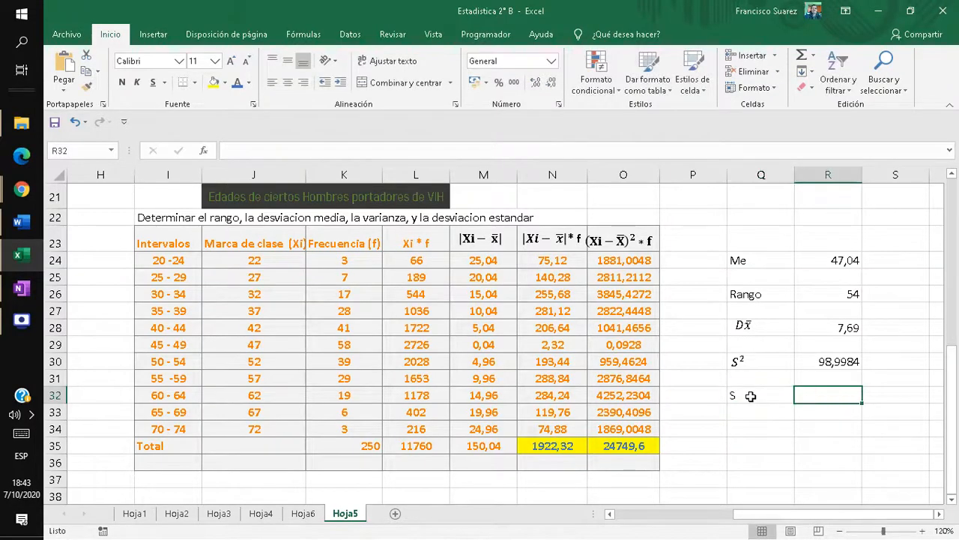
Calculate the standard deviation in R32 as the square root of the variance with =RAIZ(R30)
text(=)
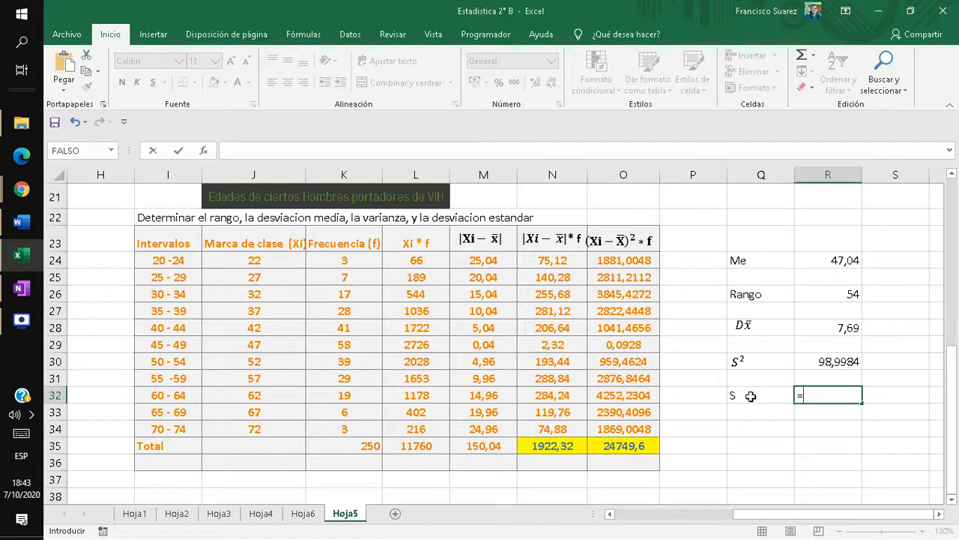
text(ai)
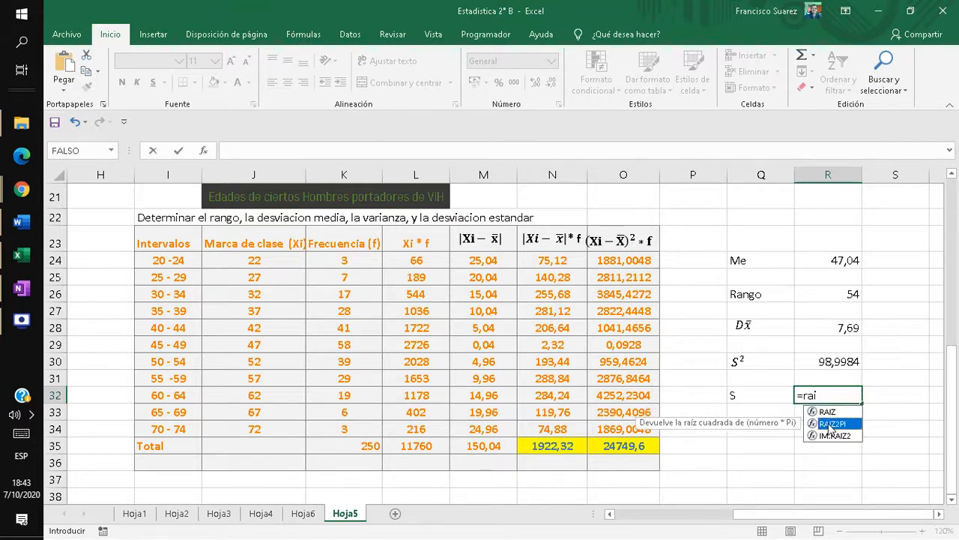
double_click(827, 412)
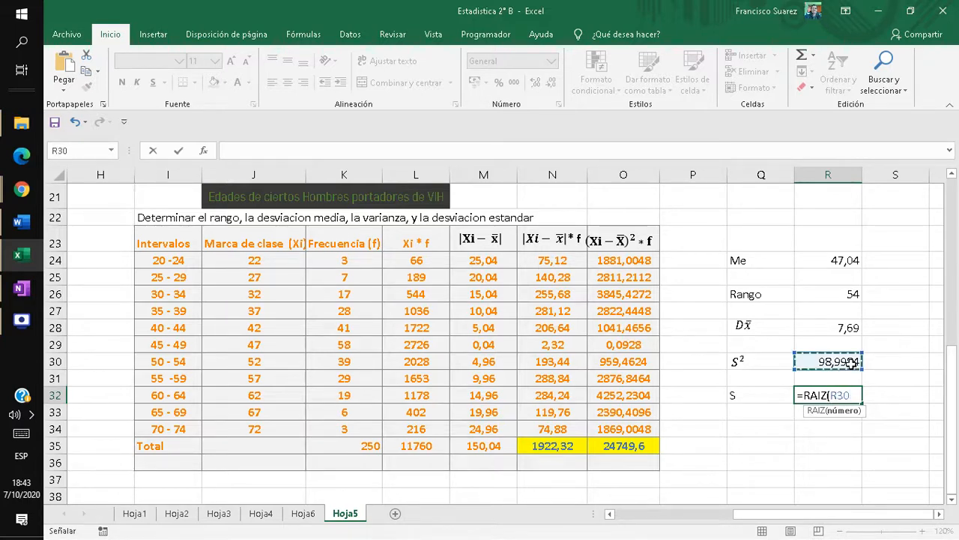
text())
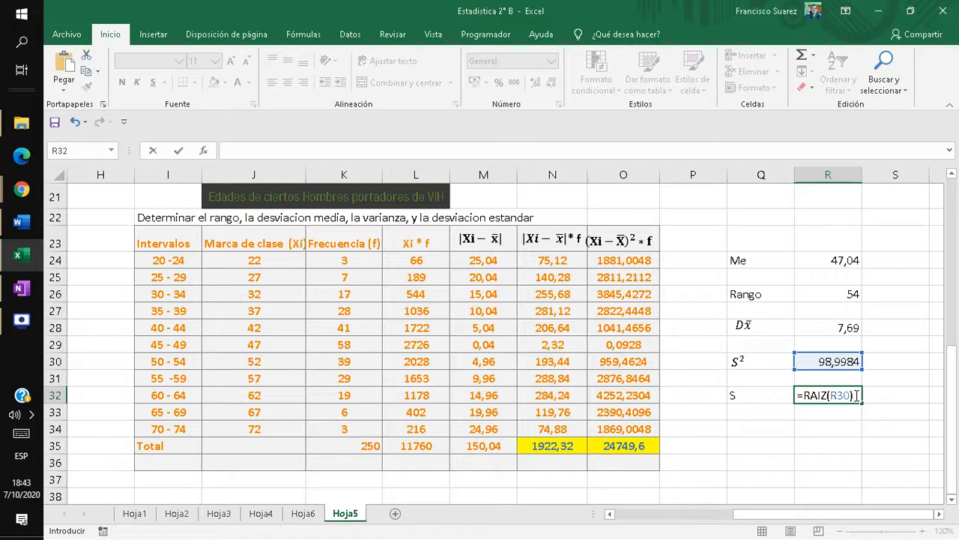
key(Return)
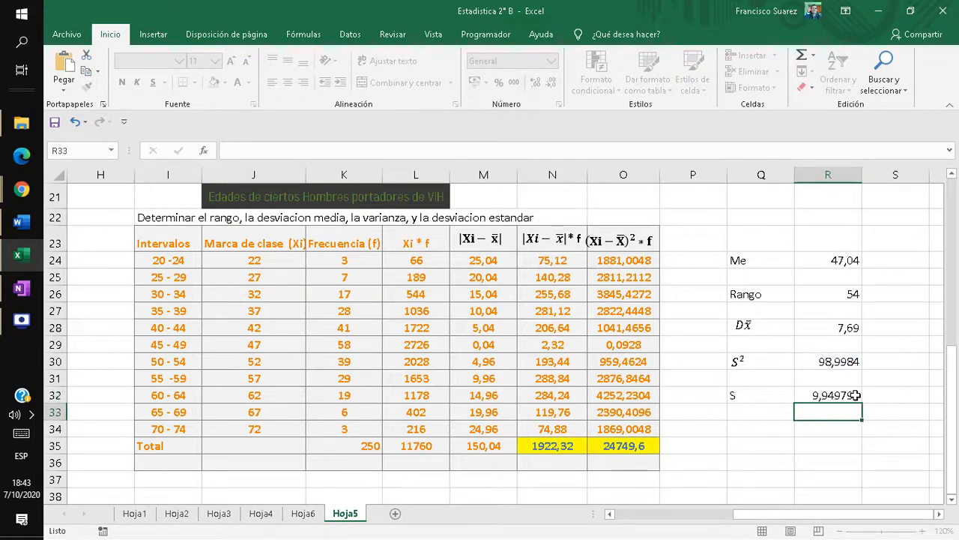
Format the variance in R30 to show two decimal places
click(852, 363)
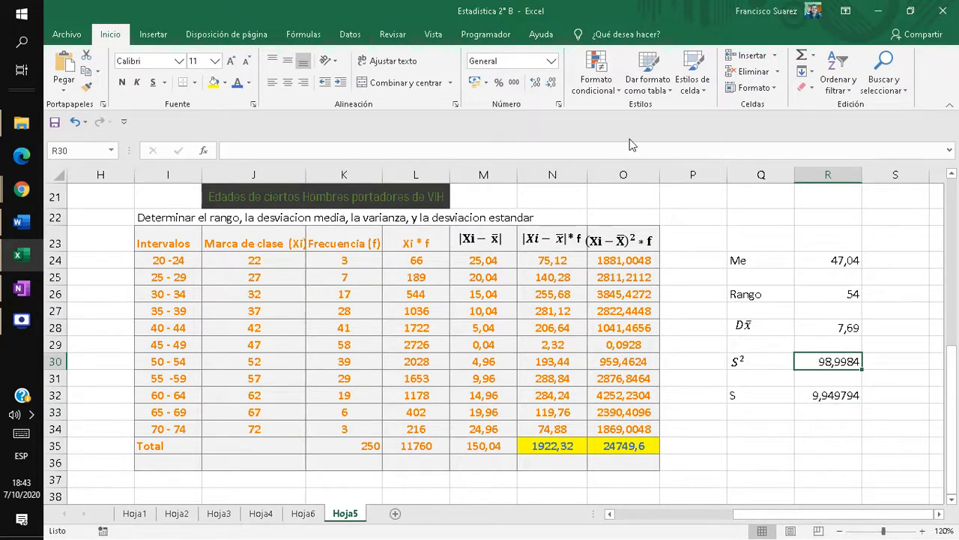
click(537, 83)
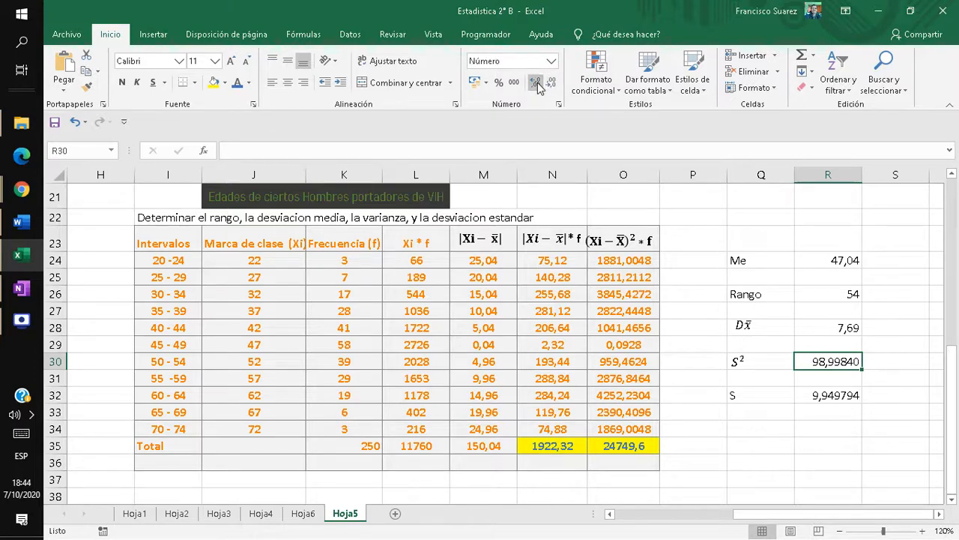
click(551, 83)
click(550, 84)
click(550, 84)
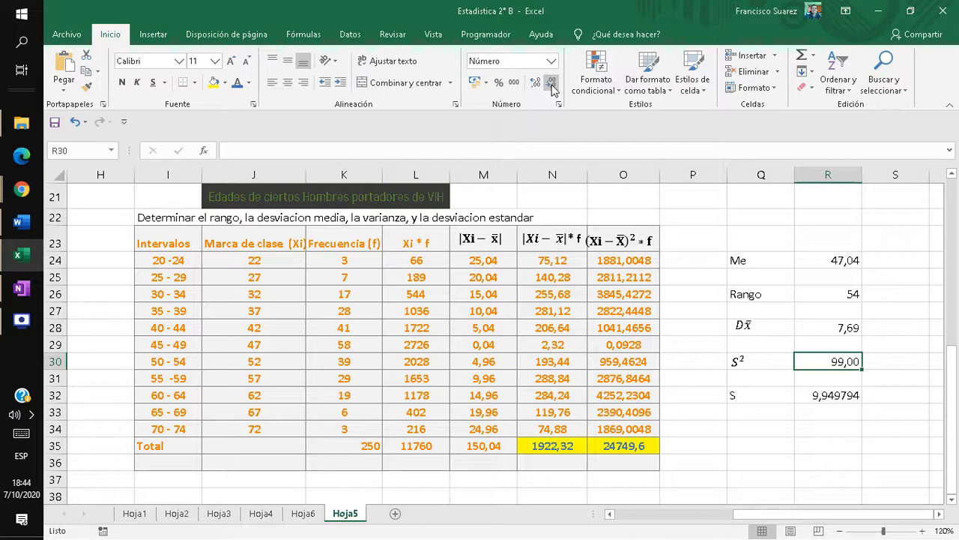
Review the dispersion formulas against the frequency table and the results in column R
click(844, 394)
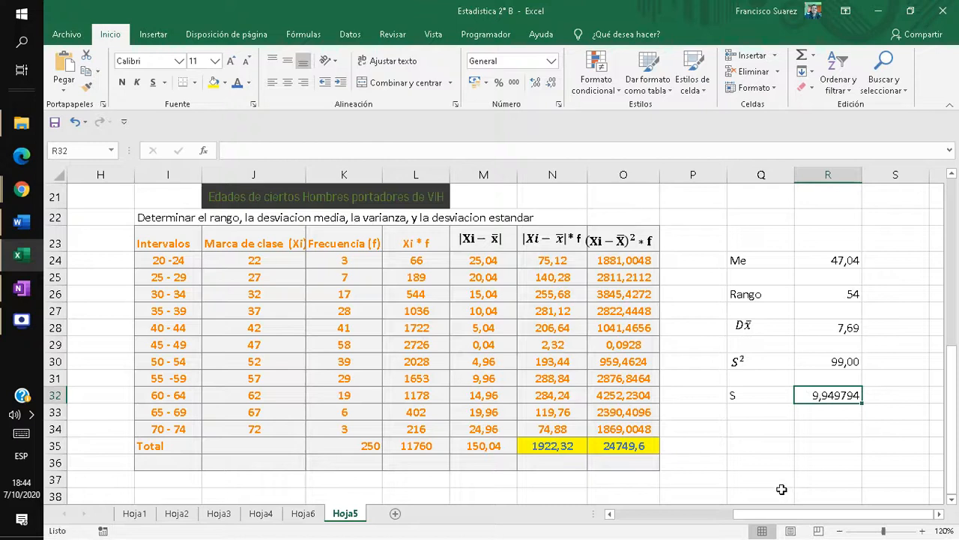
click(749, 516)
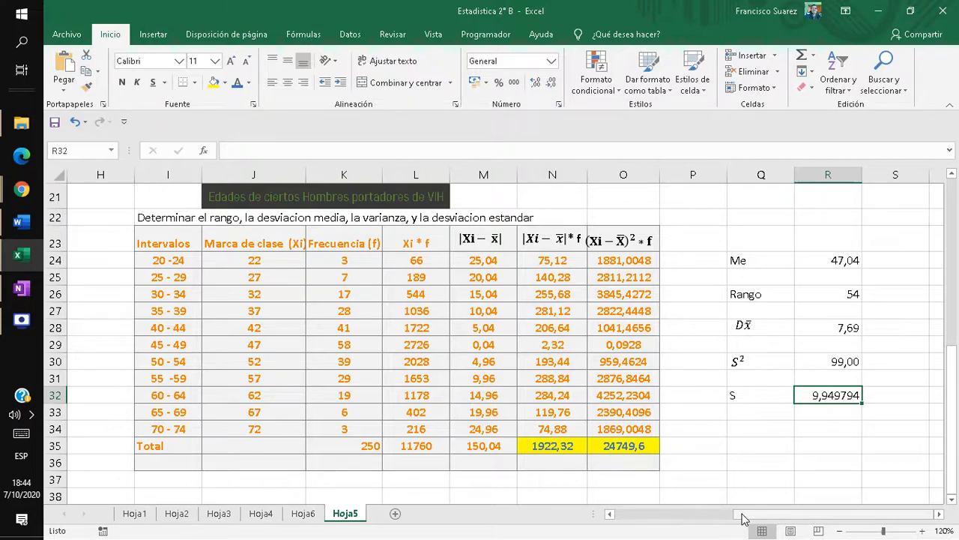
drag(742, 517, 676, 521)
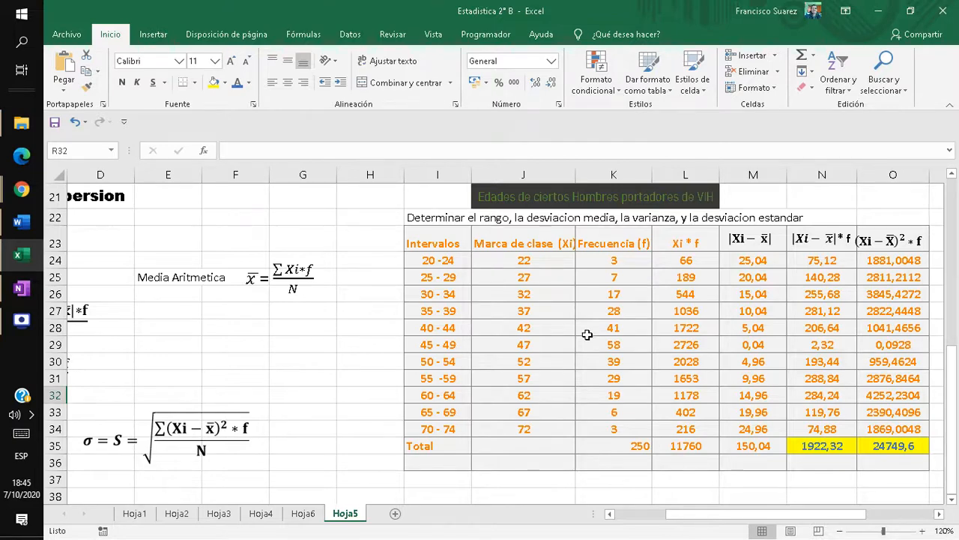
drag(717, 515, 782, 523)
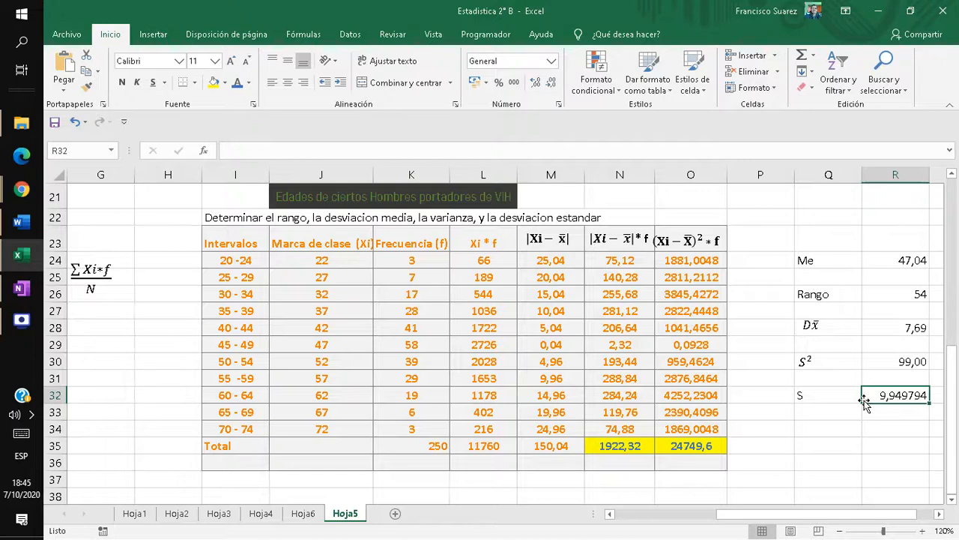
click(683, 516)
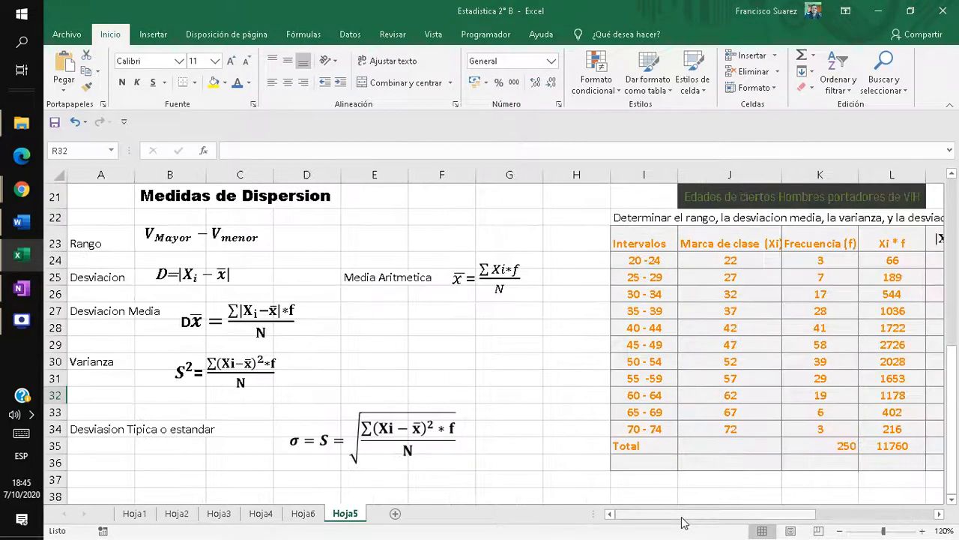